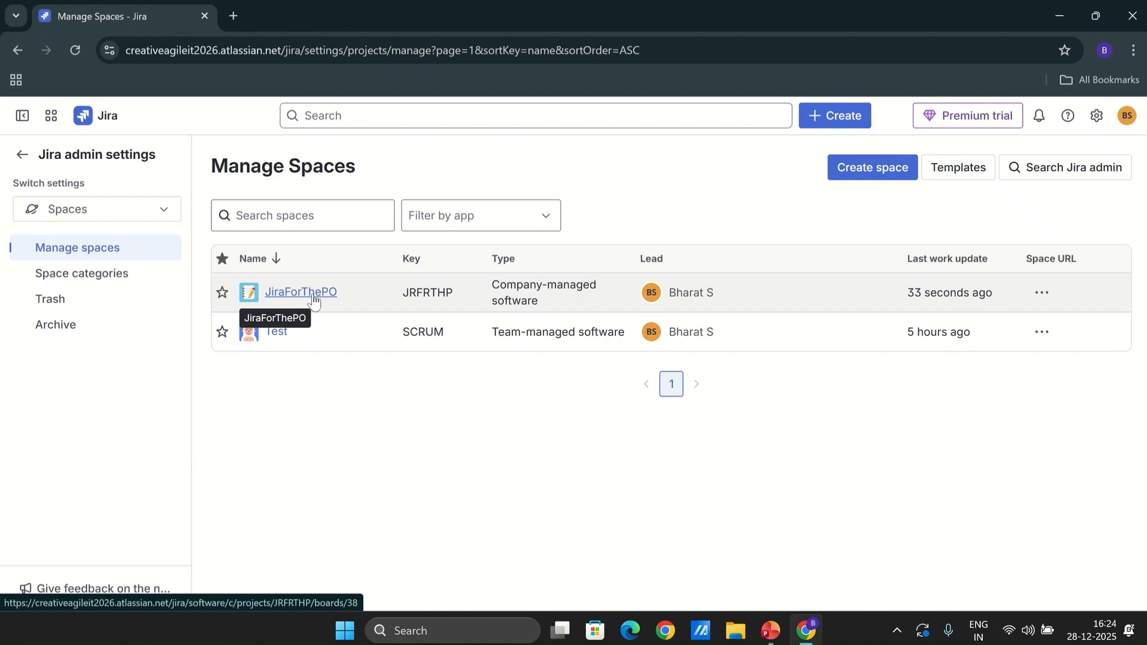
Open the JiraForThePO space's backlog and review its sprints and backlog items
left_click(314, 300)
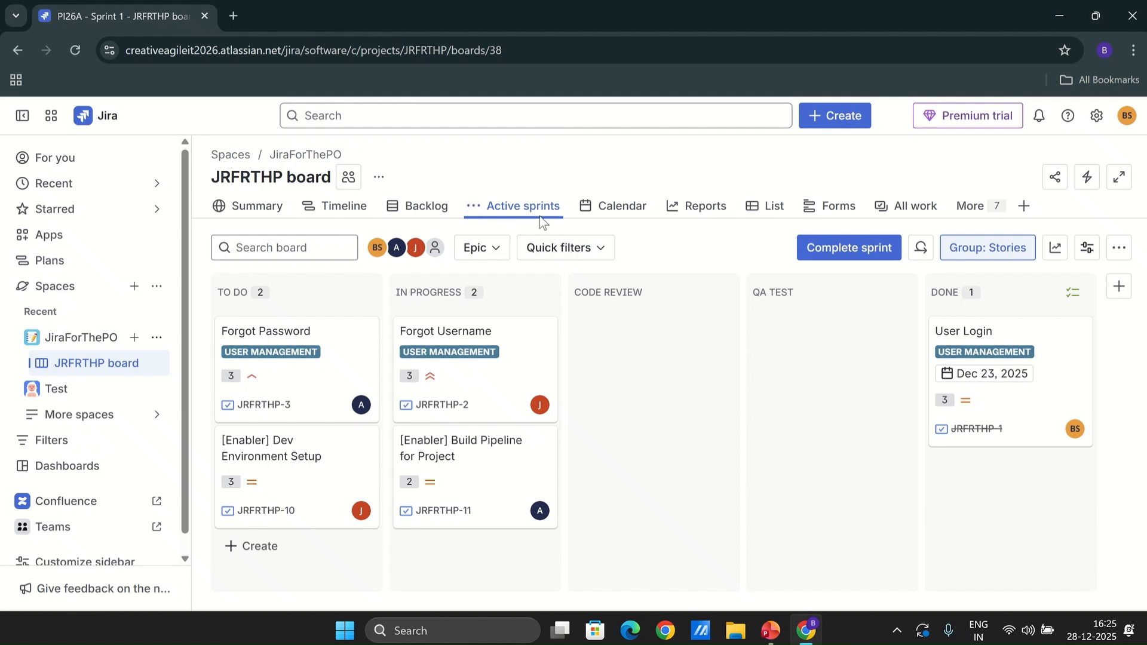
left_click(437, 216)
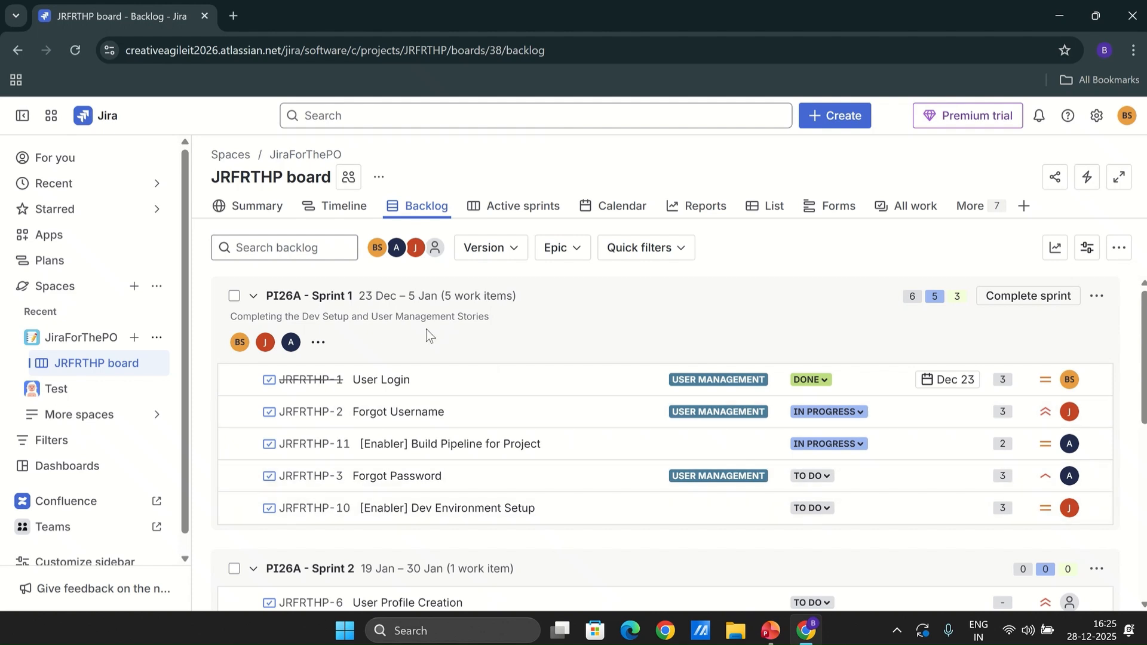
left_click(254, 297)
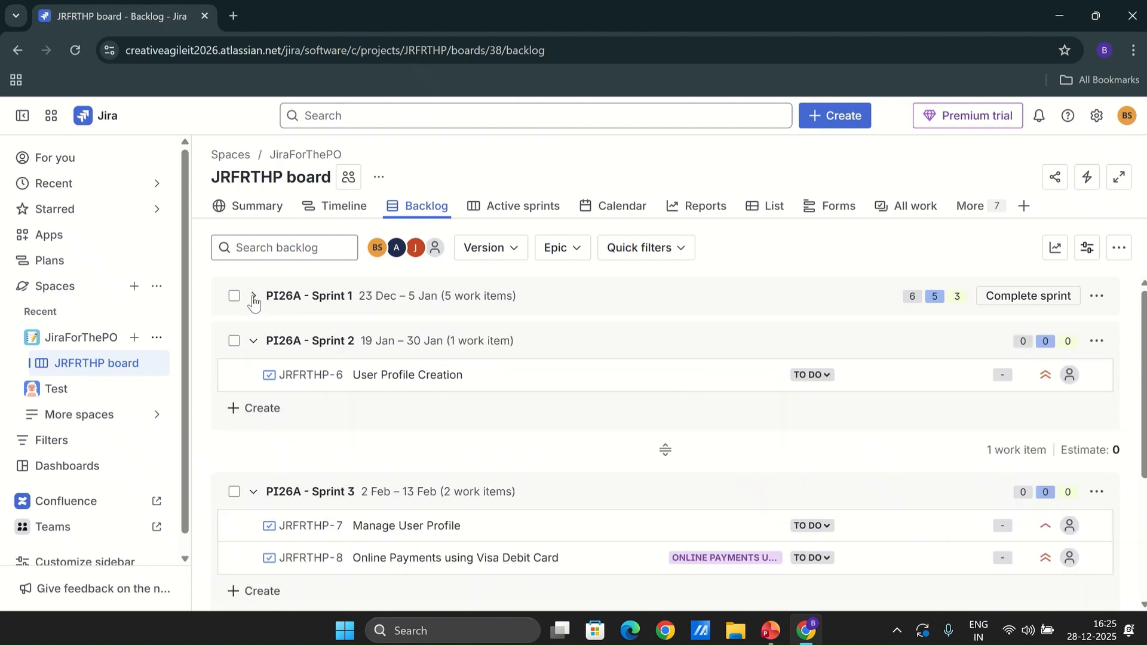
left_click(253, 297)
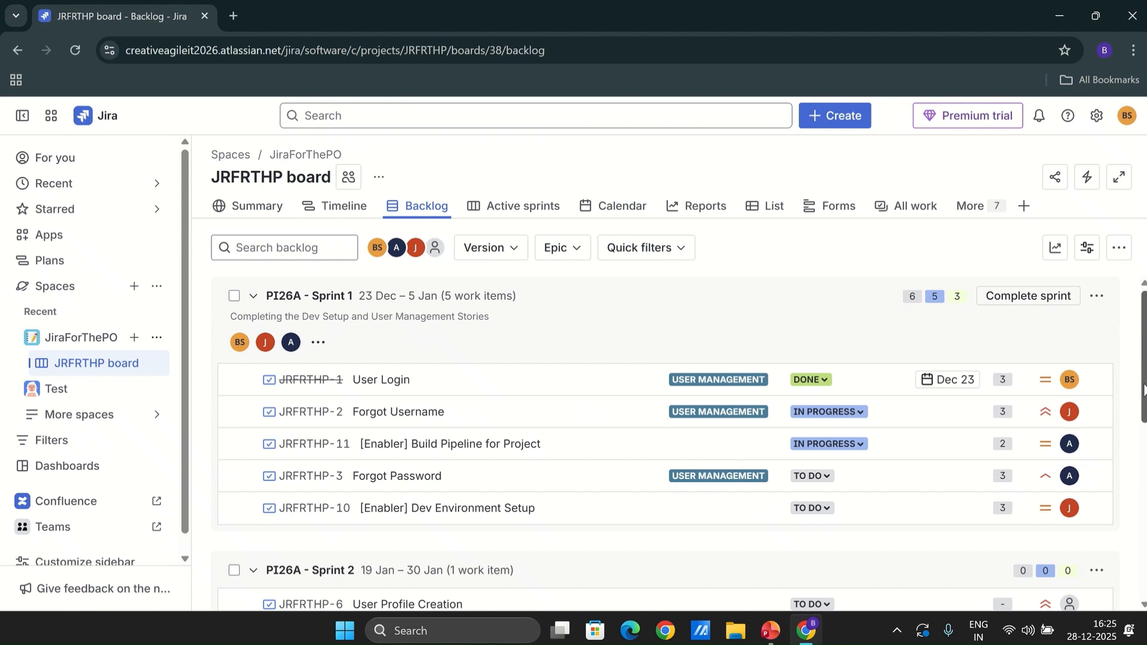
left_click_drag(1143, 387, 1141, 487)
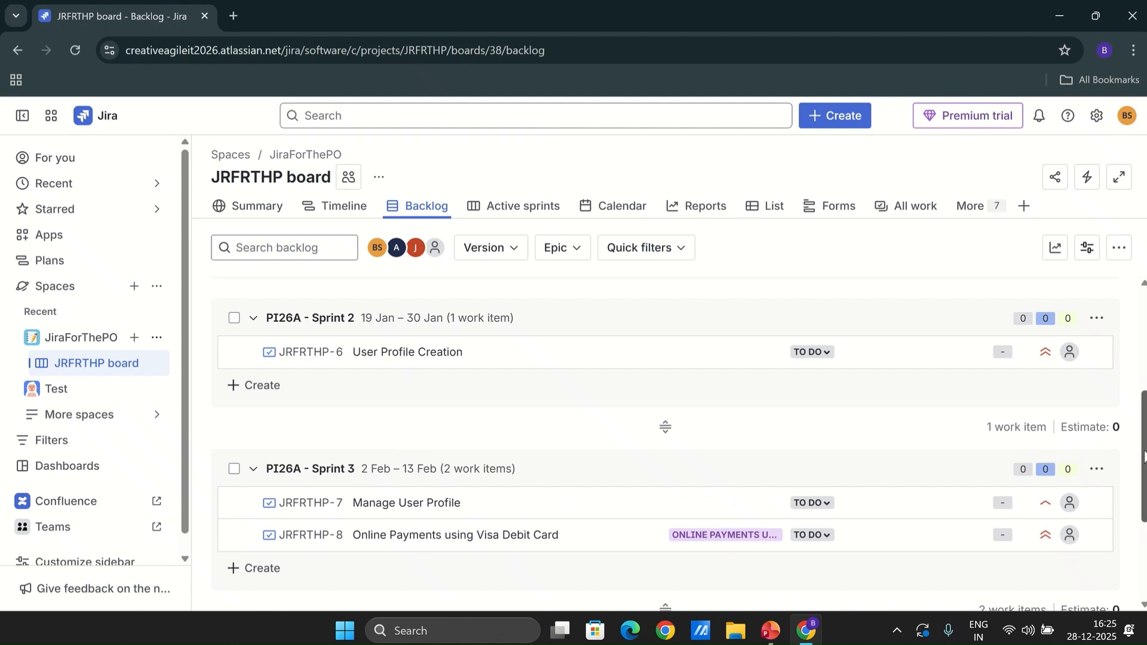
left_click_drag(1143, 454, 1143, 524)
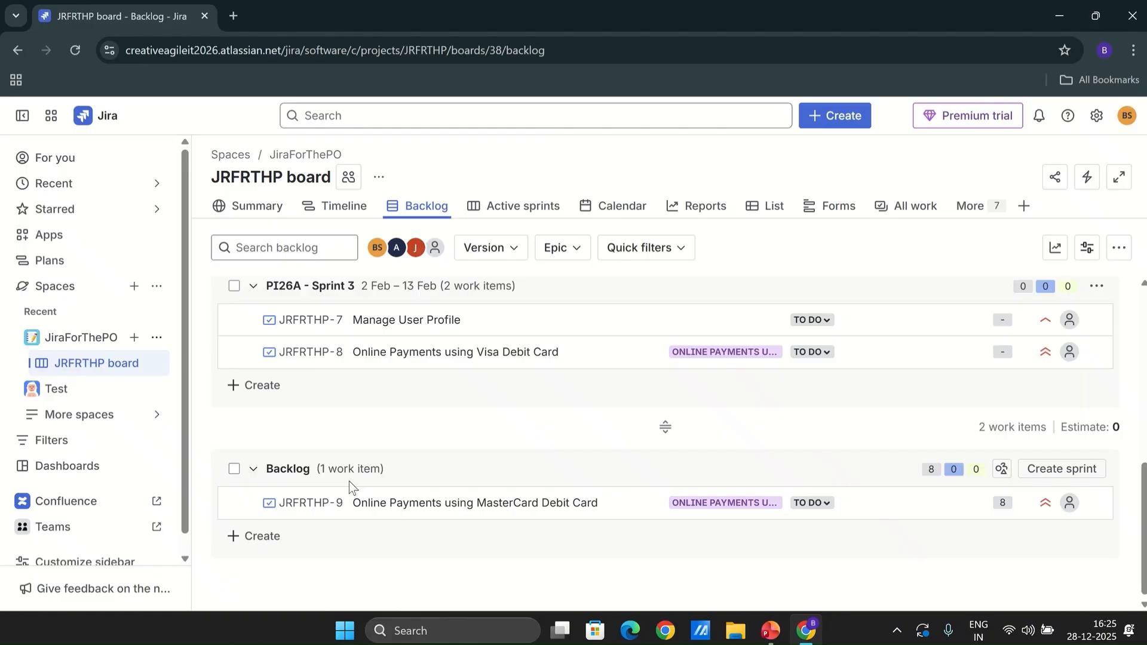
left_click_drag(1146, 573, 1145, 396)
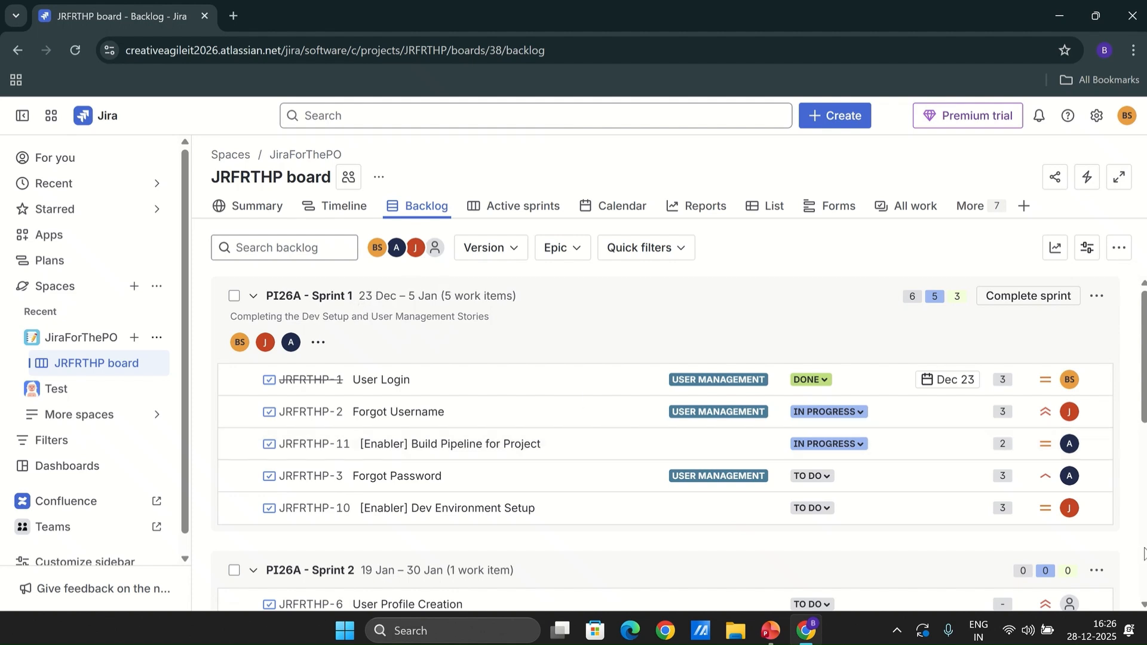
Set the Build Pipeline enabler's priority to Highest and the Dev Environment Setup enabler's priority to High
left_click(1046, 445)
left_click(1013, 476)
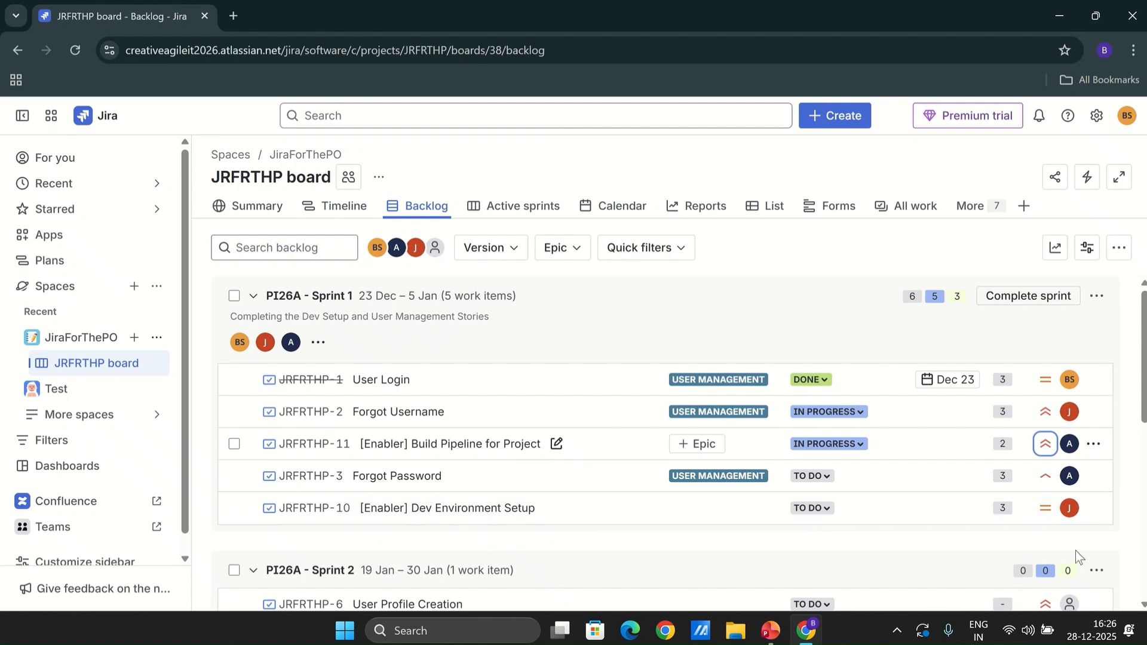
left_click(1047, 509)
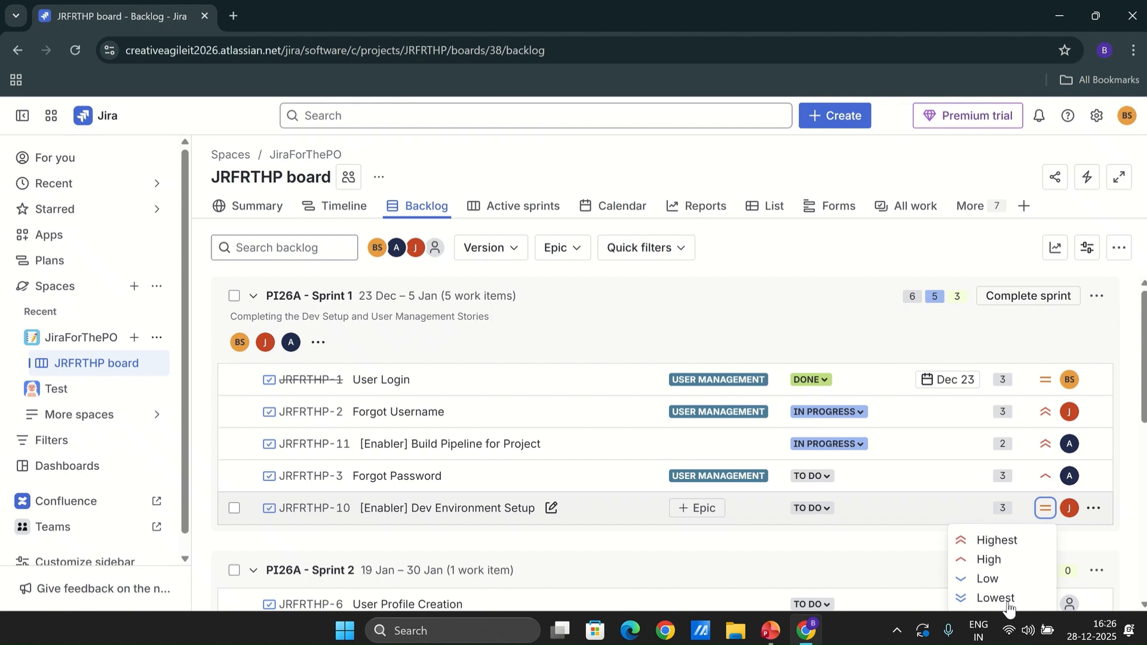
left_click(989, 559)
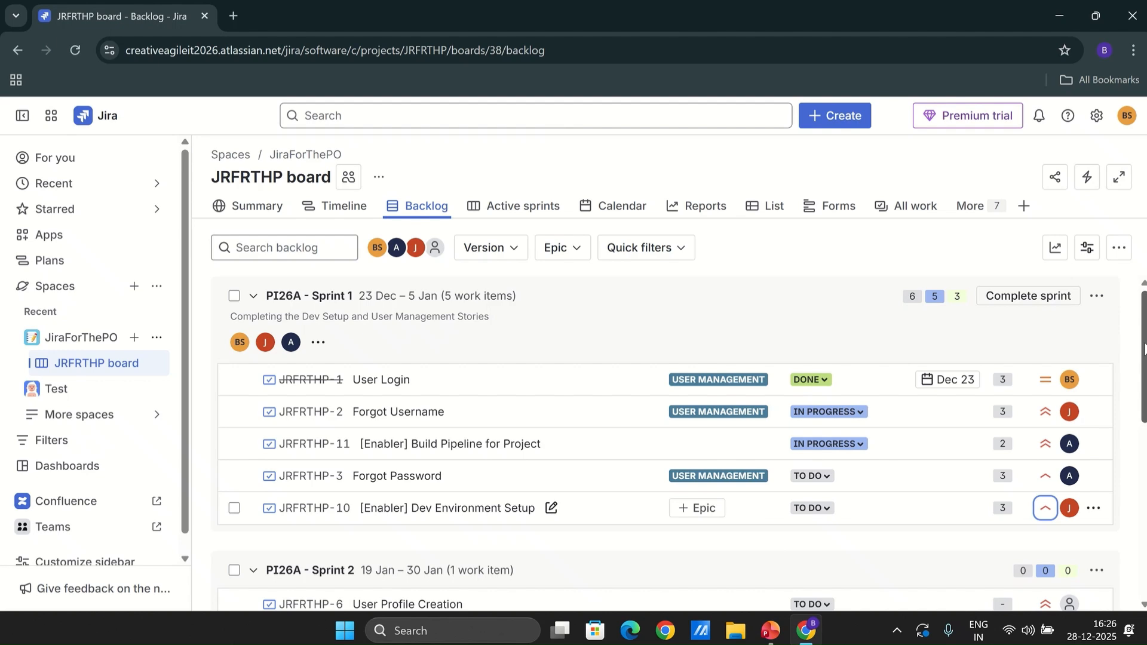
Create a new epic named Shopping Cart in the JiraForThePO space
left_click_drag(1144, 348, 1145, 521)
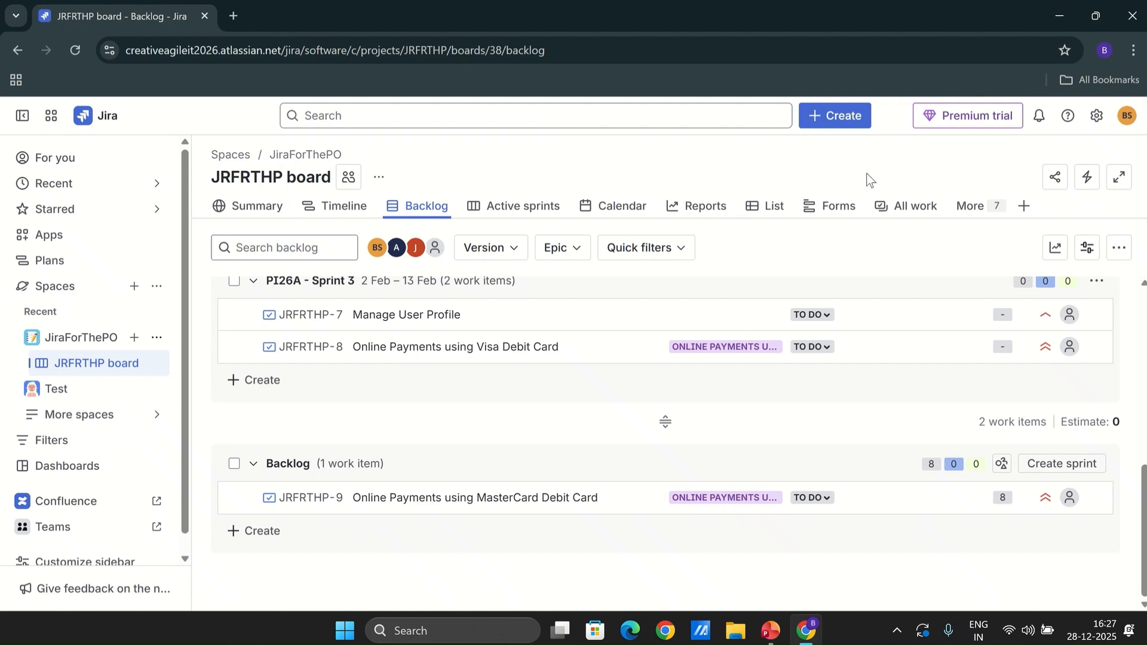
left_click(845, 126)
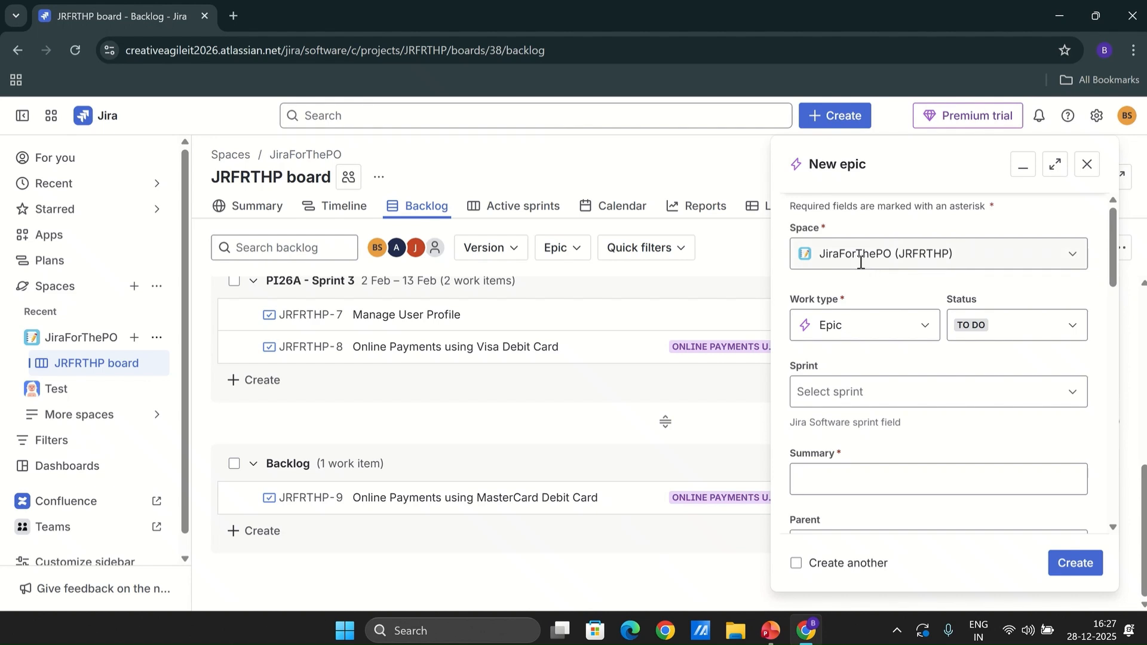
left_click(831, 478)
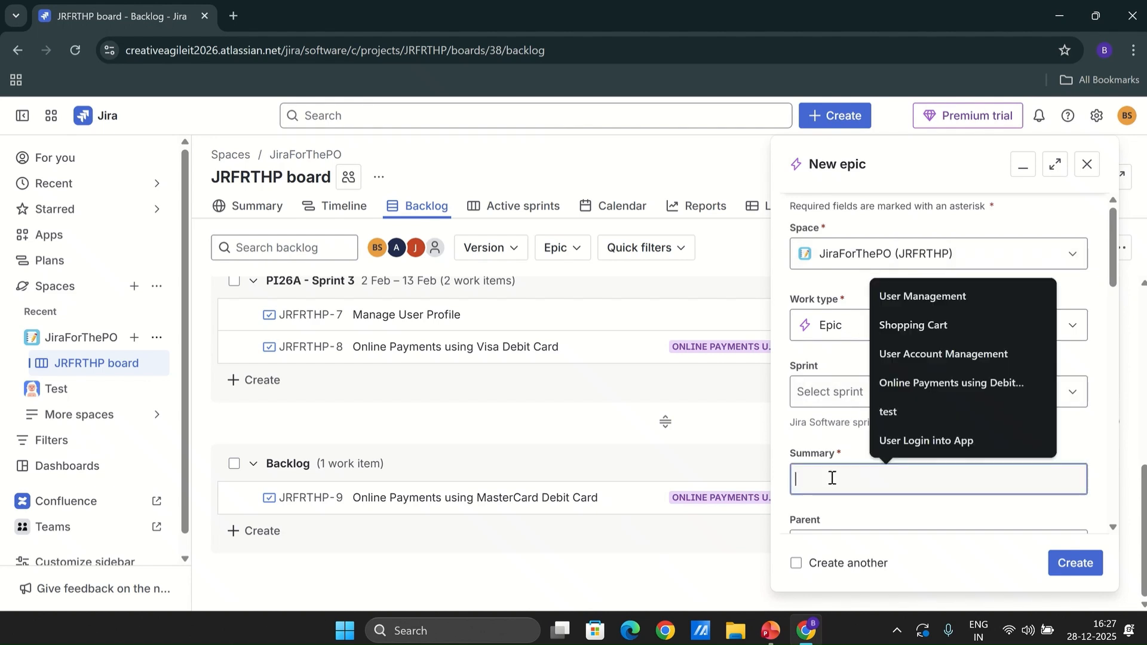
left_click(937, 326)
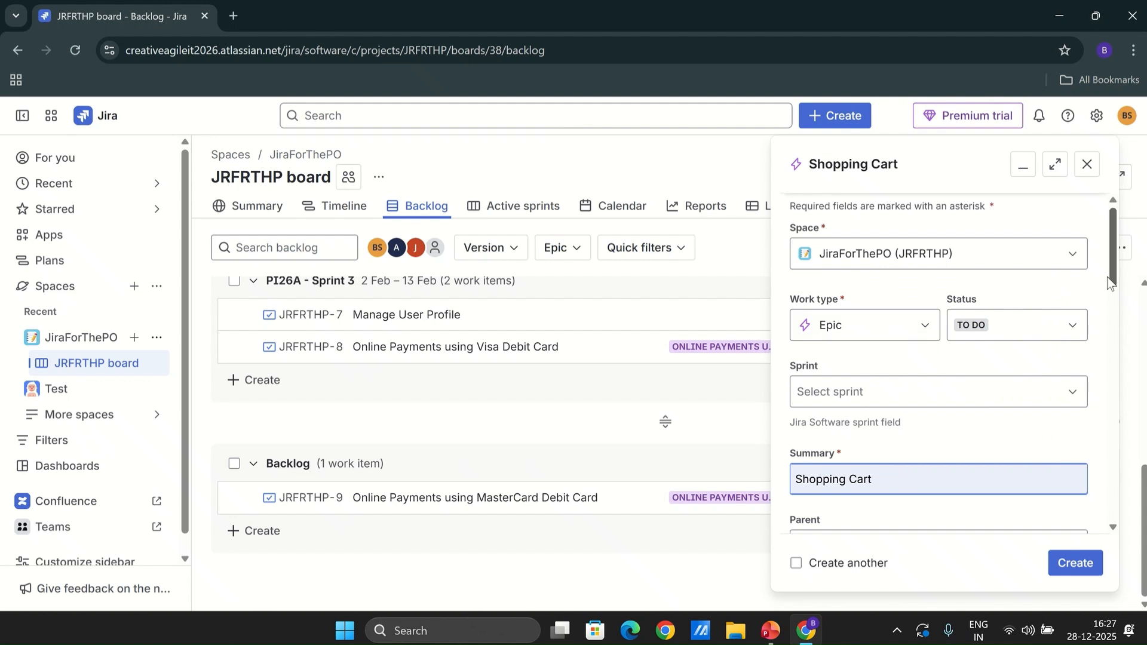
scroll(1014, 508, "down", 4)
left_click(1093, 565)
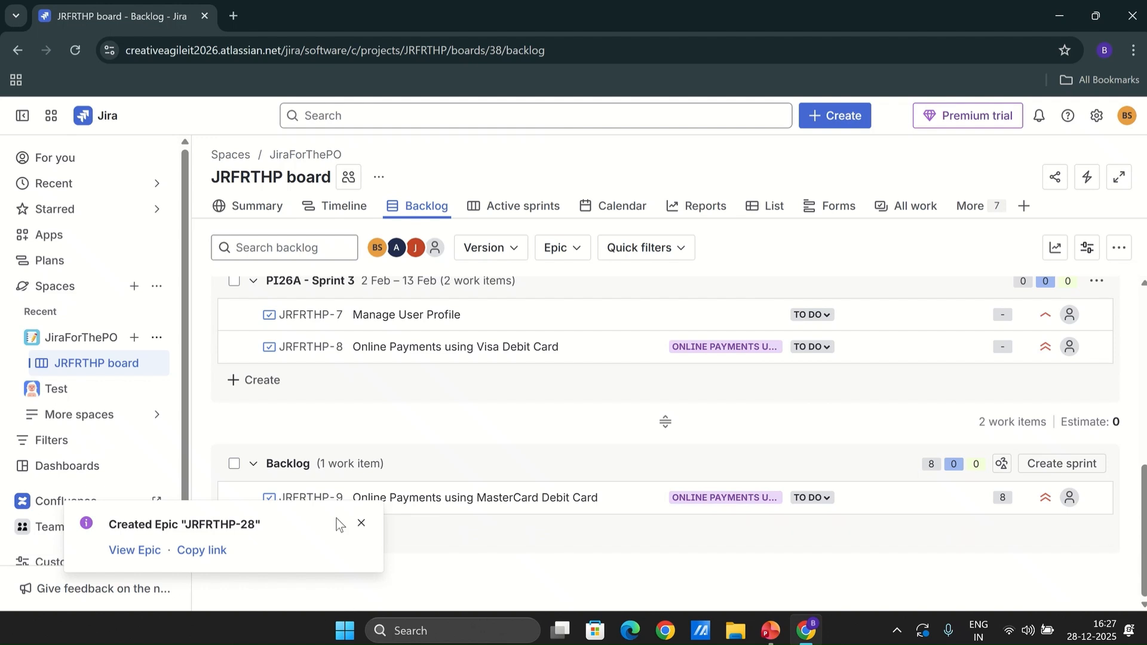
left_click(361, 523)
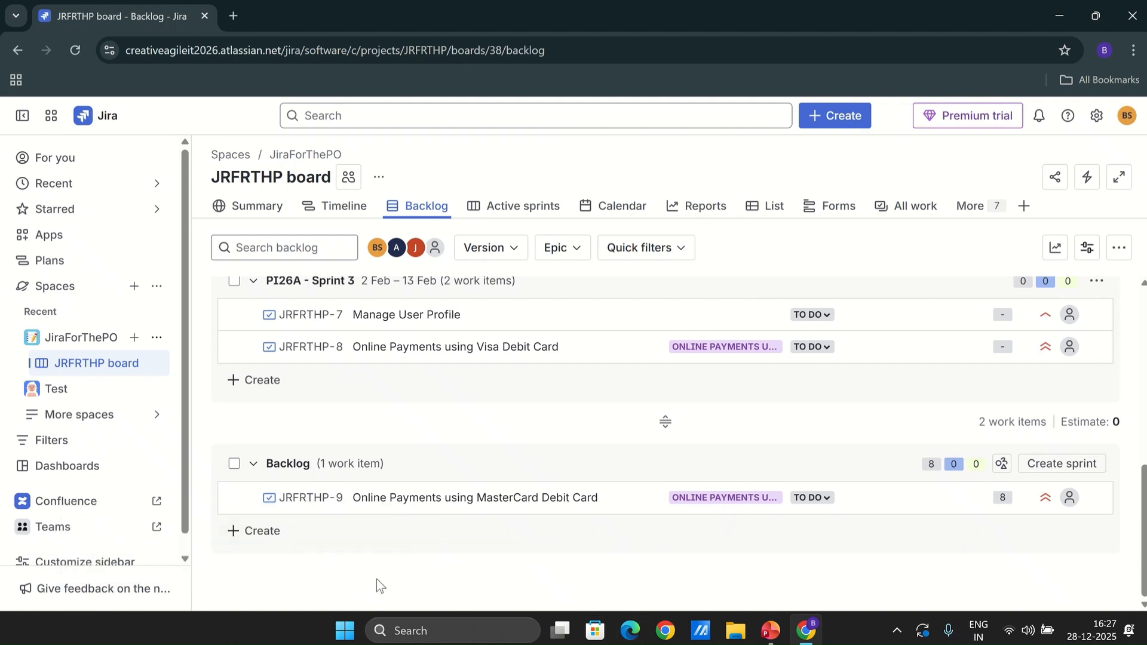
Add a story "Add Items in Cart" to the backlog
left_click(273, 539)
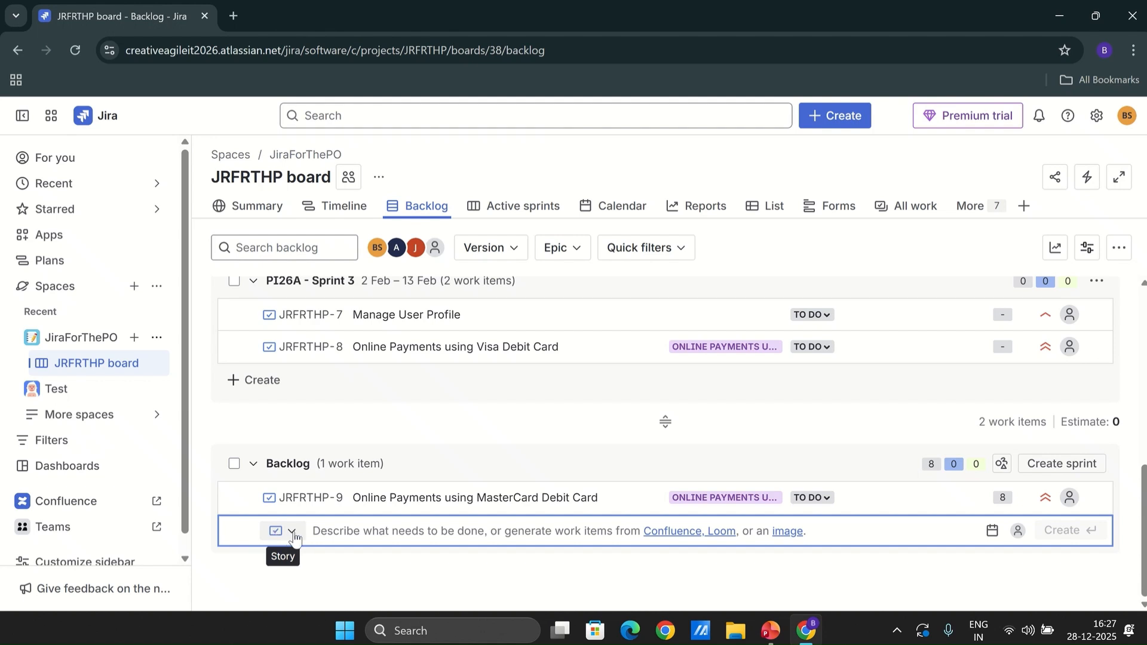
left_click(276, 535)
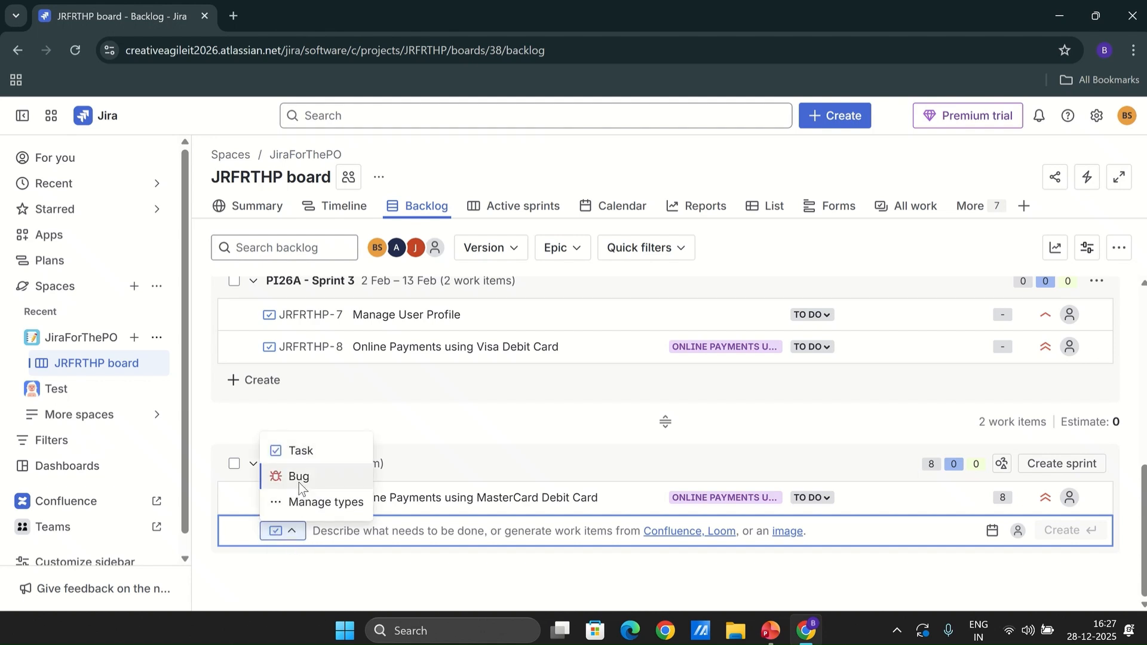
left_click(447, 534)
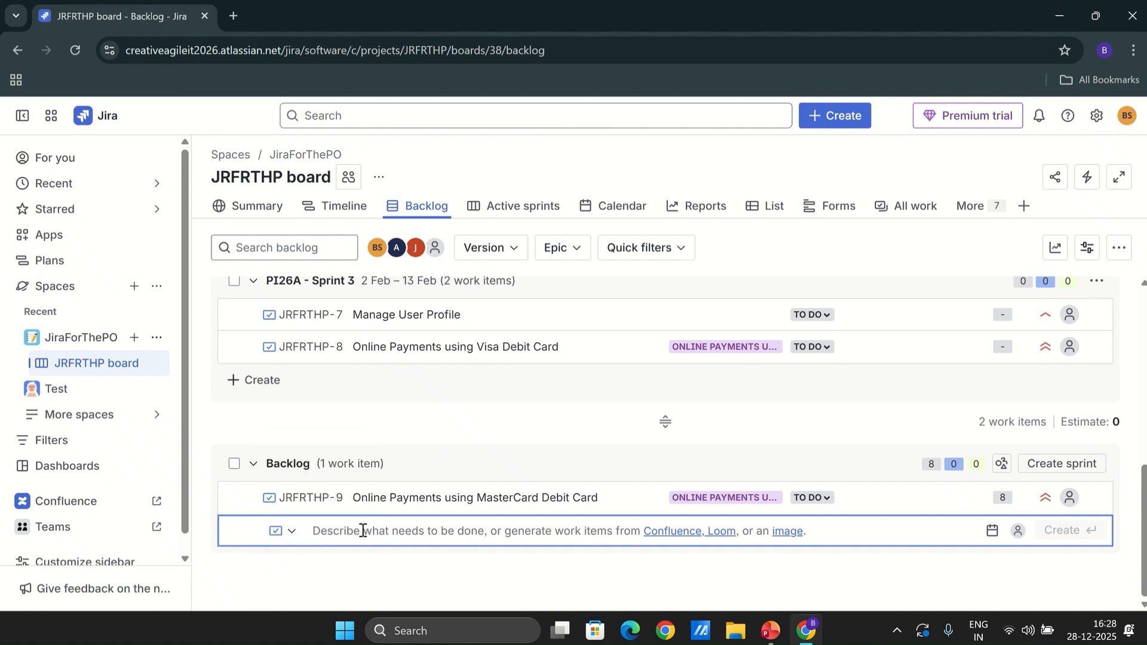
type("A")
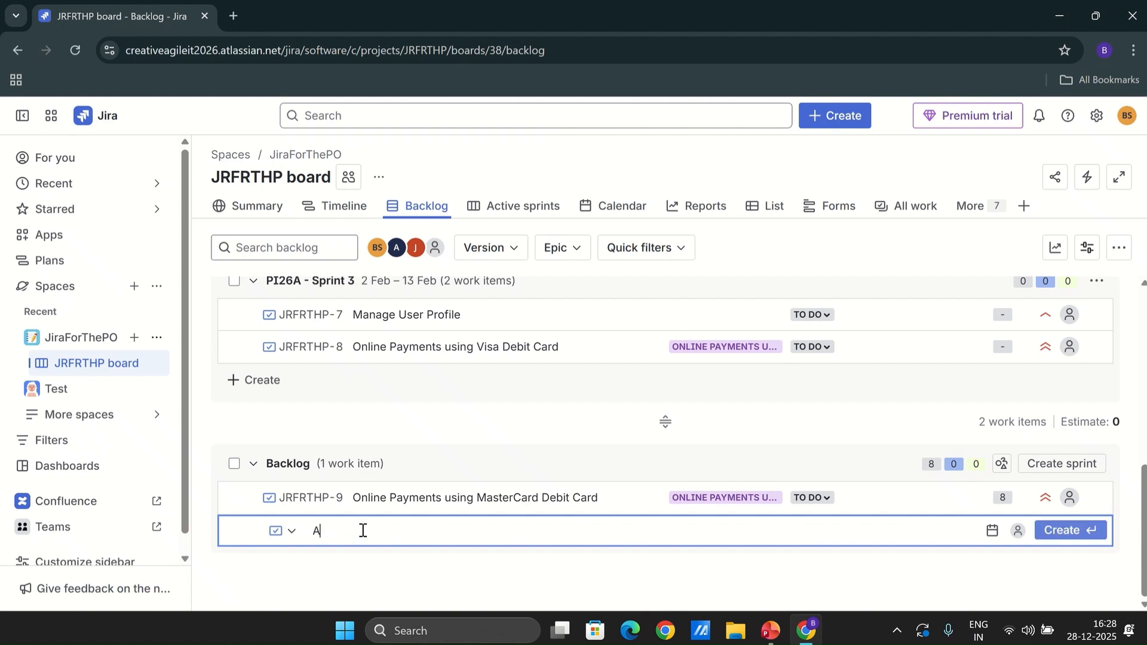
type("dd Items in Cart")
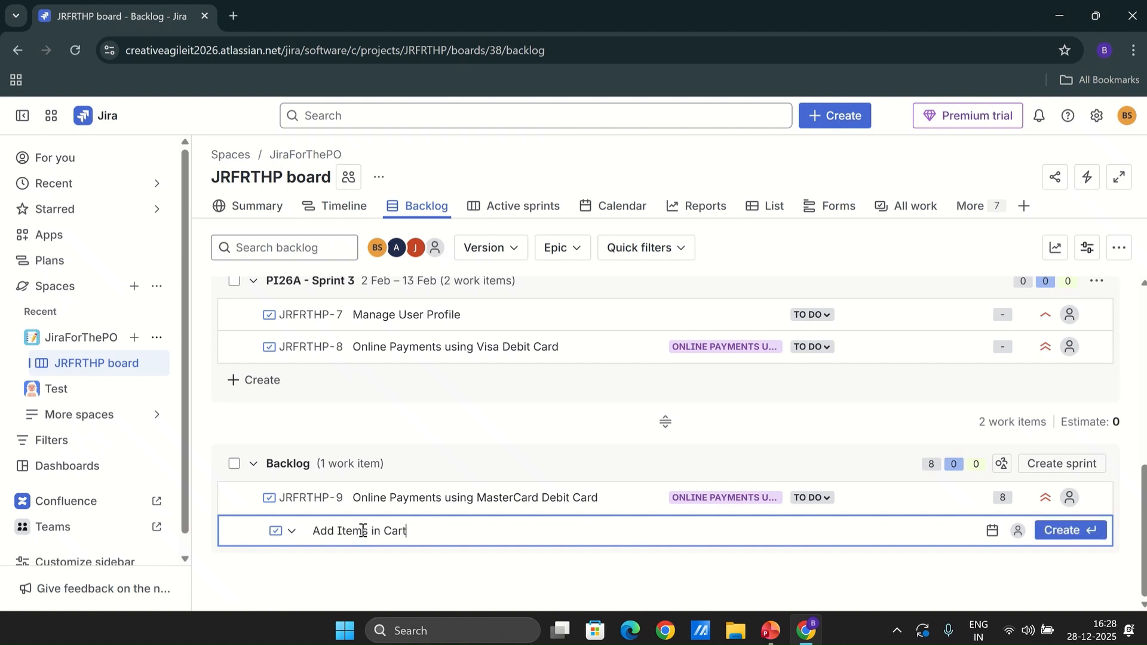
key("Return")
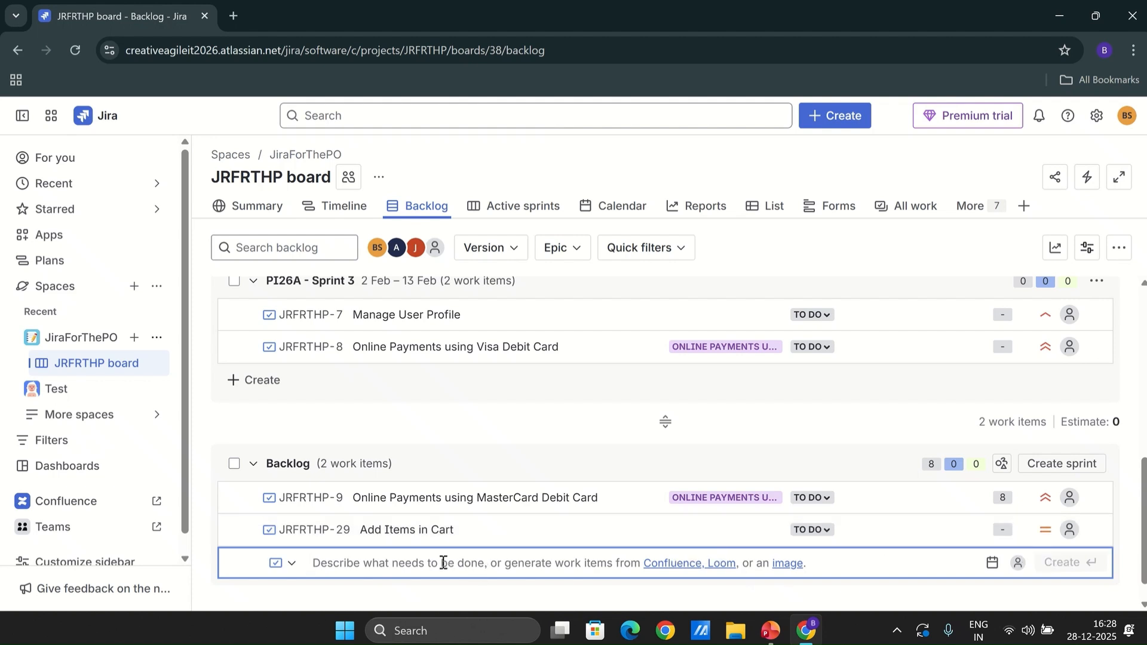
Add a backlog story "View Items in Cart"
type("View It")
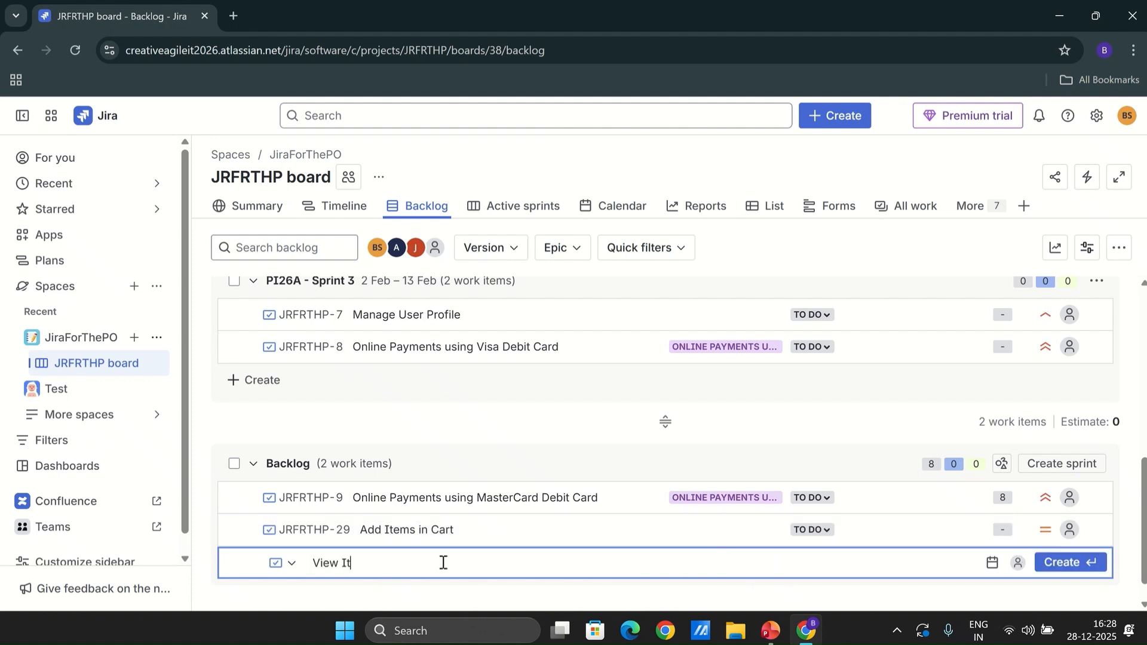
type("ems in Cart")
key("Return")
Add a backlog story "Delete Items from Cart"
type("Delete I")
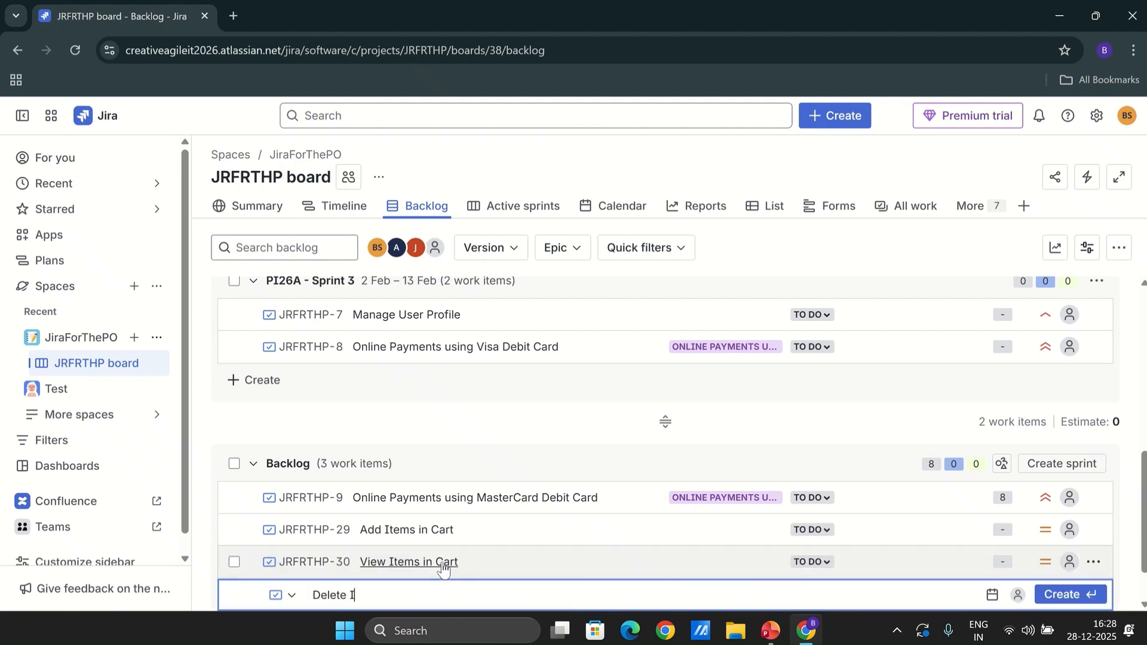
type("tems from Cart")
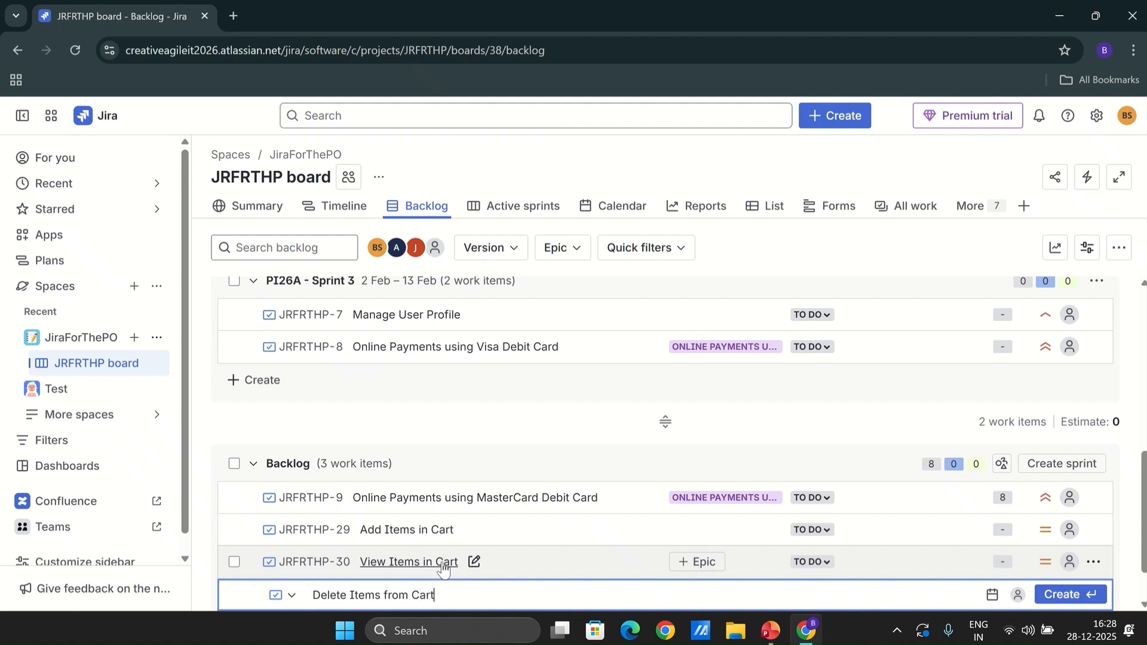
key("Return")
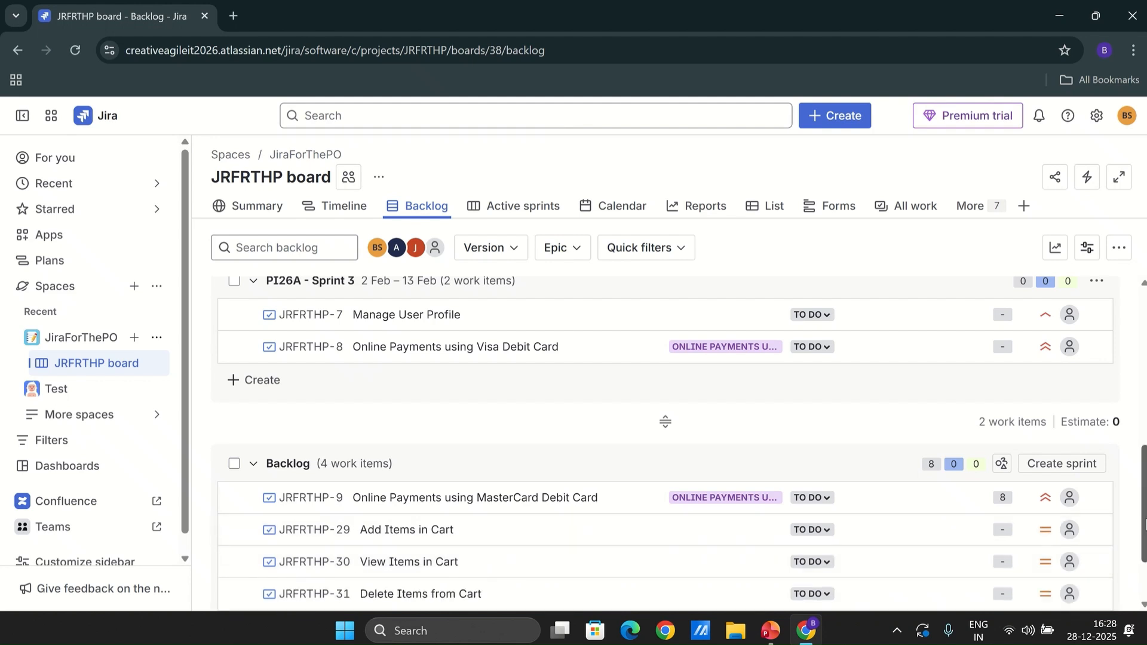
Add a backlog story "Checkout Shopping Cart"
scroll(879, 540, "down", 2)
left_click(270, 539)
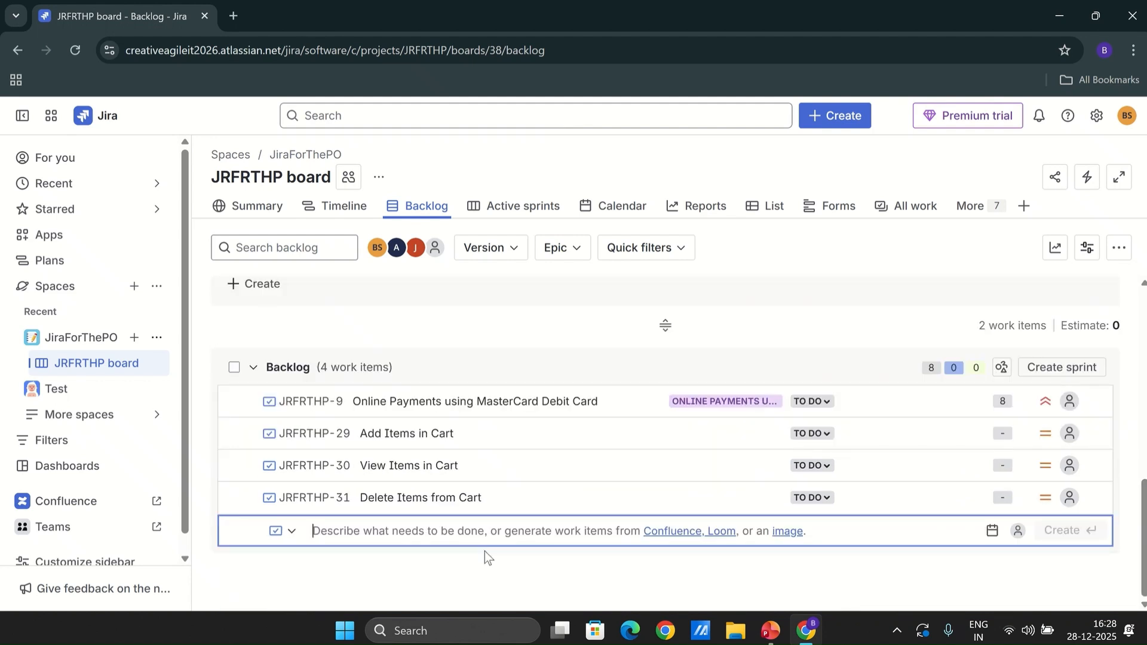
type("Checkout ")
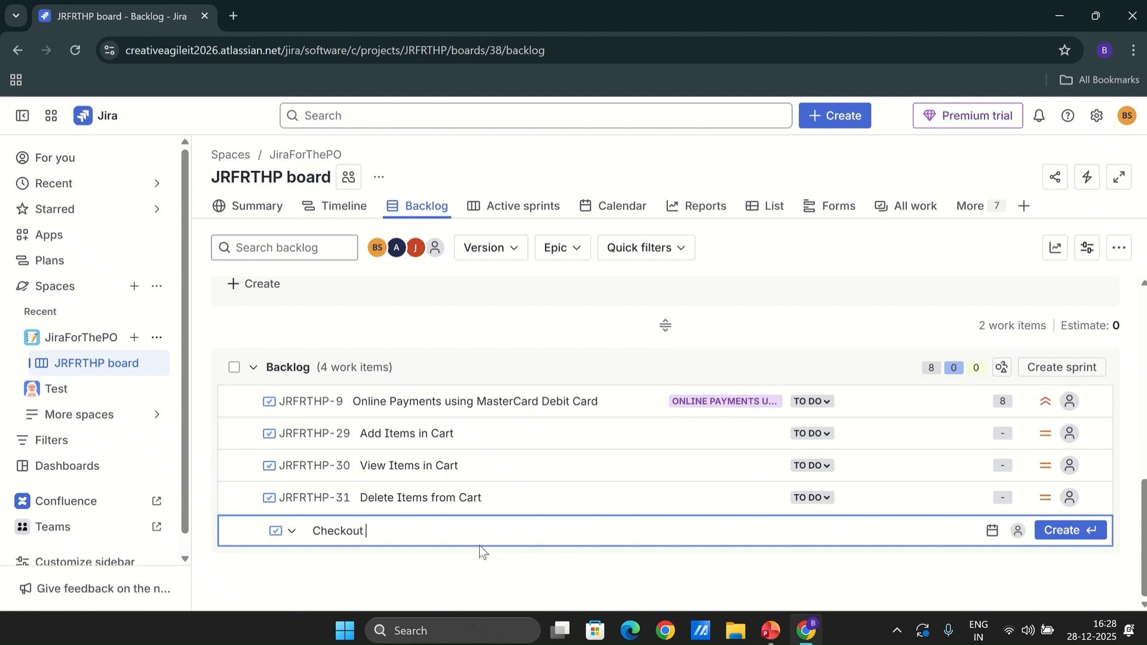
type("Shopping Cart")
key("Return")
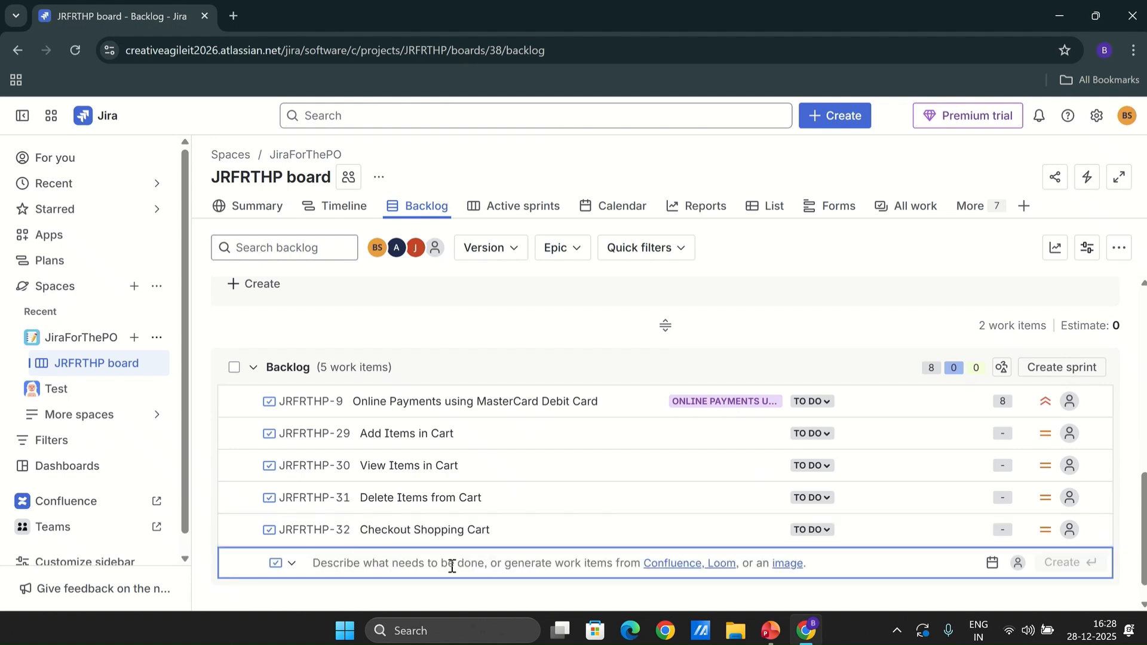
Add a backlog story "Persist Cart for User"
type("Persist")
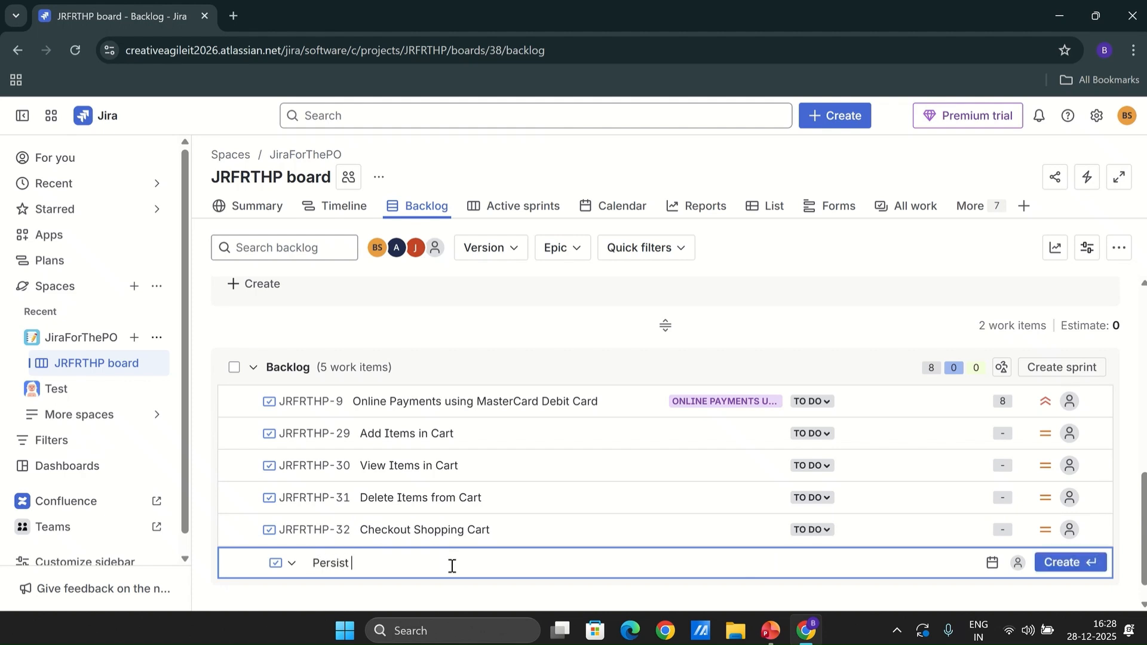
type(" Cart for User")
key("Return")
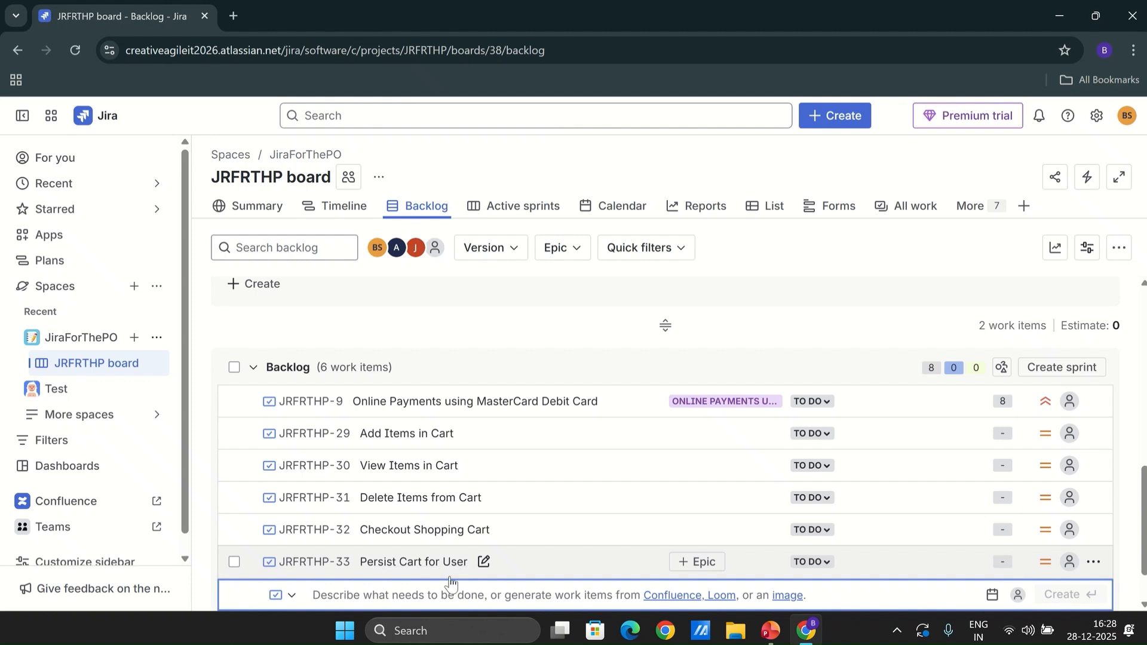
Link the Add, View, Delete and Checkout cart stories to the Shopping Cart epic
left_click(699, 436)
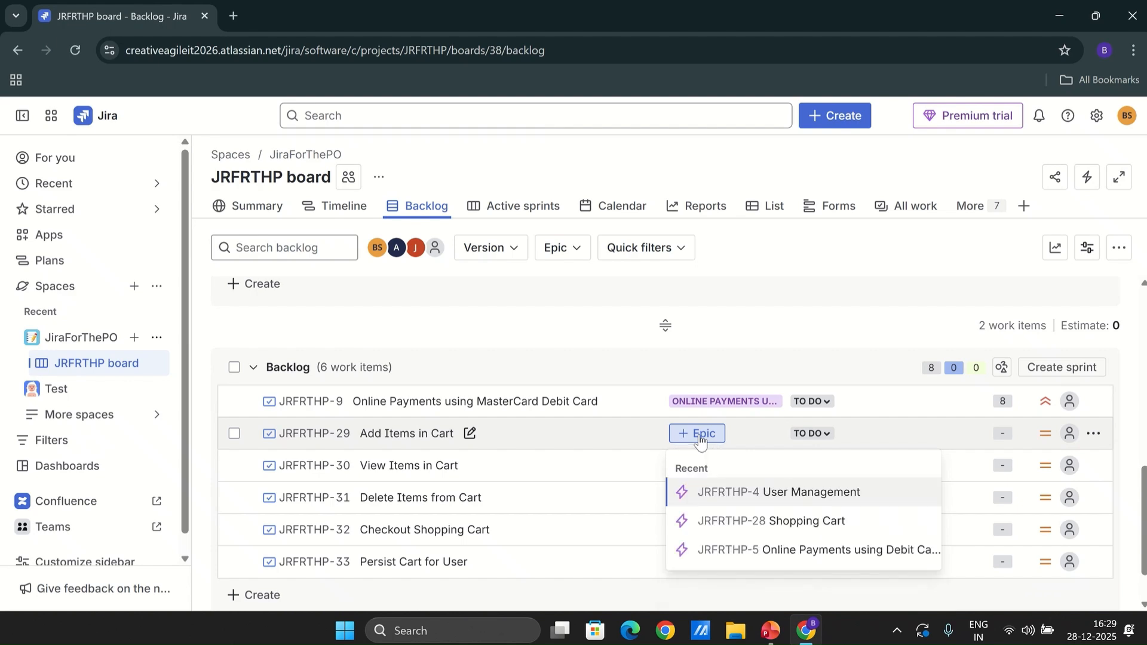
left_click(797, 522)
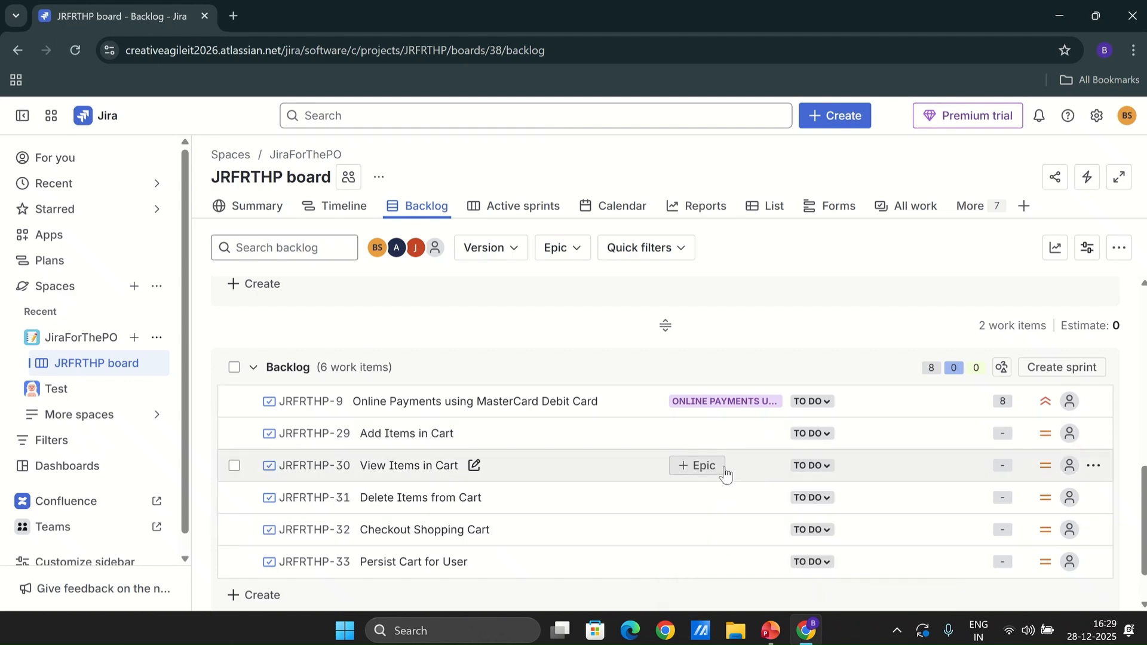
left_click(708, 469)
left_click(822, 526)
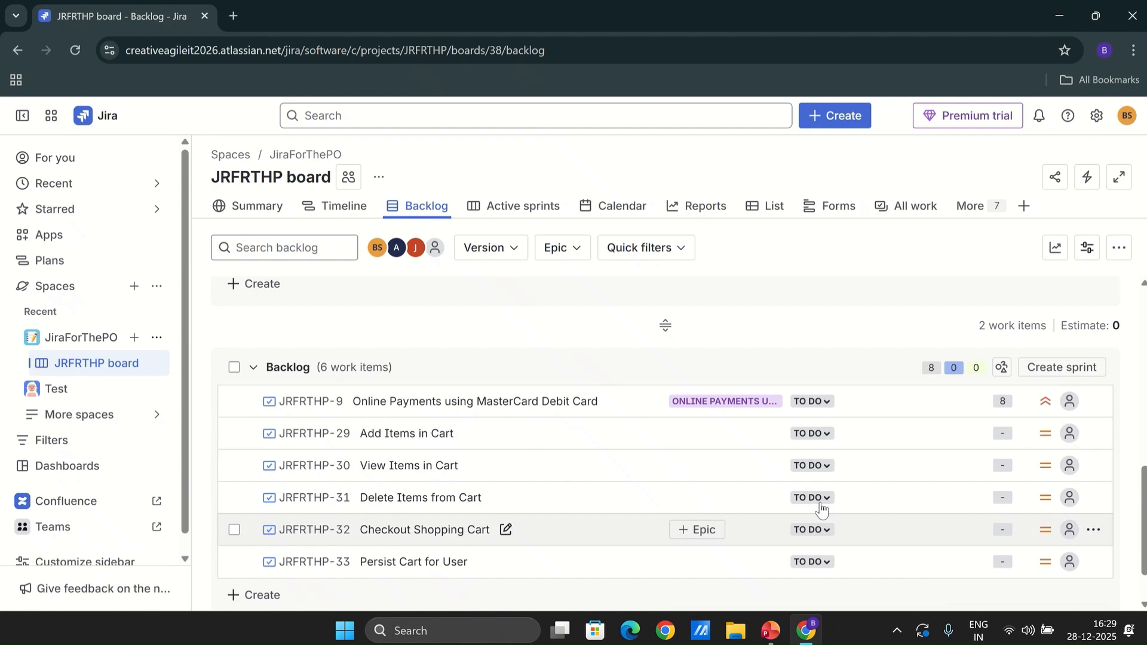
left_click(708, 499)
left_click(791, 561)
left_click(708, 532)
left_click(785, 591)
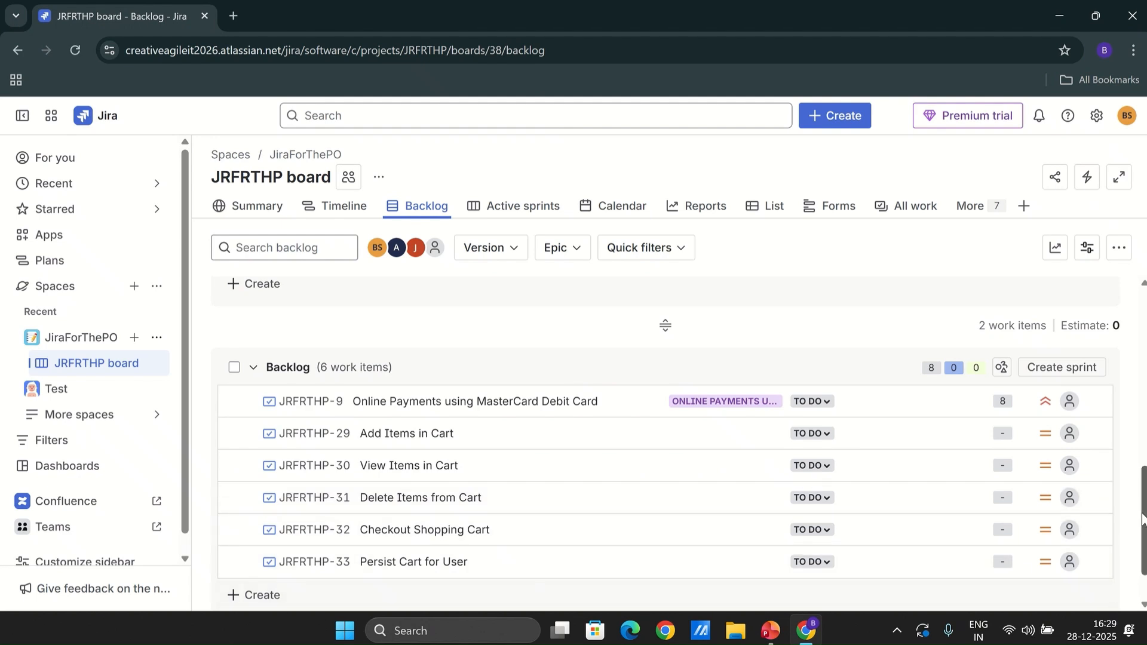
Link the "Persist Cart for User" story to the Shopping Cart epic
left_click_drag(1143, 513, 1144, 538)
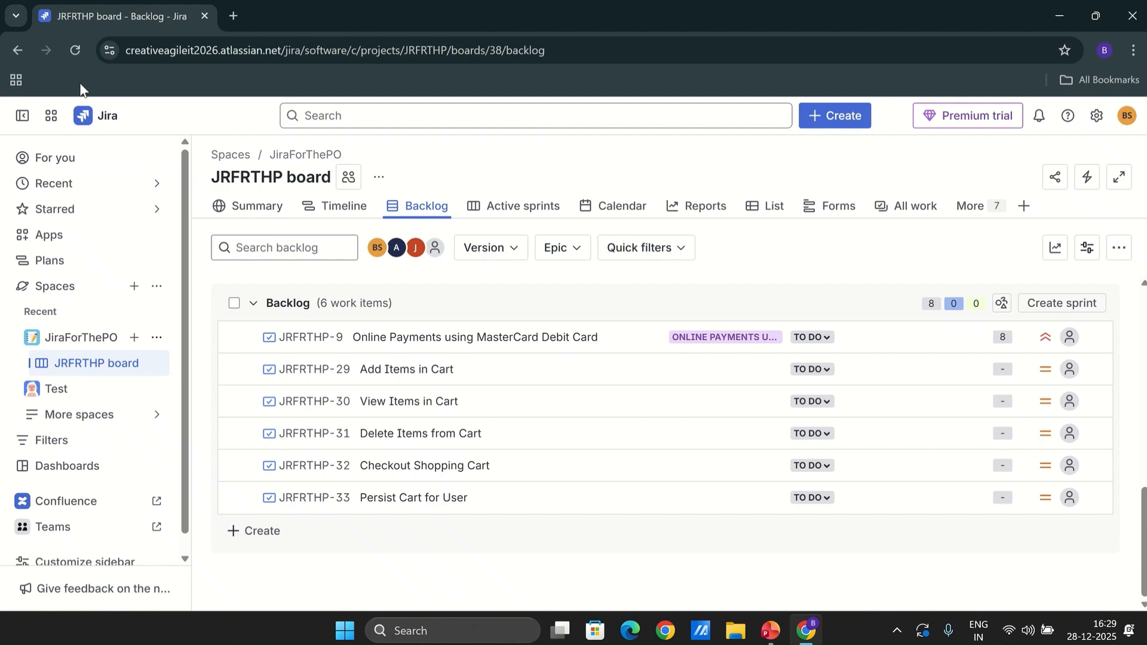
left_click(73, 49)
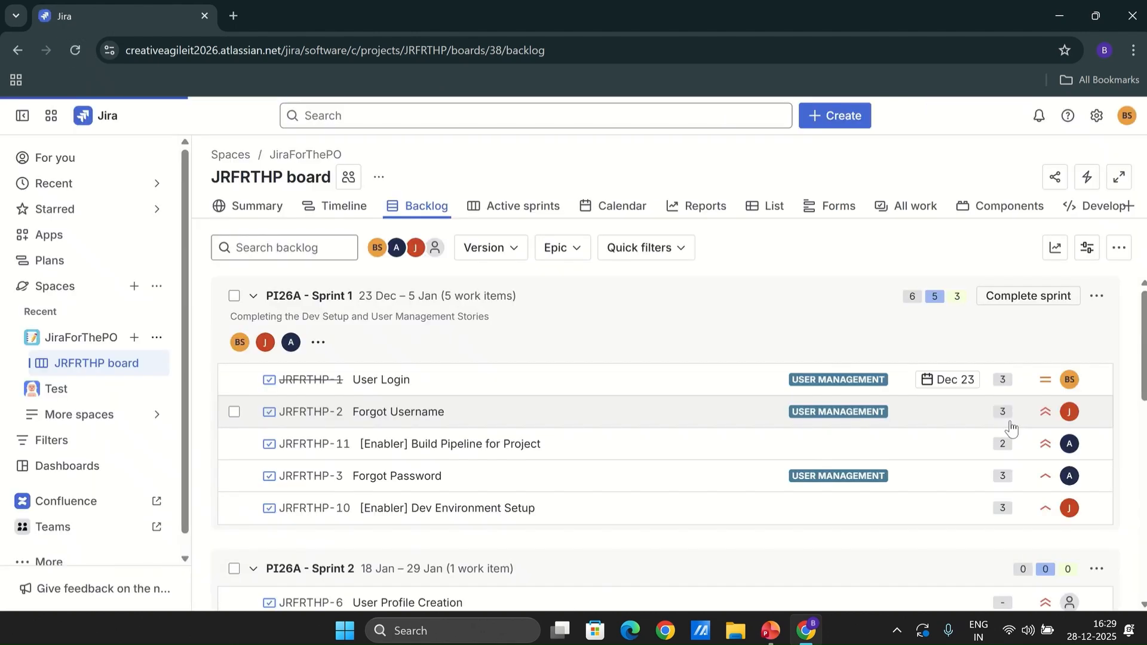
scroll(1140, 564, "down", 10)
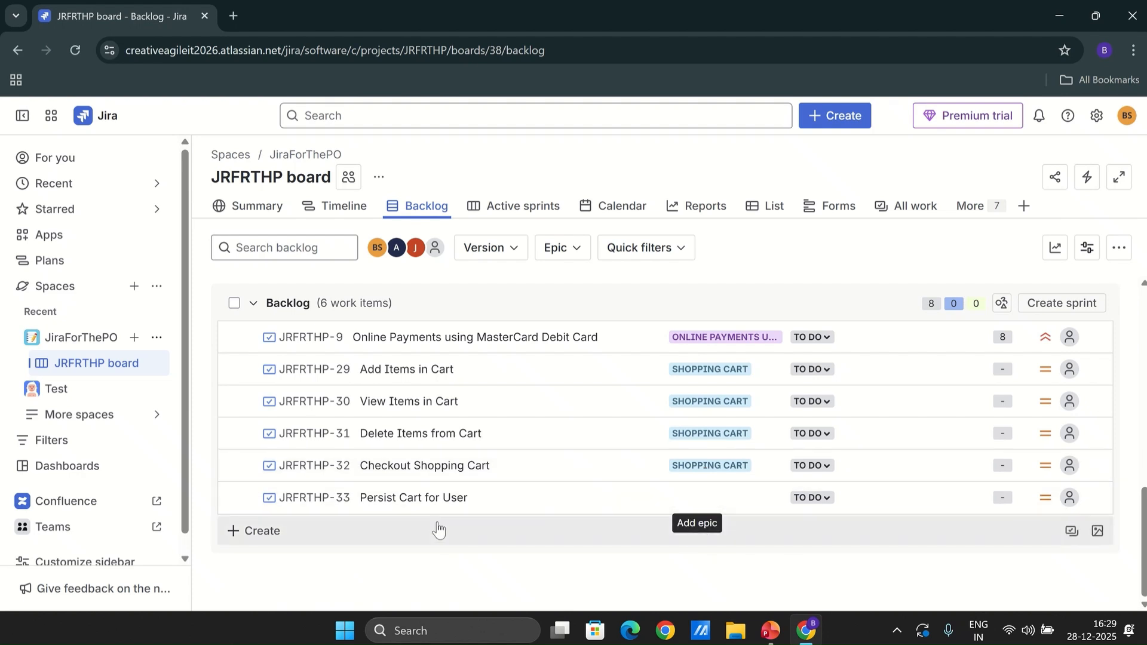
left_click(698, 498)
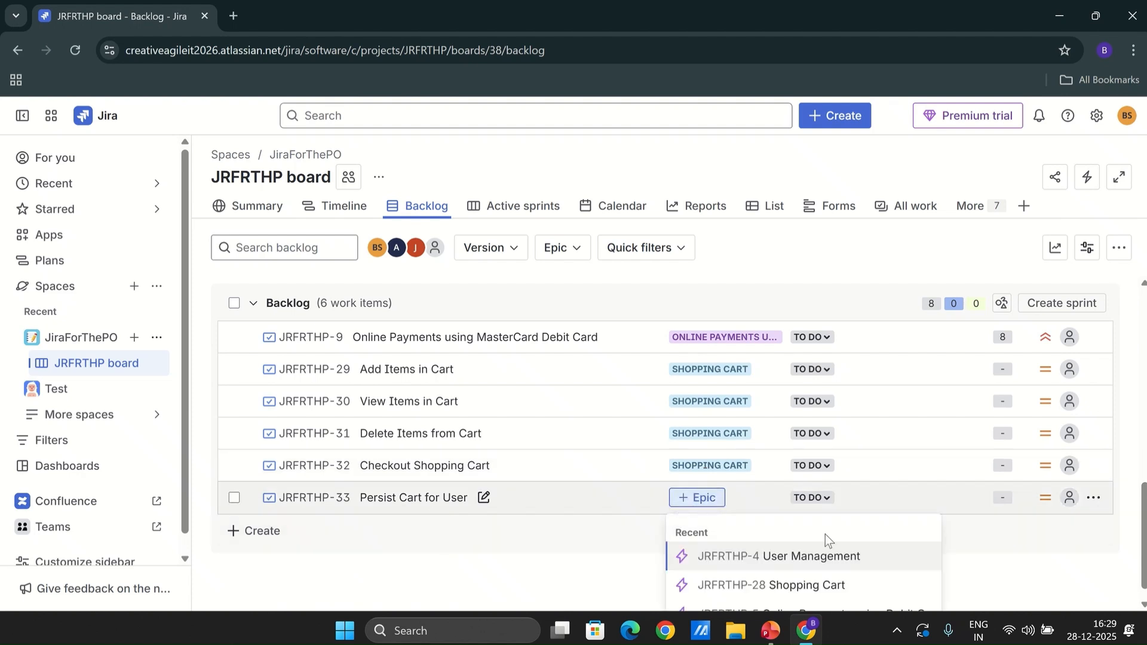
left_click(820, 587)
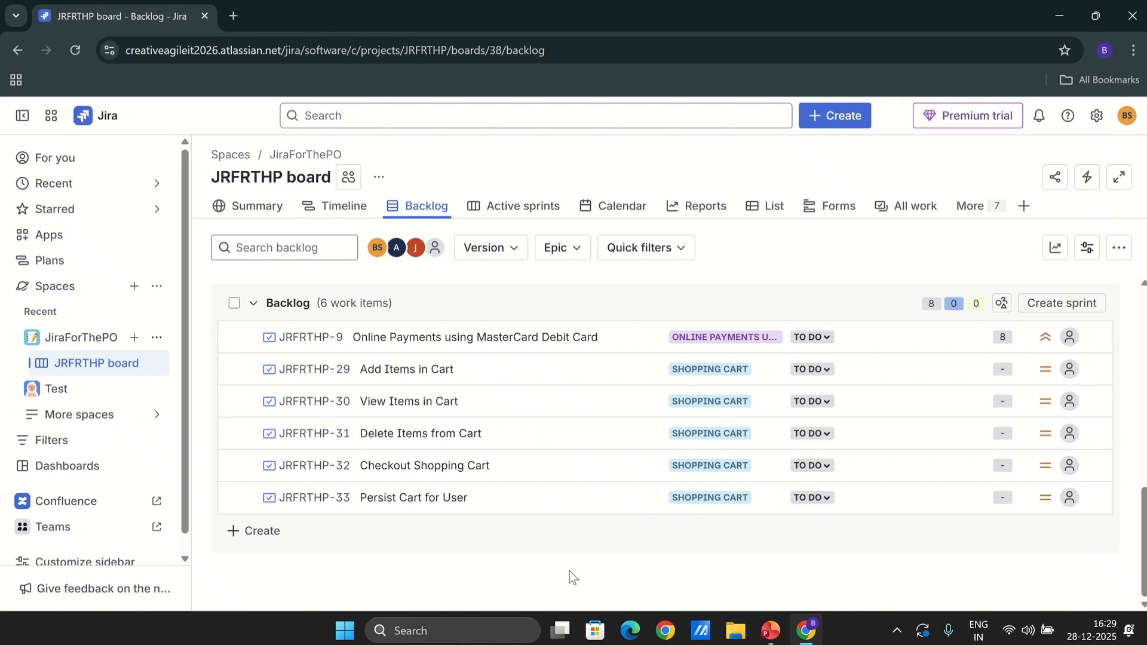
Add a backlog story "Delete Multiple Items from Cart" and link it to the Shopping Cart epic
left_click(269, 534)
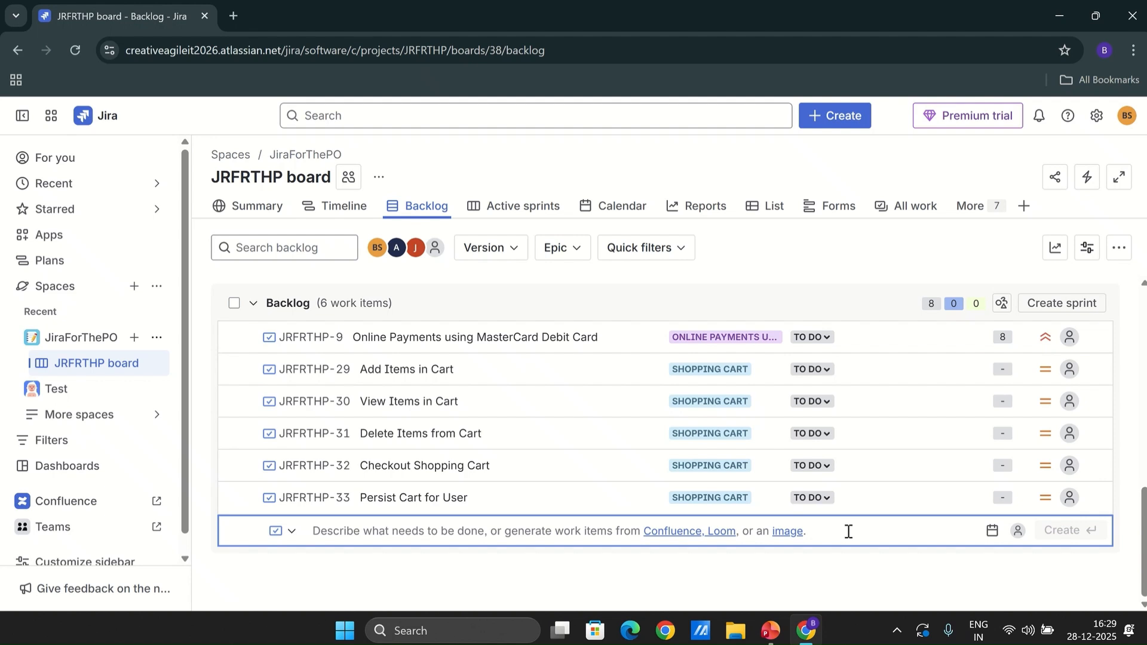
type("Delete Mult")
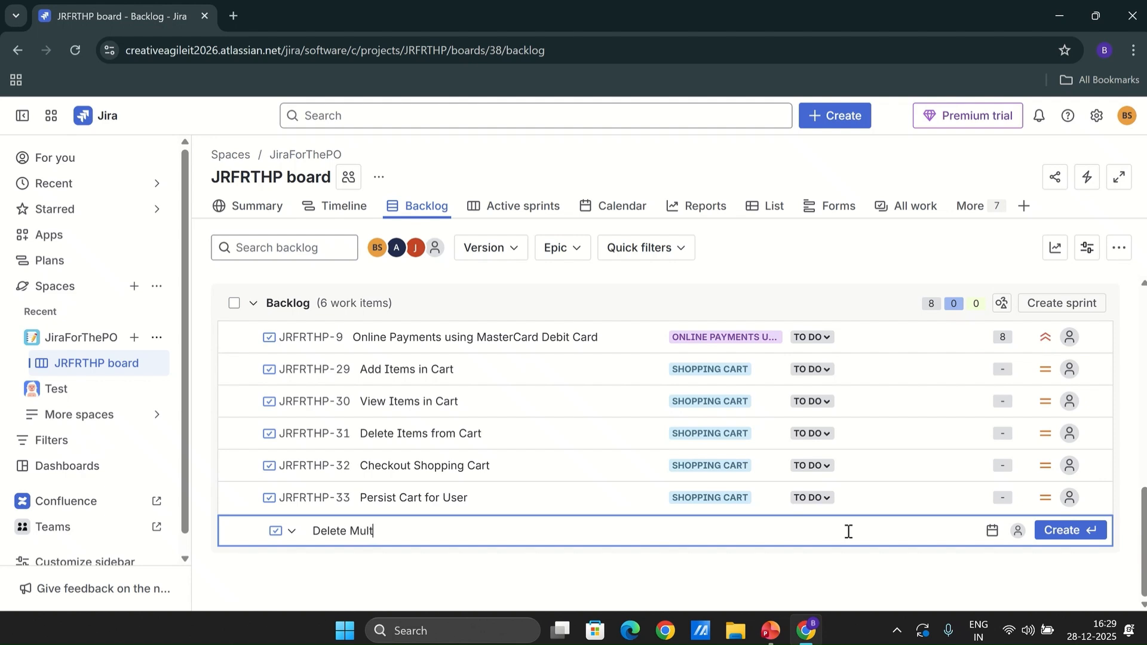
type("ile")
key("BackSpace")
key("BackSpace")
key("BackSpace")
type("ple Items from Cart")
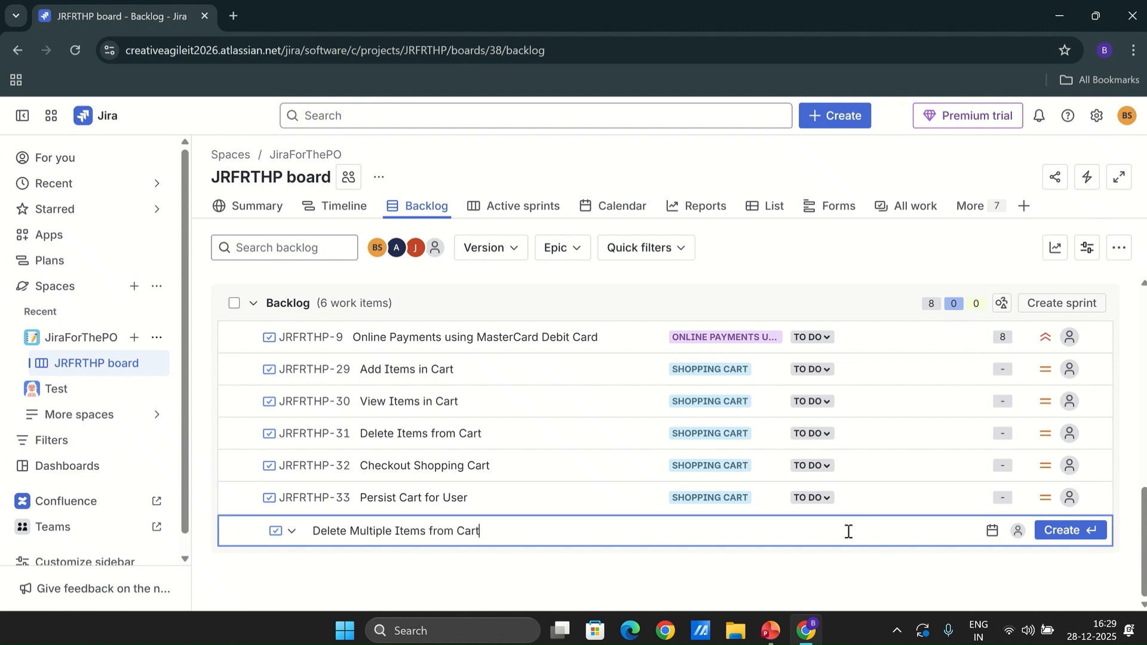
key("Return")
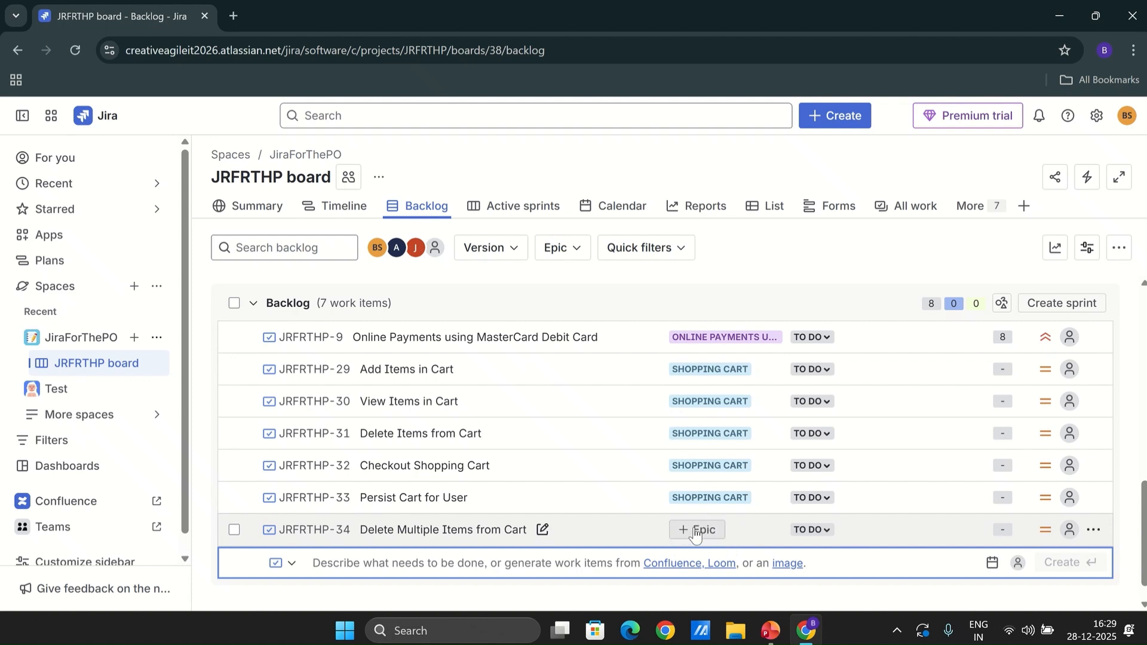
left_click(696, 530)
left_click(784, 588)
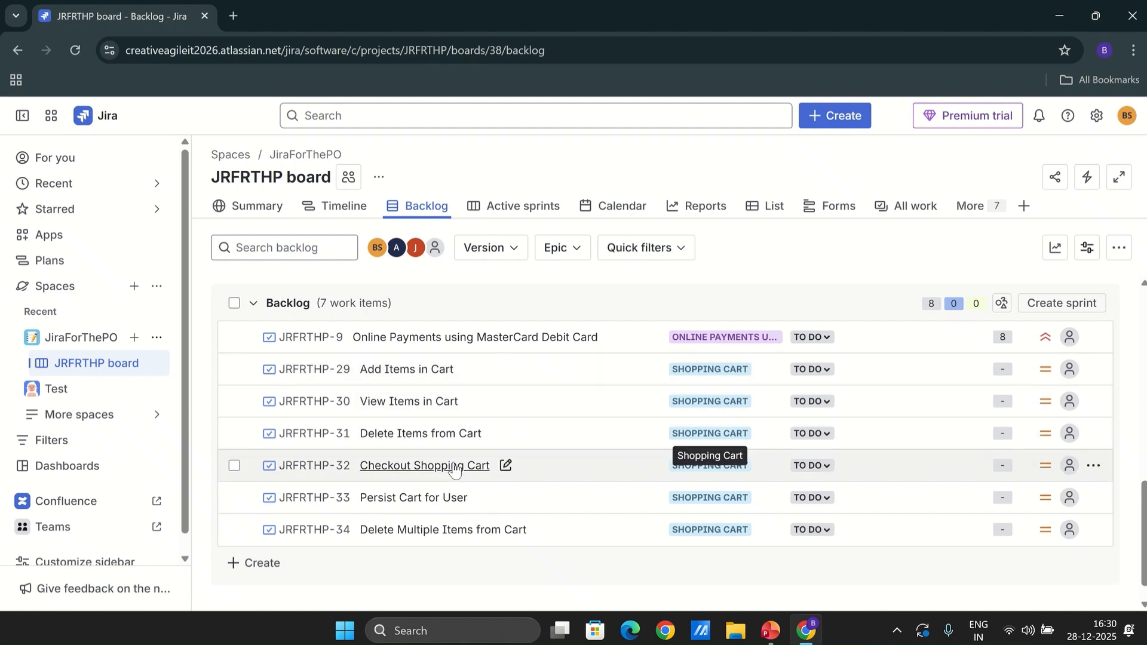
Set the priority of "Checkout Shopping Cart" and "Persist Cart for User" to Highest
left_click(1044, 467)
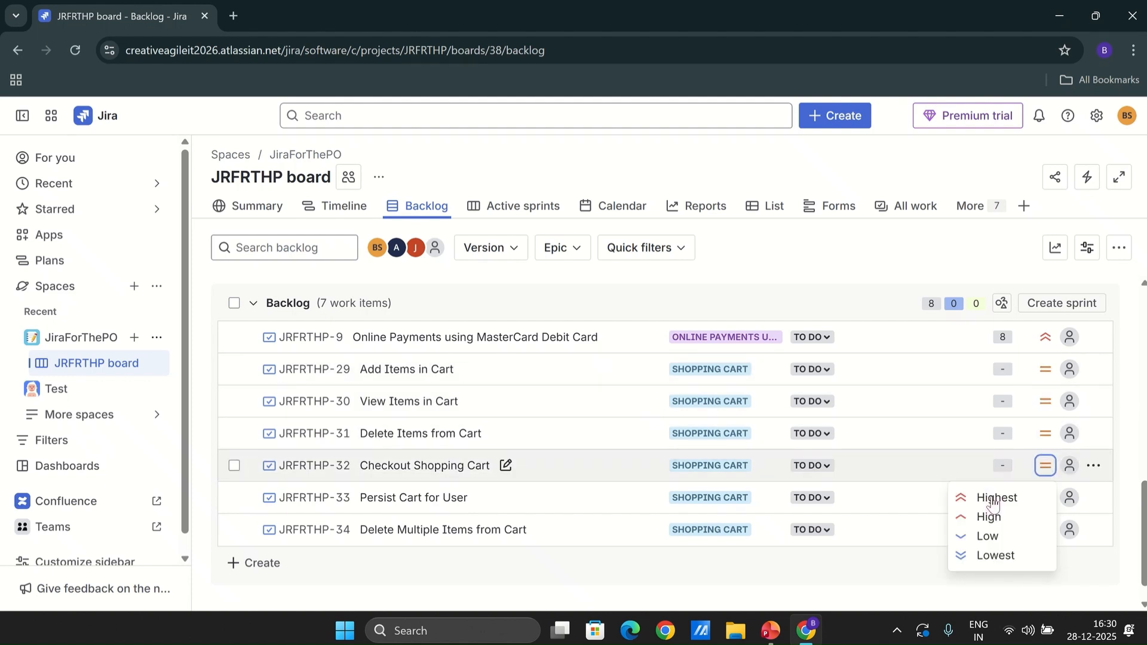
left_click(994, 498)
left_click(1046, 499)
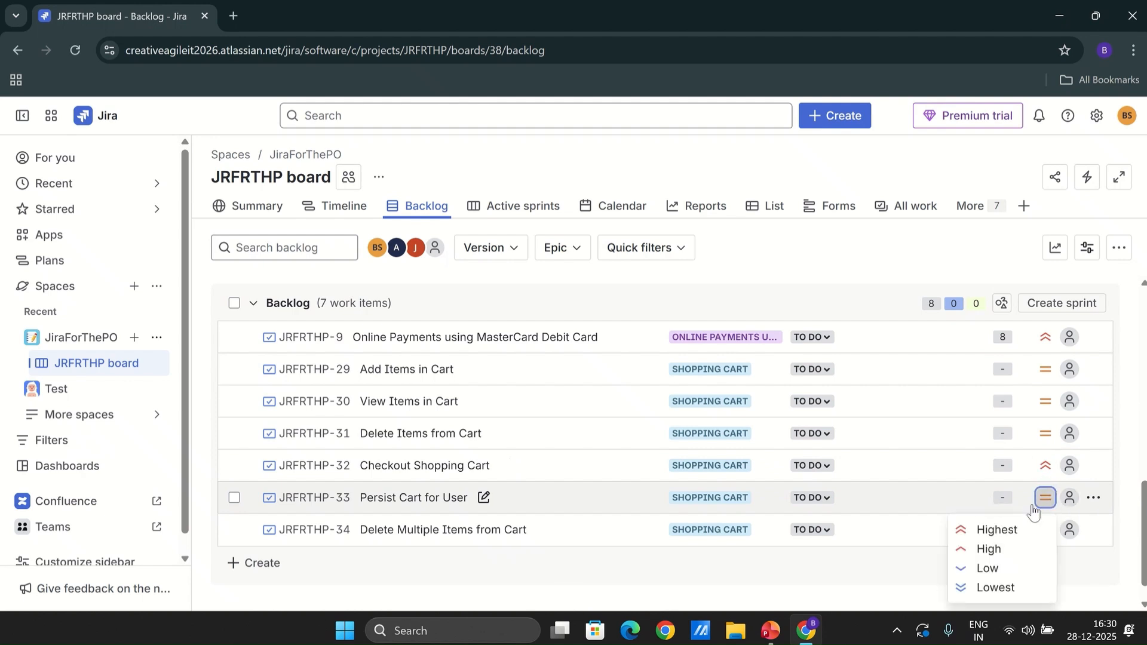
left_click(996, 530)
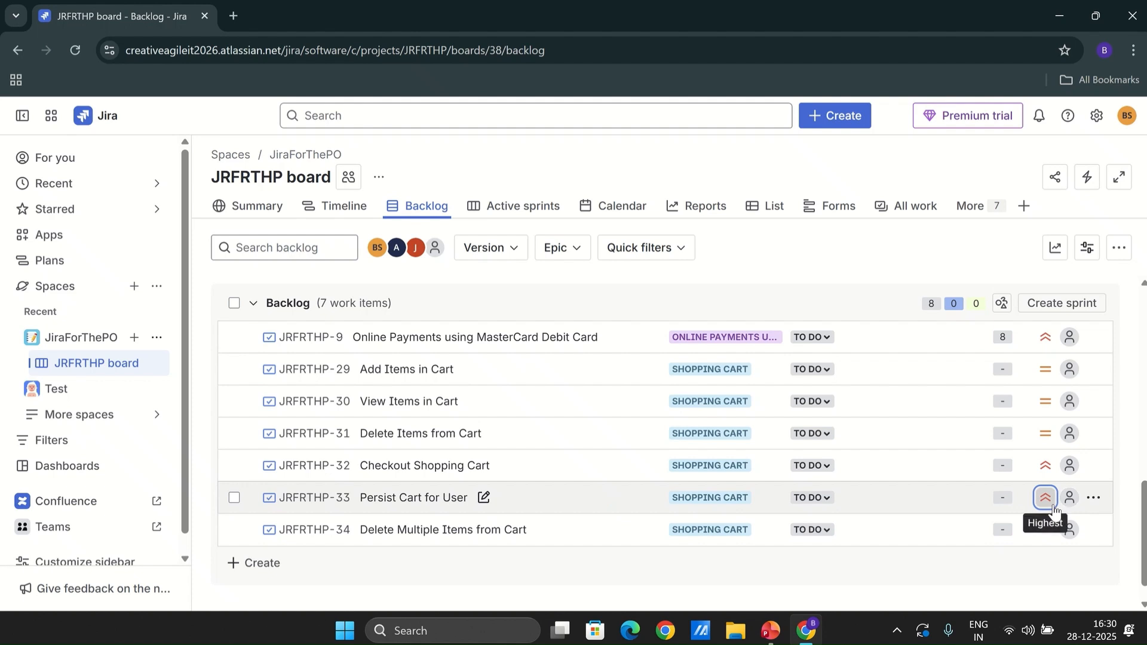
Move "Checkout Shopping Cart" and "Persist Cart for User" to the top of the backlog
left_click(540, 471)
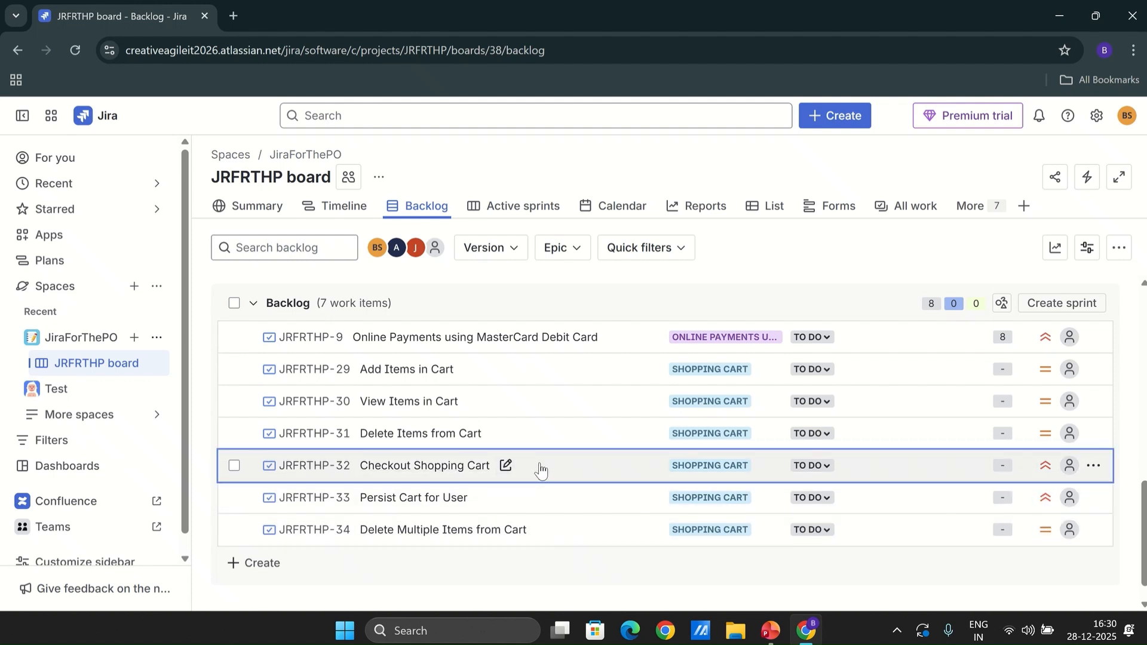
left_click_drag(540, 471, 518, 371)
left_click_drag(545, 545, 522, 407)
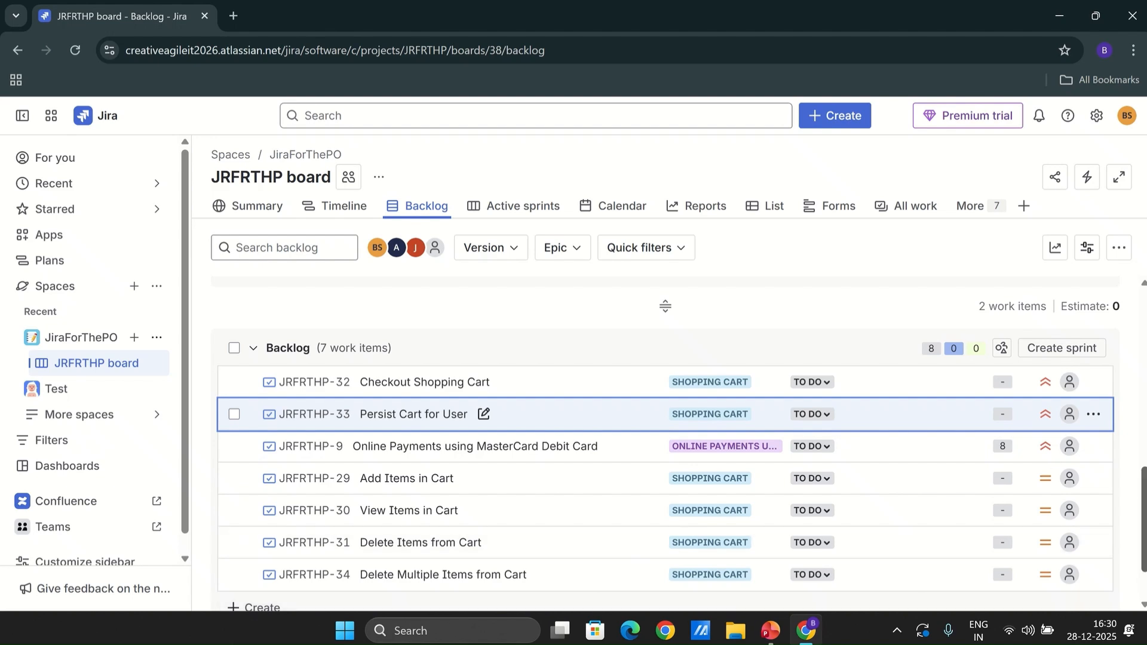
Open the Jira admin Fields page by way of the JiraForThePO space settings and its field configuration
scroll(1144, 525, "down", 1)
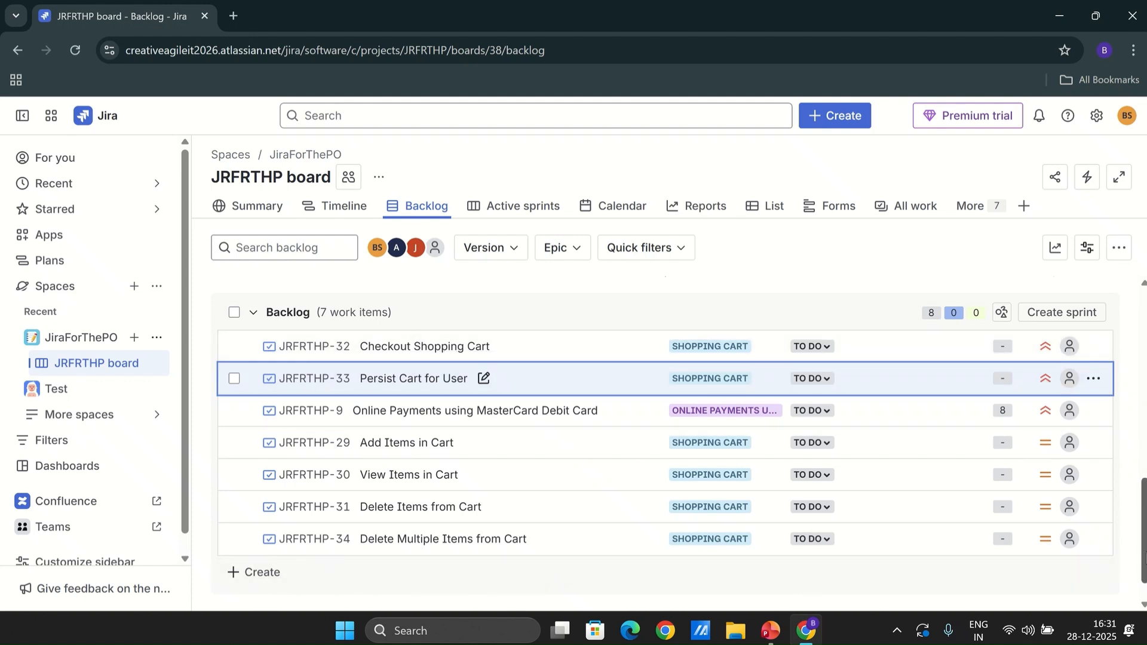
left_click_drag(1144, 532, 1145, 549)
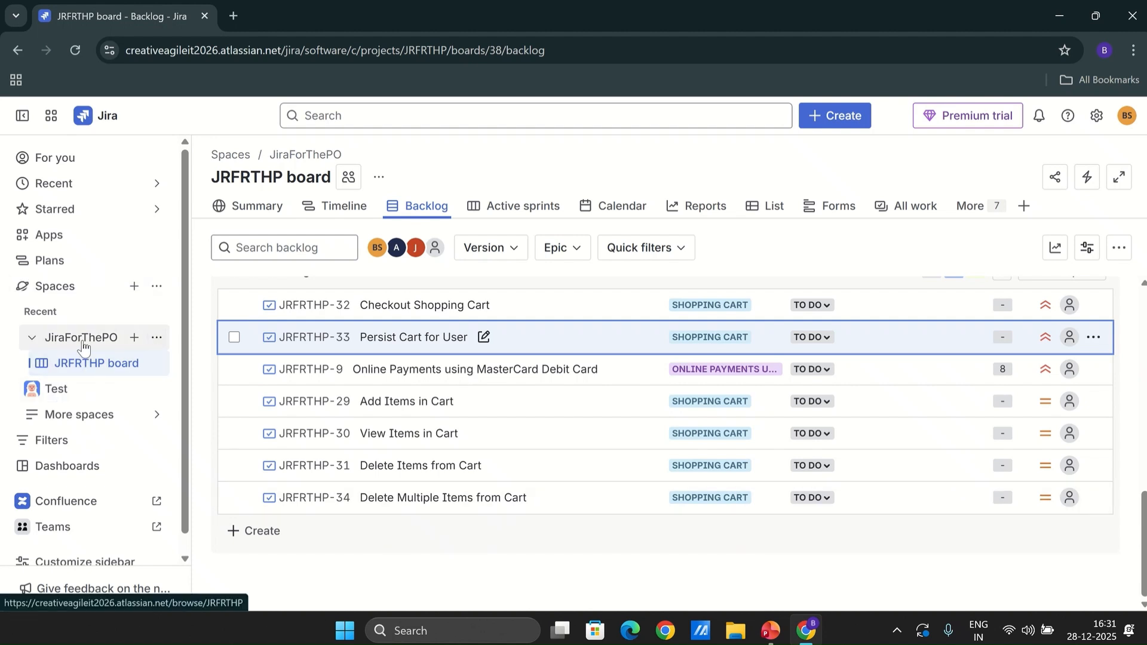
left_click(156, 338)
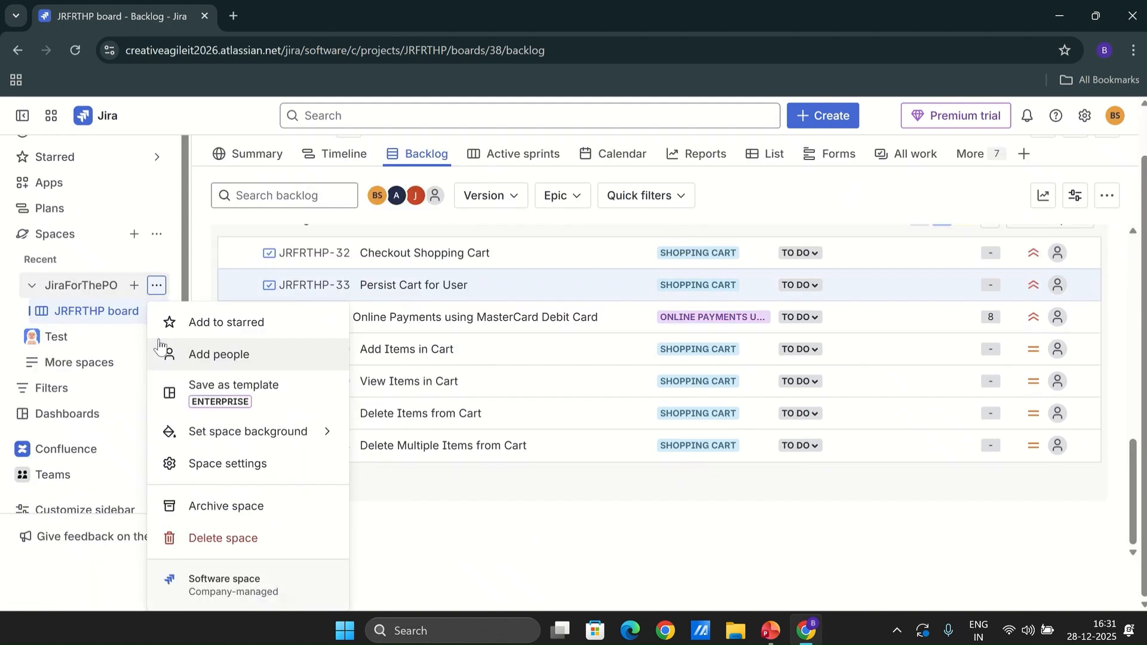
left_click(256, 465)
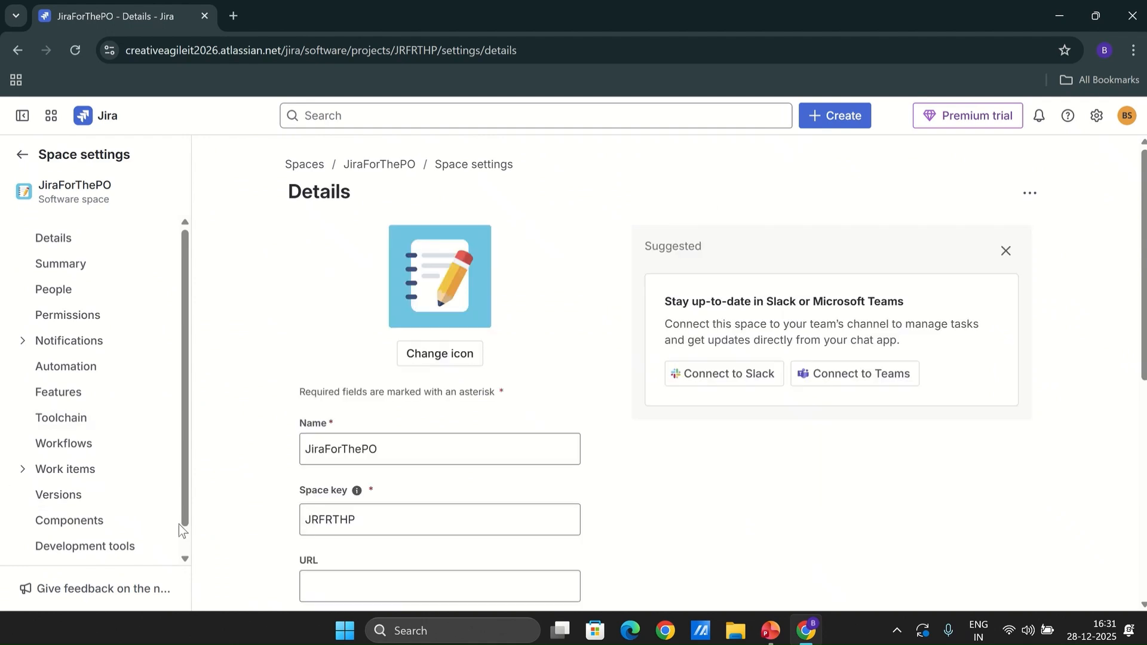
left_click(24, 475)
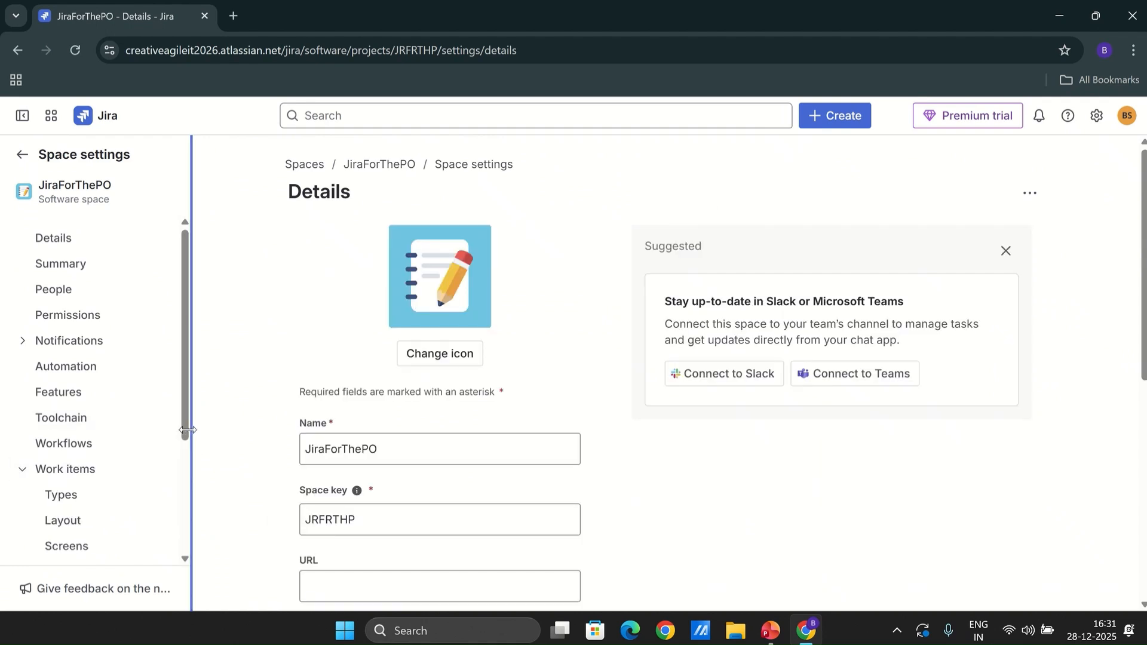
left_click_drag(184, 436, 185, 500)
left_click(60, 465)
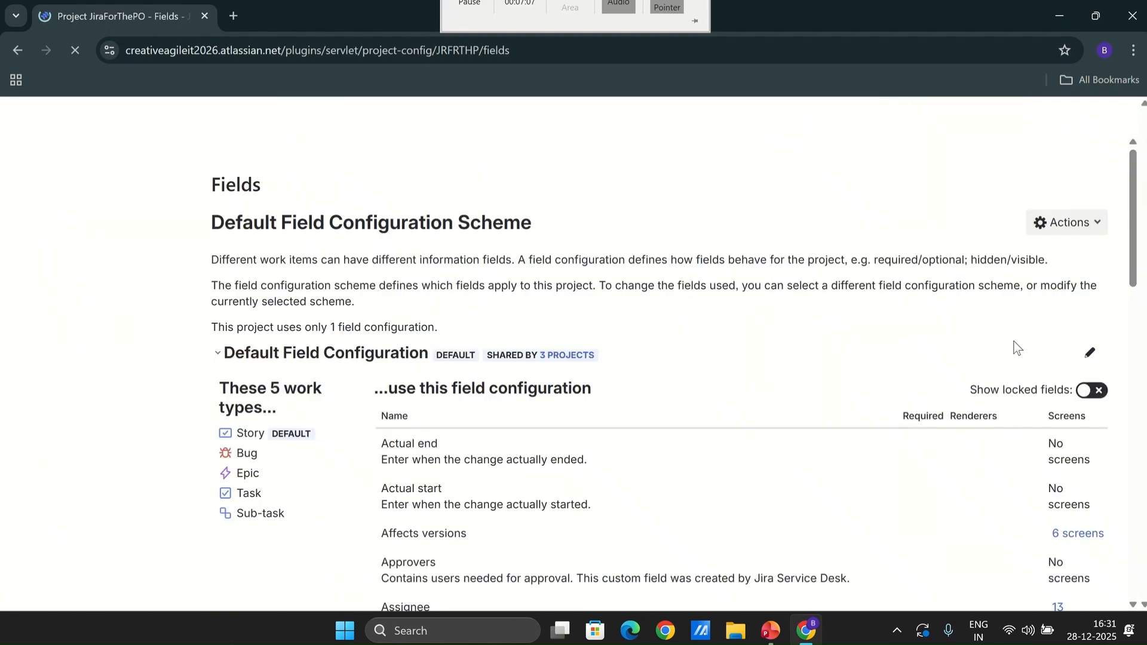
left_click(1091, 357)
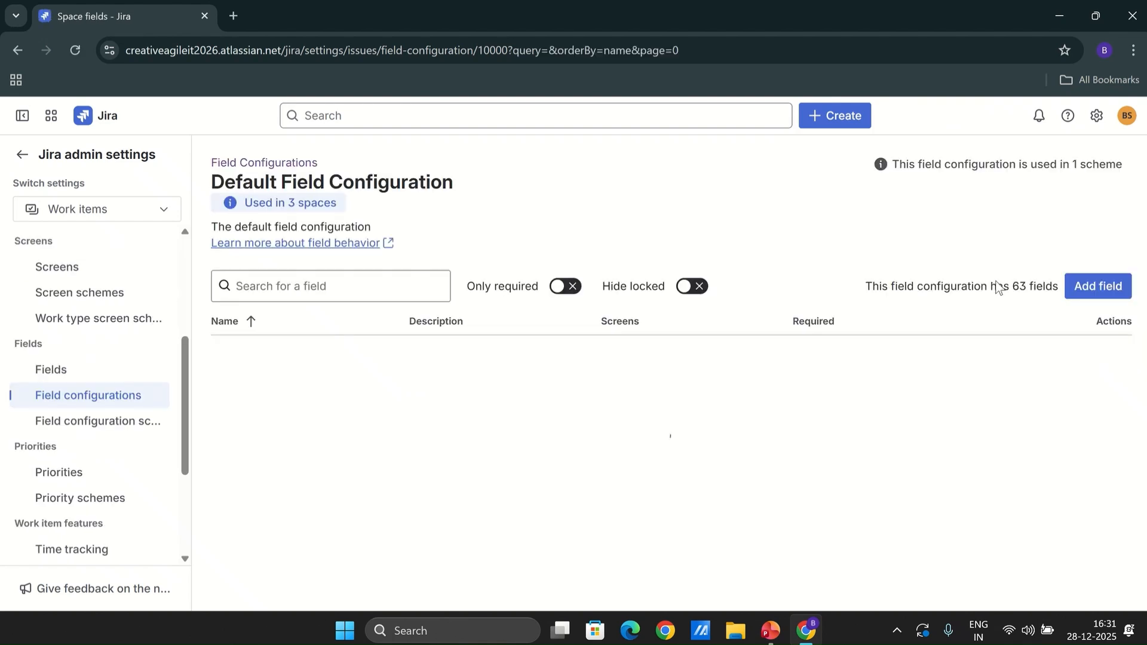
left_click(58, 371)
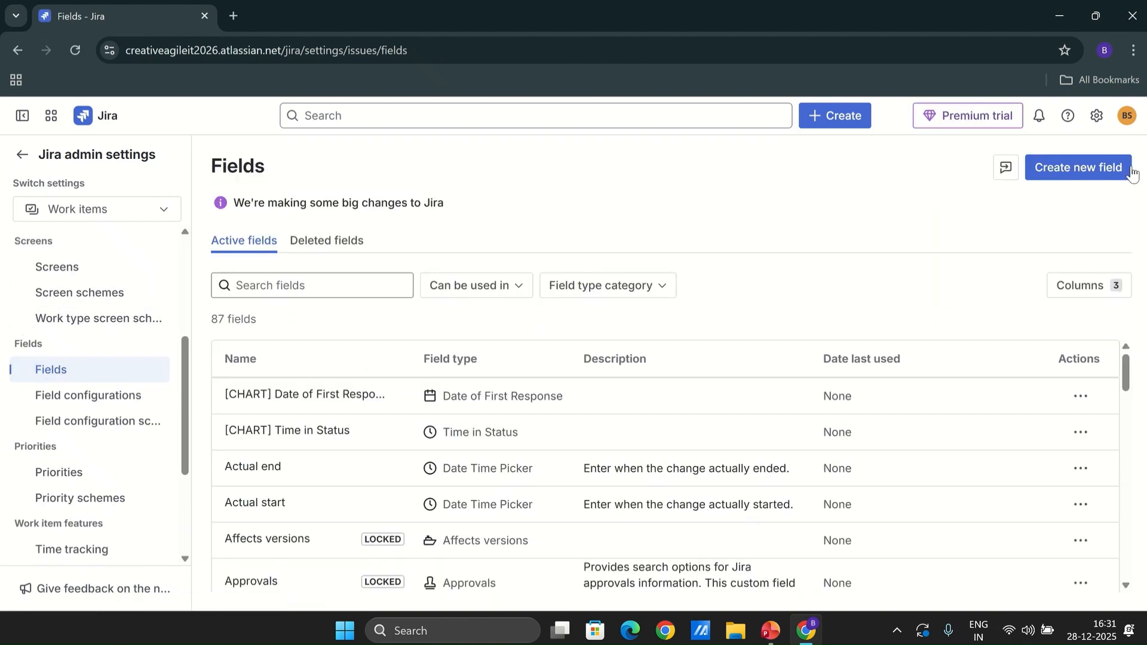
Start a new Select List (multiple choices) field named "Target Quarter"
left_click(1095, 170)
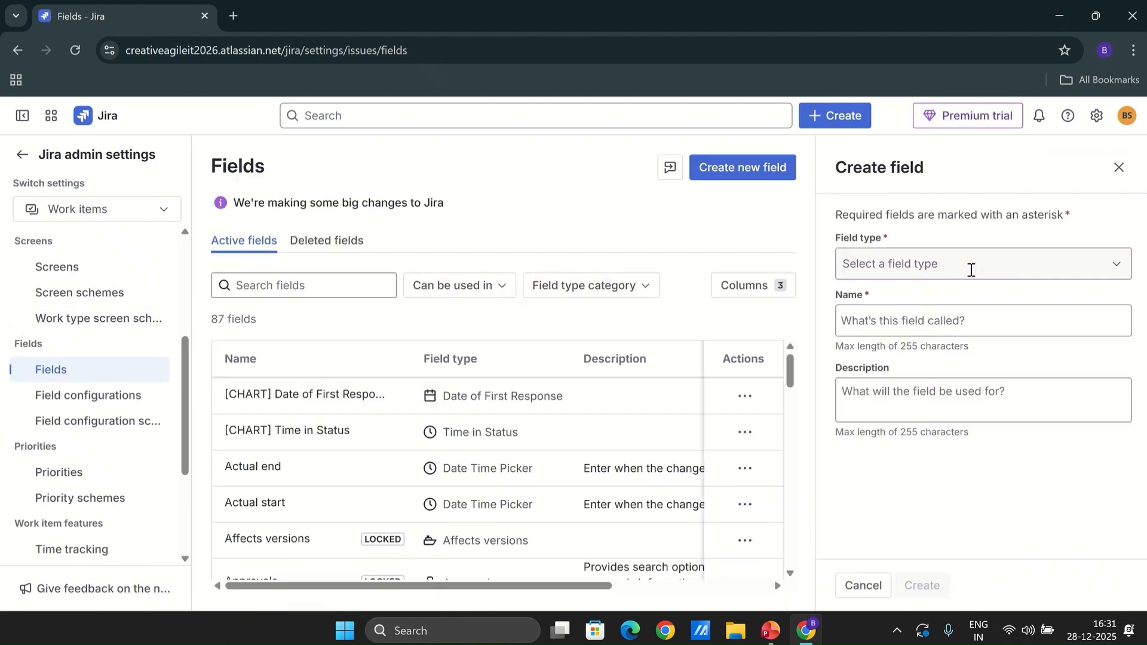
left_click(970, 266)
left_click_drag(1126, 313, 1127, 335)
left_click(894, 342)
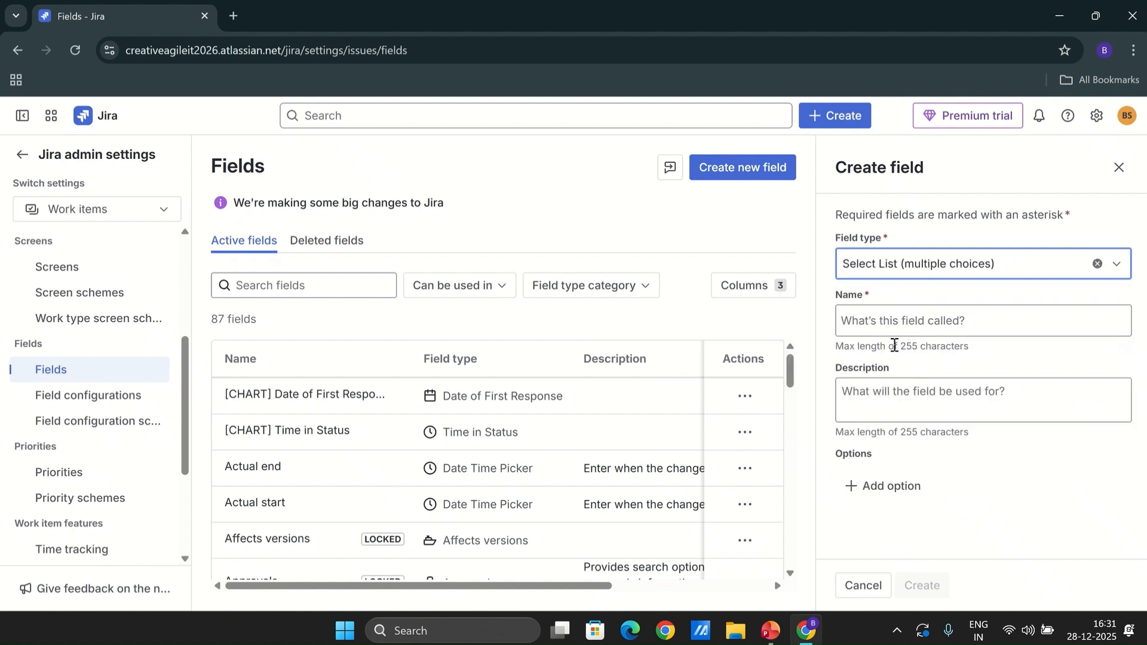
left_click(876, 322)
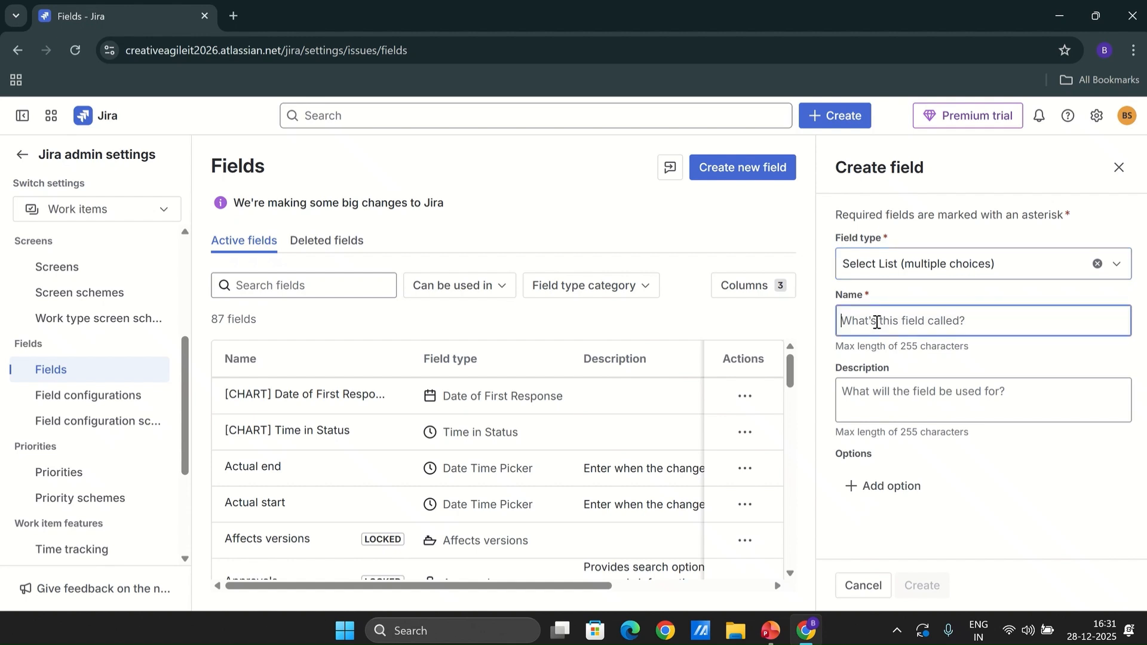
type("Targe")
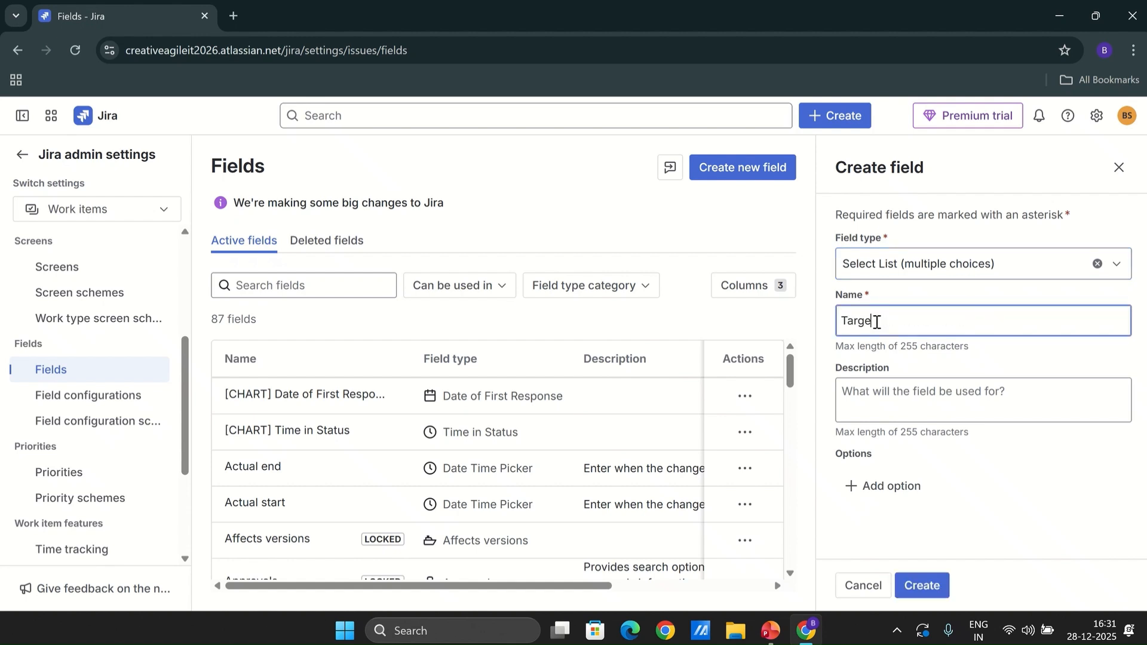
type("t Quarter")
Add the options Q1 2026, Q2 2026, Q3 2026 and Q4 2026 to the Target Quarter field
left_click(896, 491)
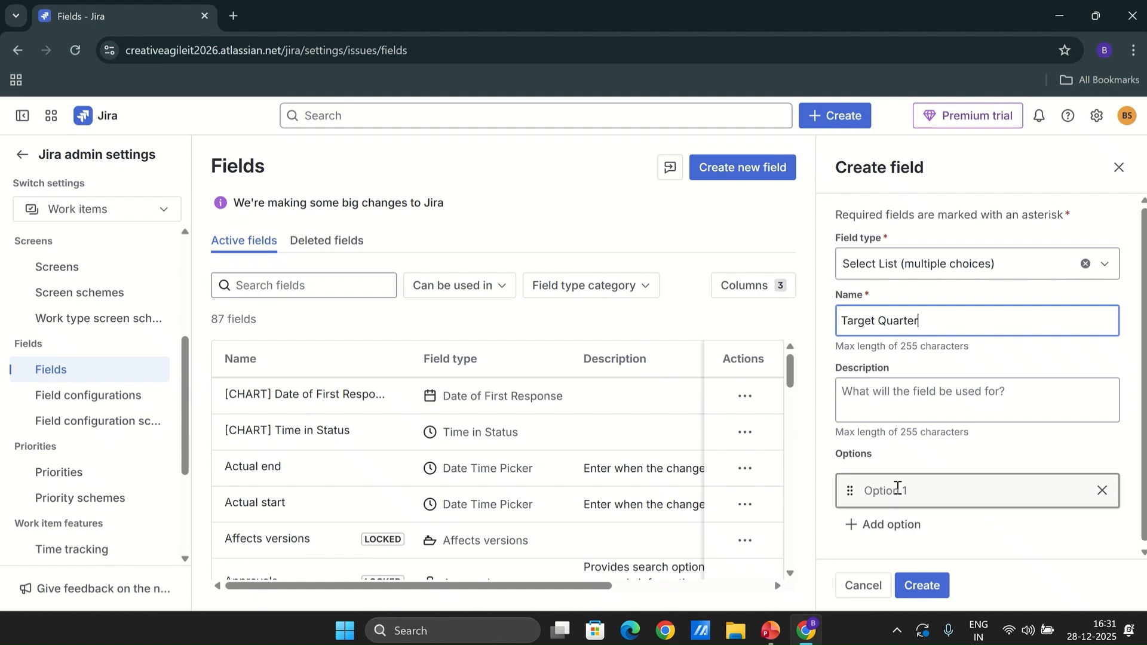
left_click(905, 488)
left_click(965, 532)
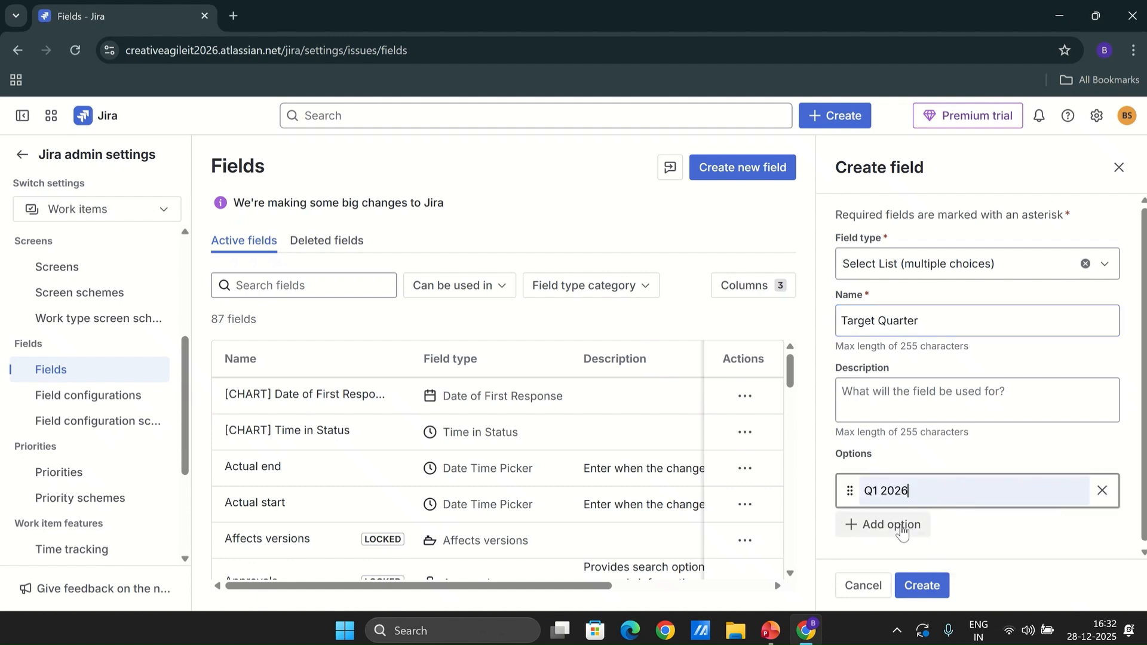
left_click(891, 524)
left_click(940, 530)
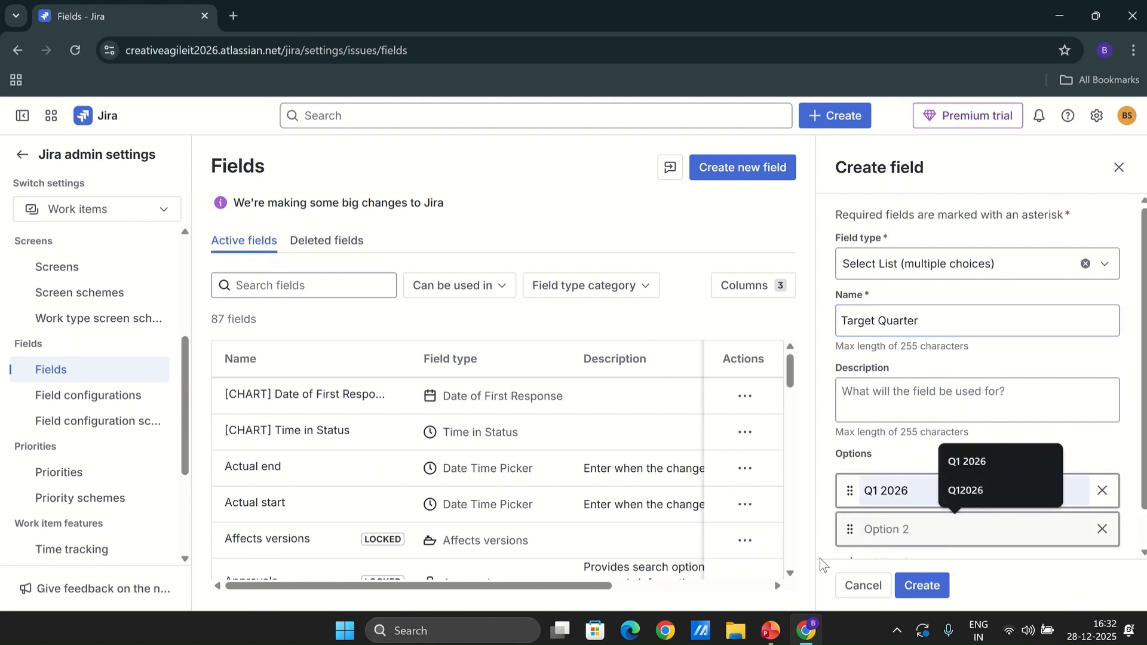
type("Q2 2026")
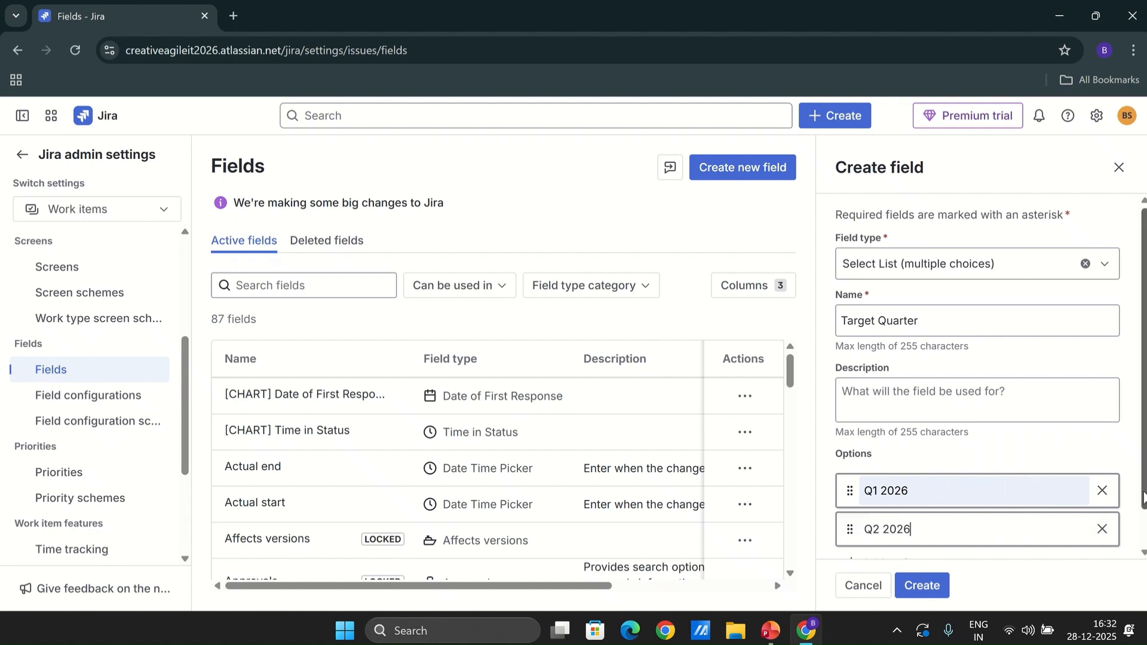
scroll(1037, 545, "down", 1)
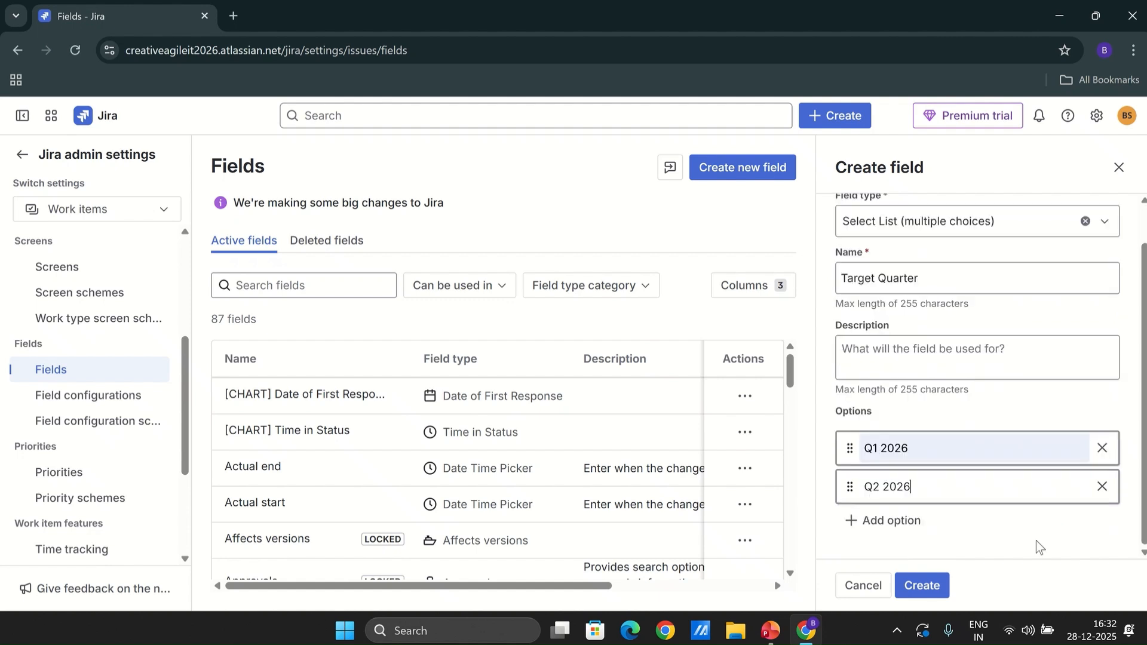
left_click(878, 520)
type("Q3 2026")
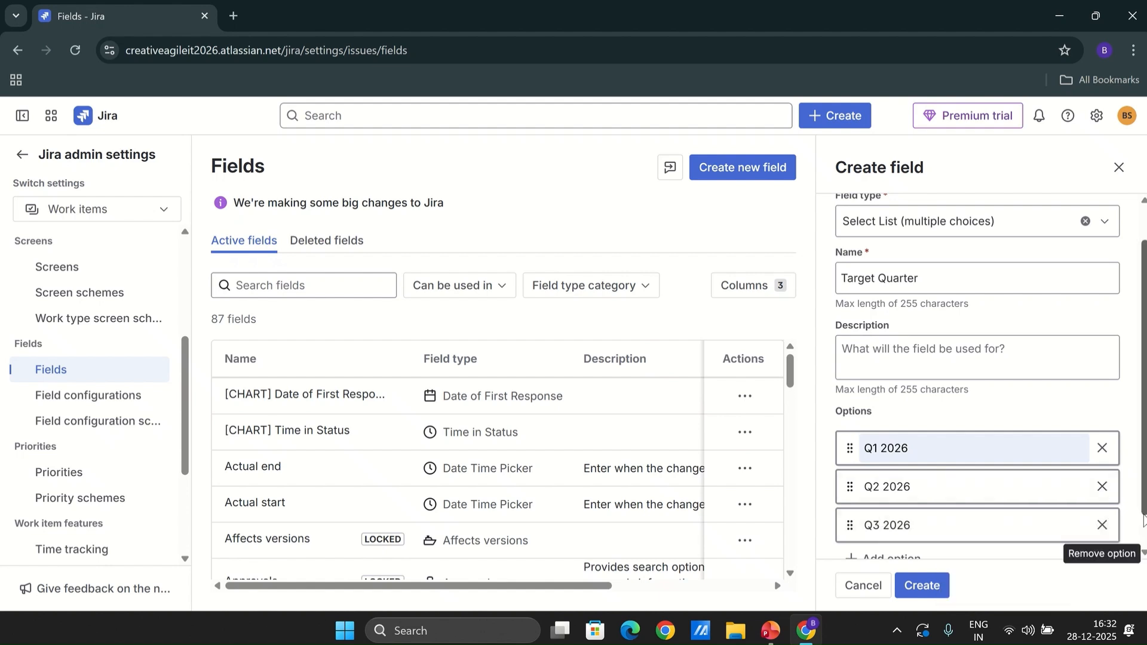
scroll(1142, 520, "down", 1)
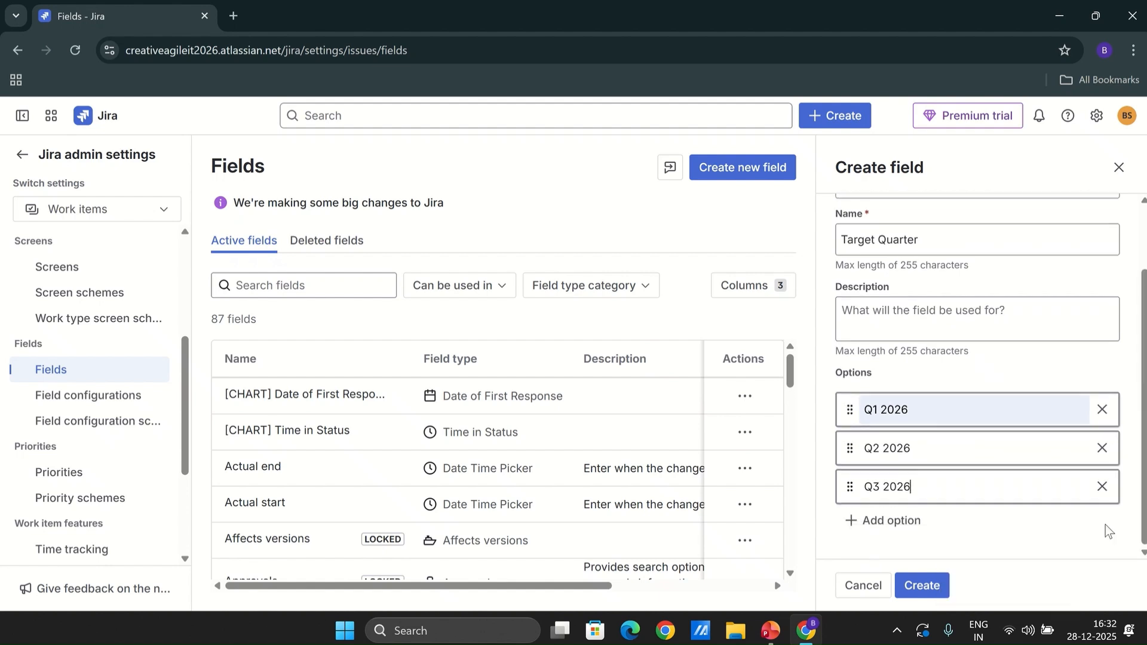
left_click(896, 521)
type("Q4 2026")
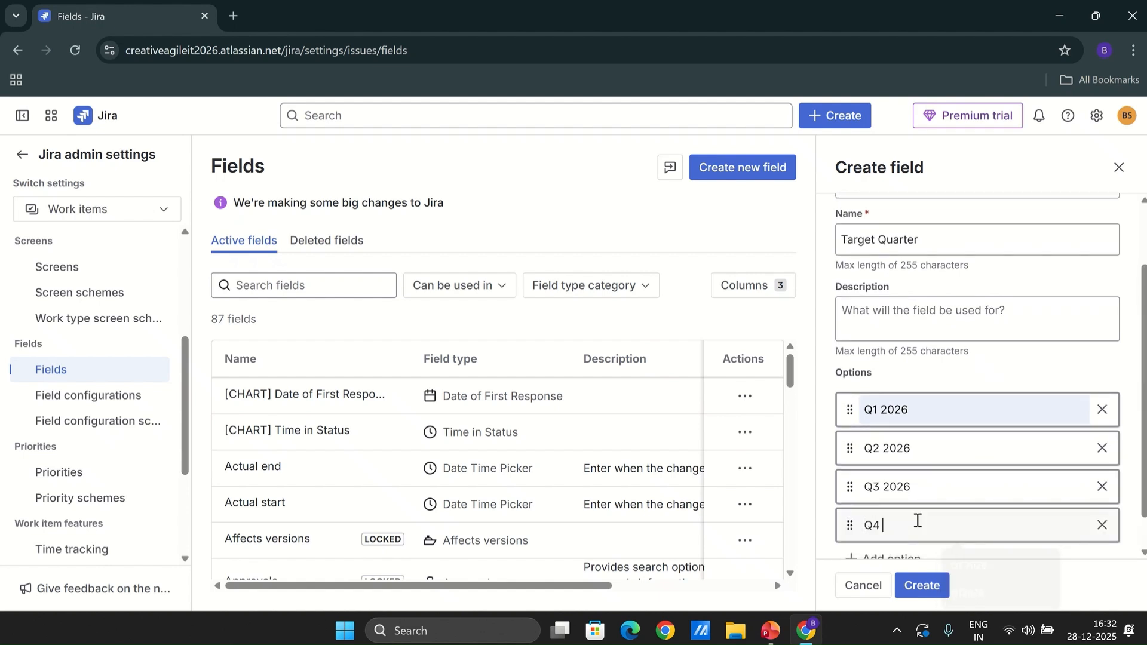
Create the Target Quarter field and dismiss the confirmation notice
left_click(926, 584)
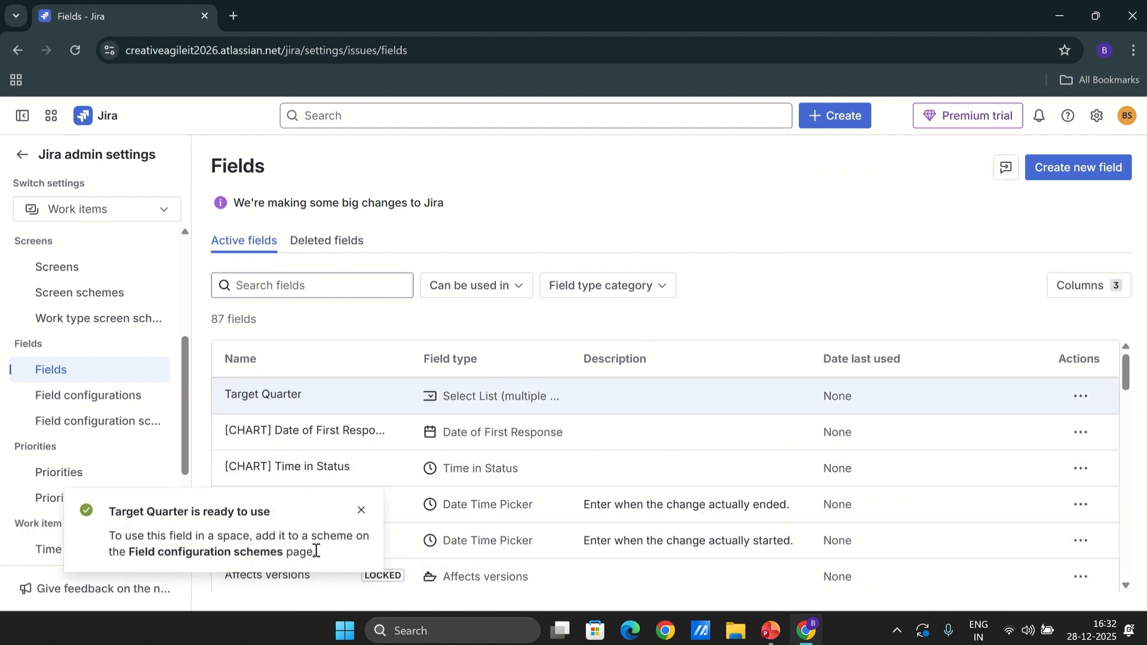
left_click(362, 513)
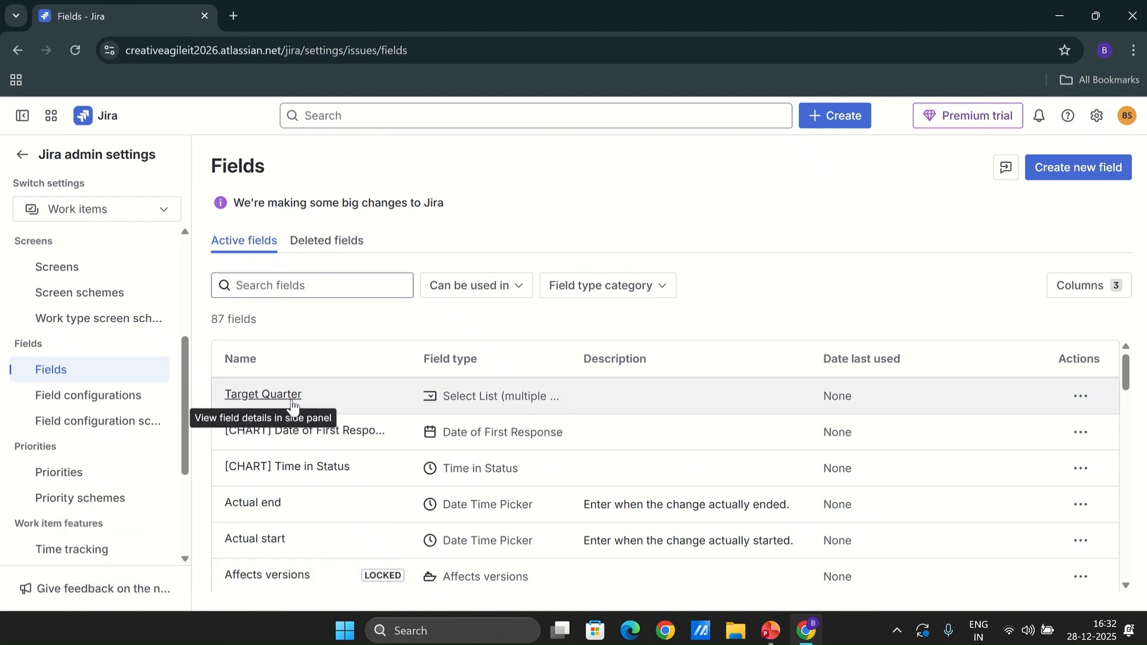
Edit the Target Quarter field's context to apply only to the Epic work type in the JiraForThePO project
left_click(1081, 398)
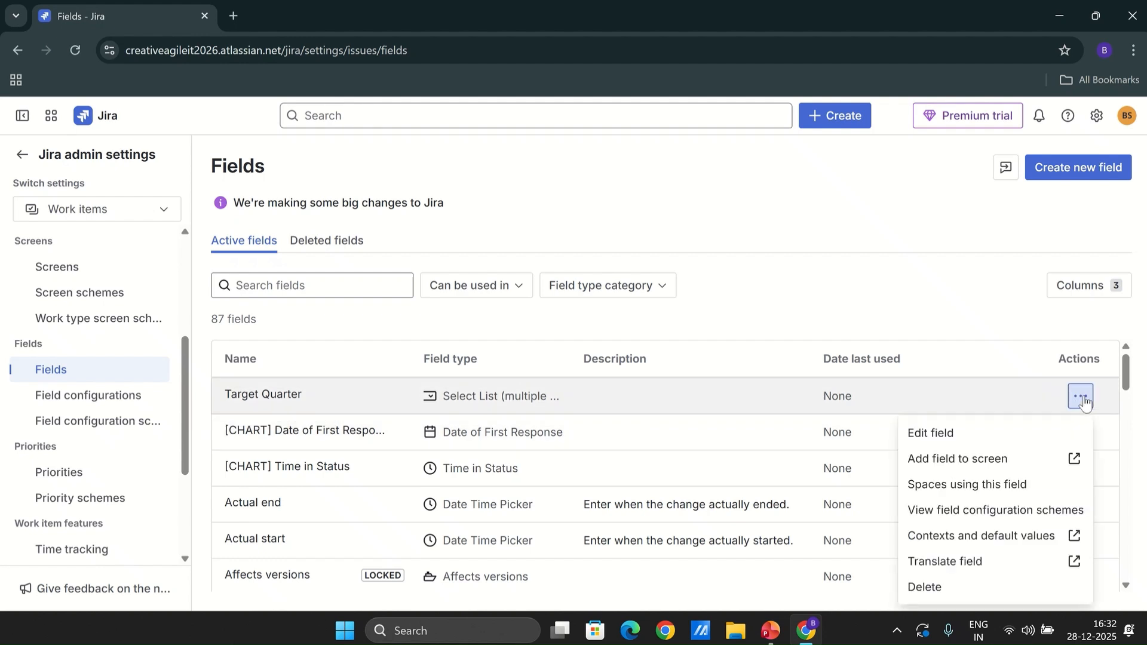
right_click(993, 544)
left_click(910, 329)
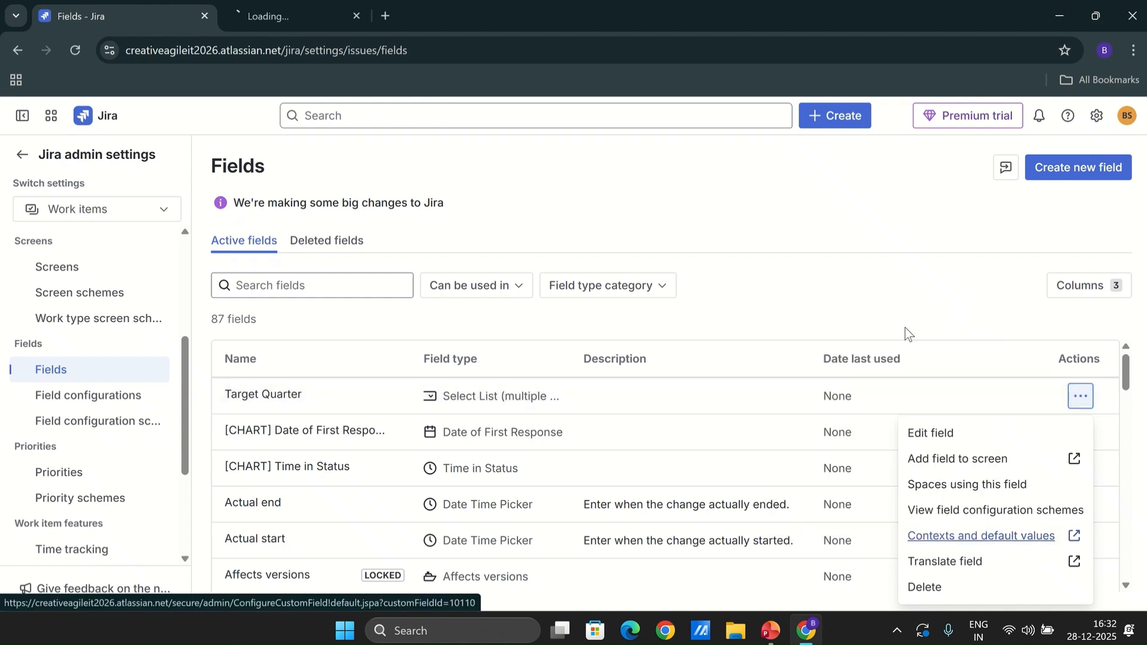
left_click(331, 16)
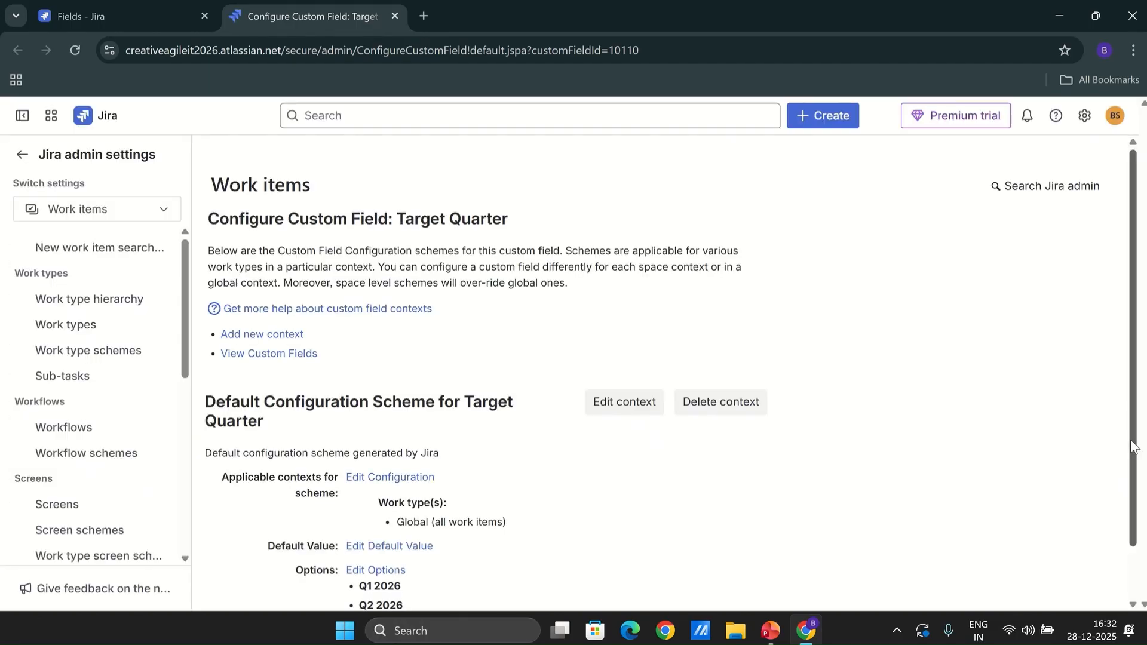
scroll(1133, 445, "down", 1)
left_click(400, 417)
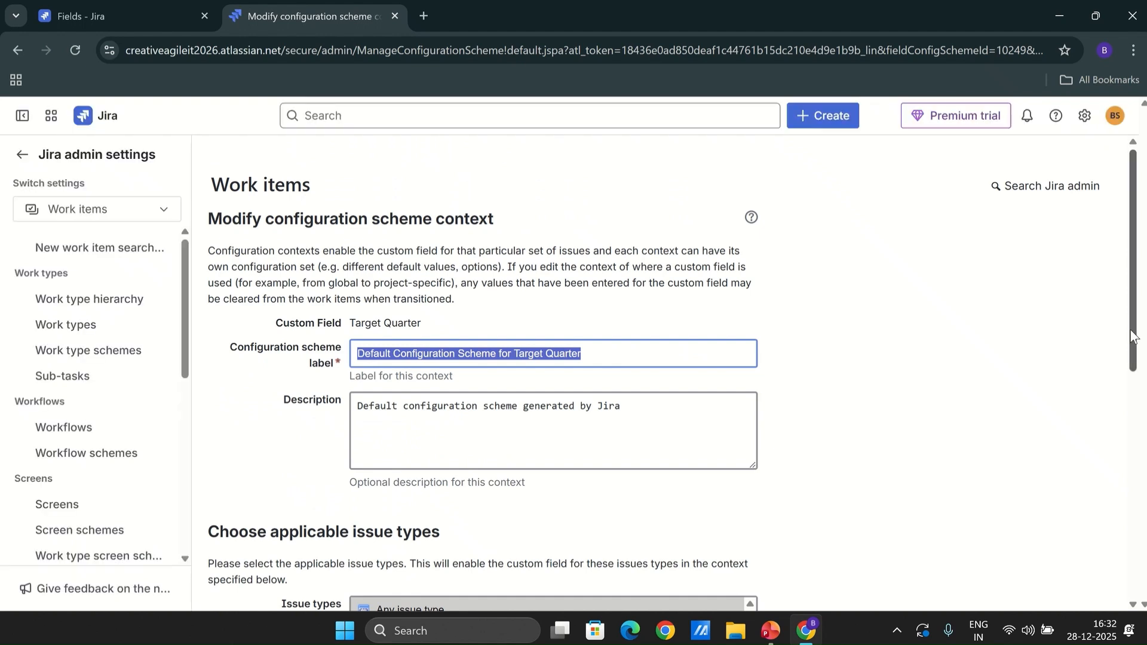
left_click_drag(1132, 336, 1138, 399)
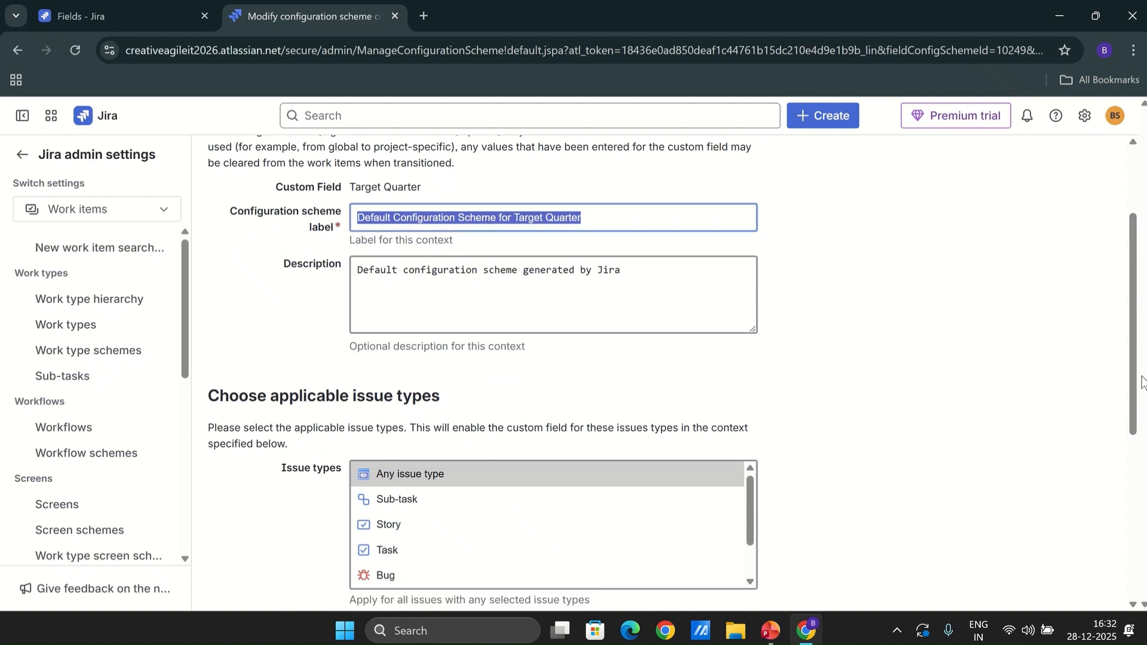
left_click_drag(1133, 399, 1134, 478)
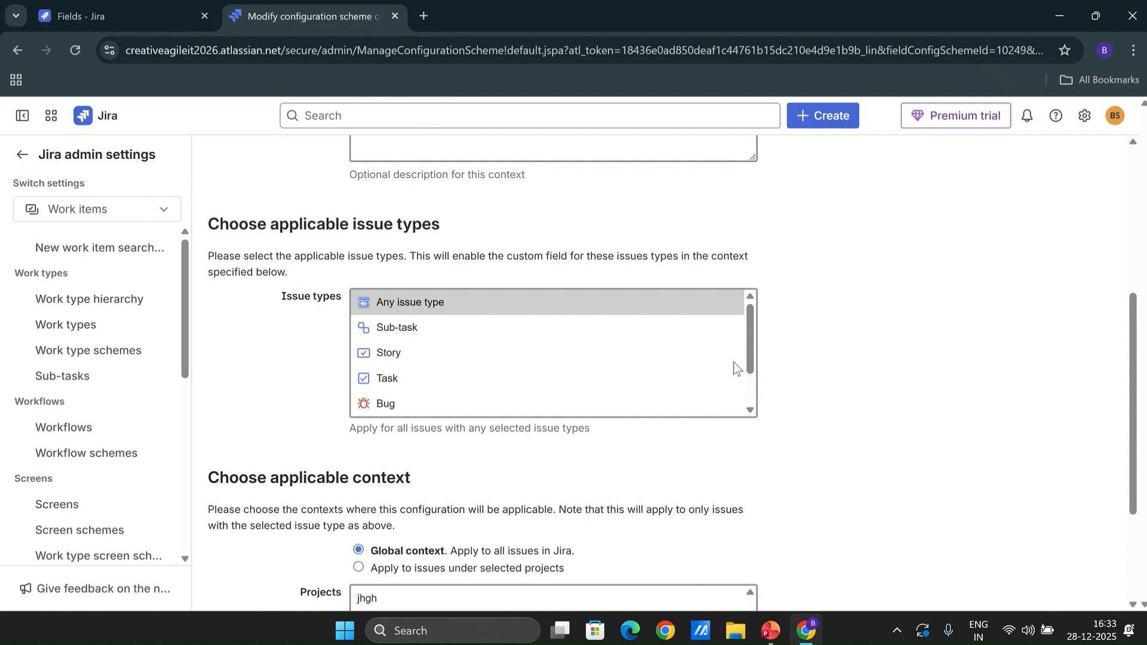
left_click_drag(747, 353, 747, 385)
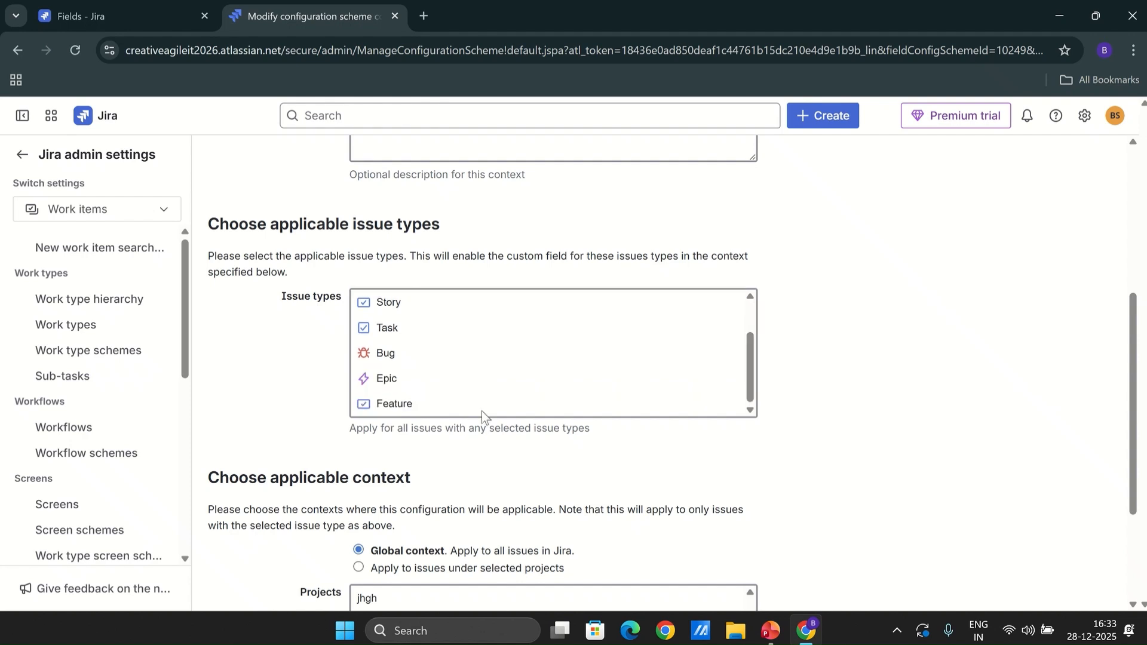
left_click(389, 380)
scroll(294, 375, "down", 3)
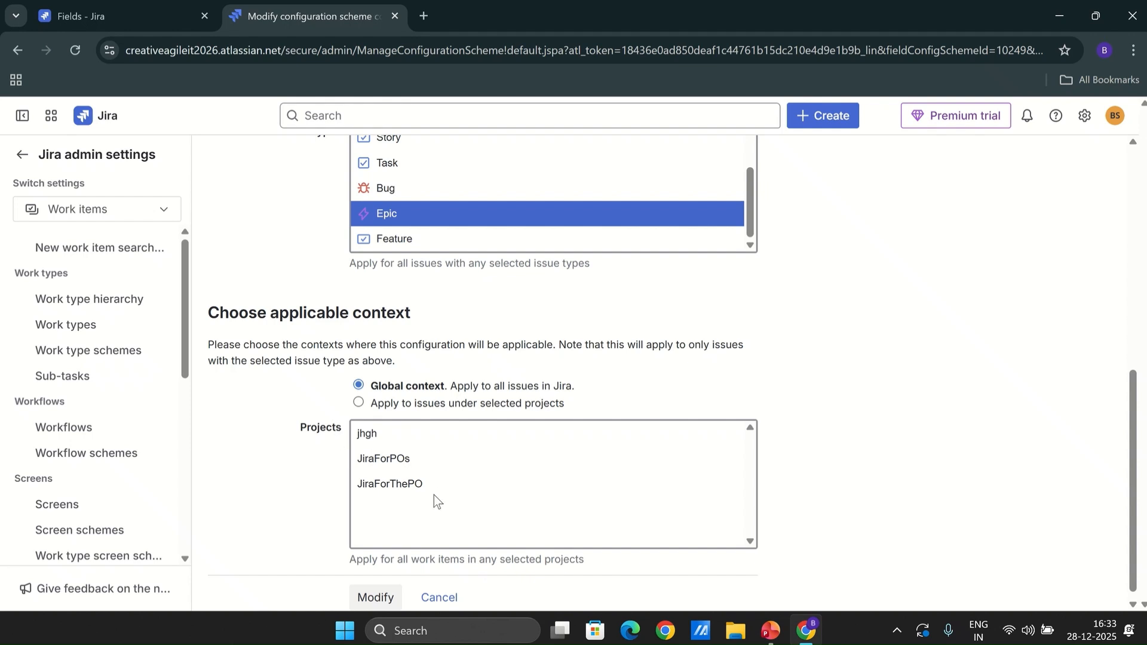
left_click(411, 485)
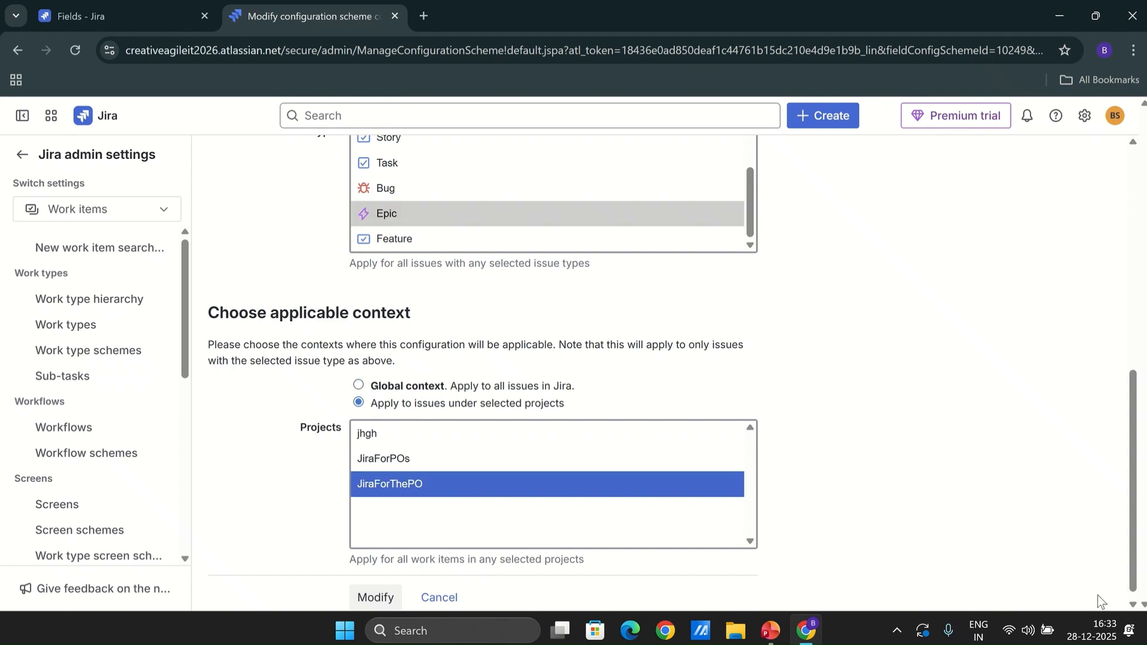
left_click(377, 598)
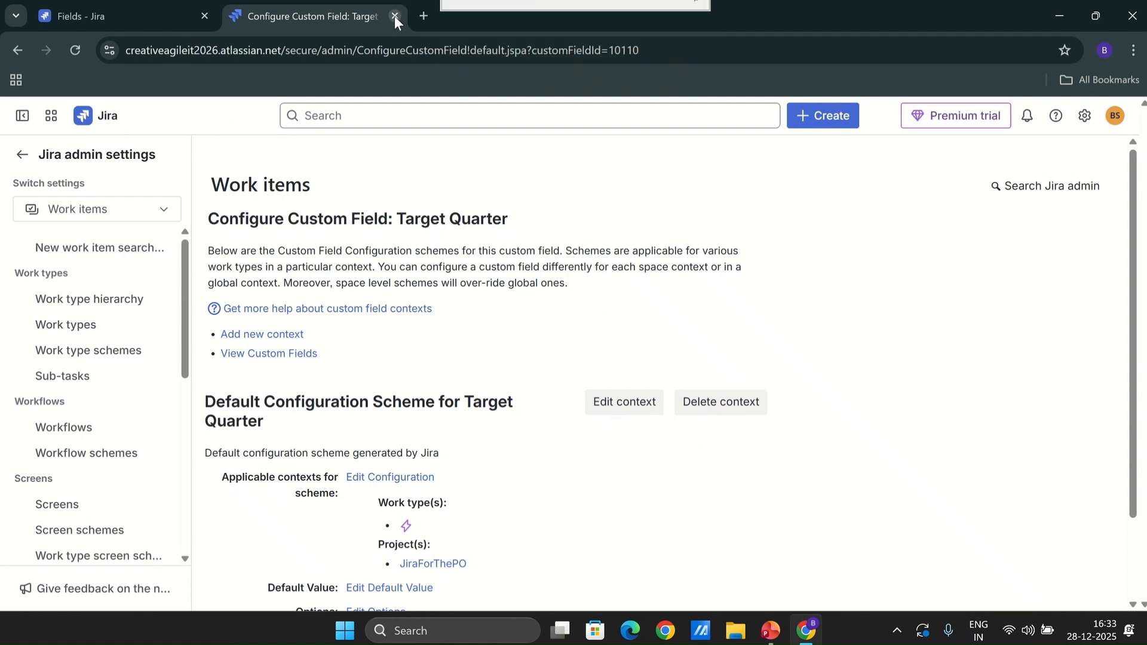
Open the screen association for Target Quarter and tick the JRFRTHP: Scrum Default Issue Screen
left_click(394, 15)
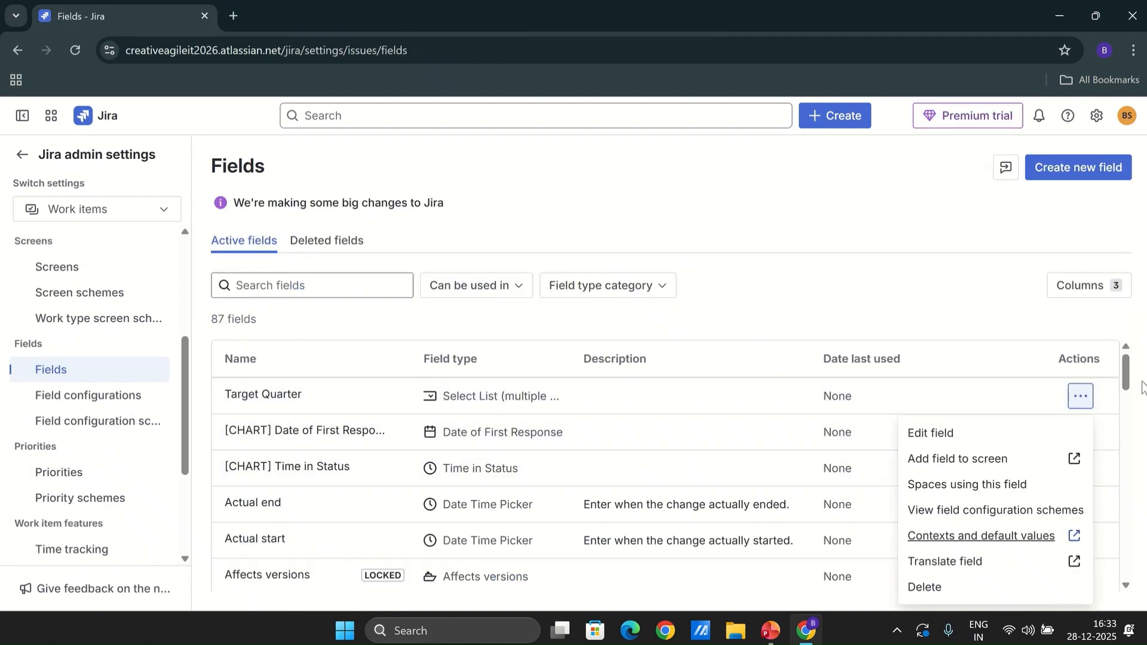
left_click(1081, 401)
left_click(1083, 405)
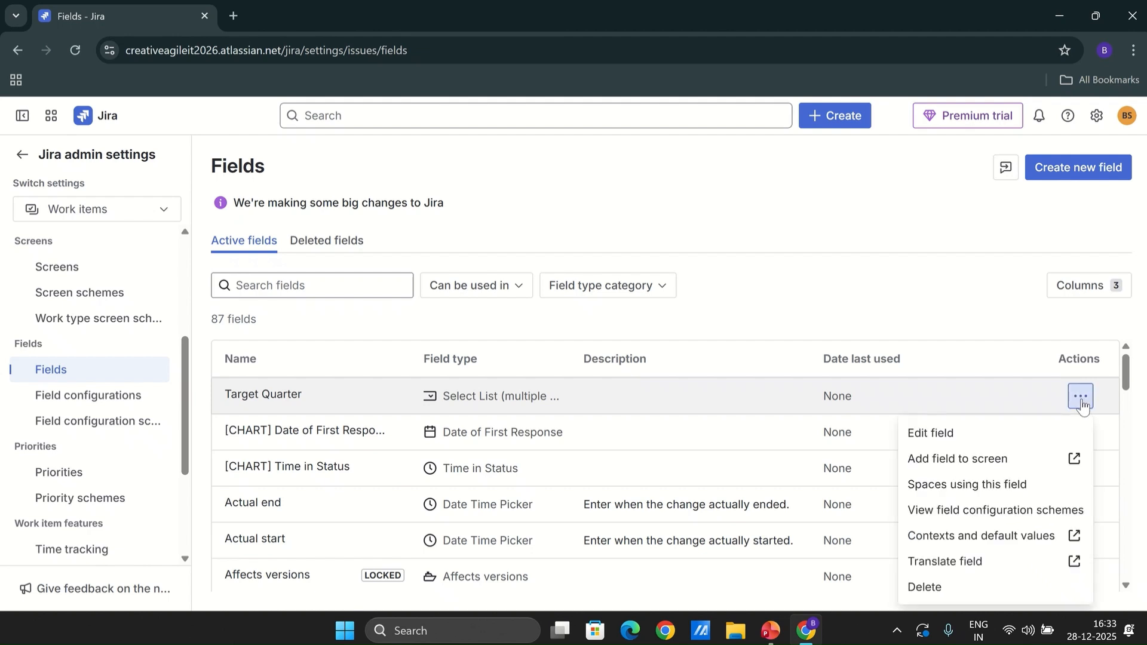
left_click(964, 465)
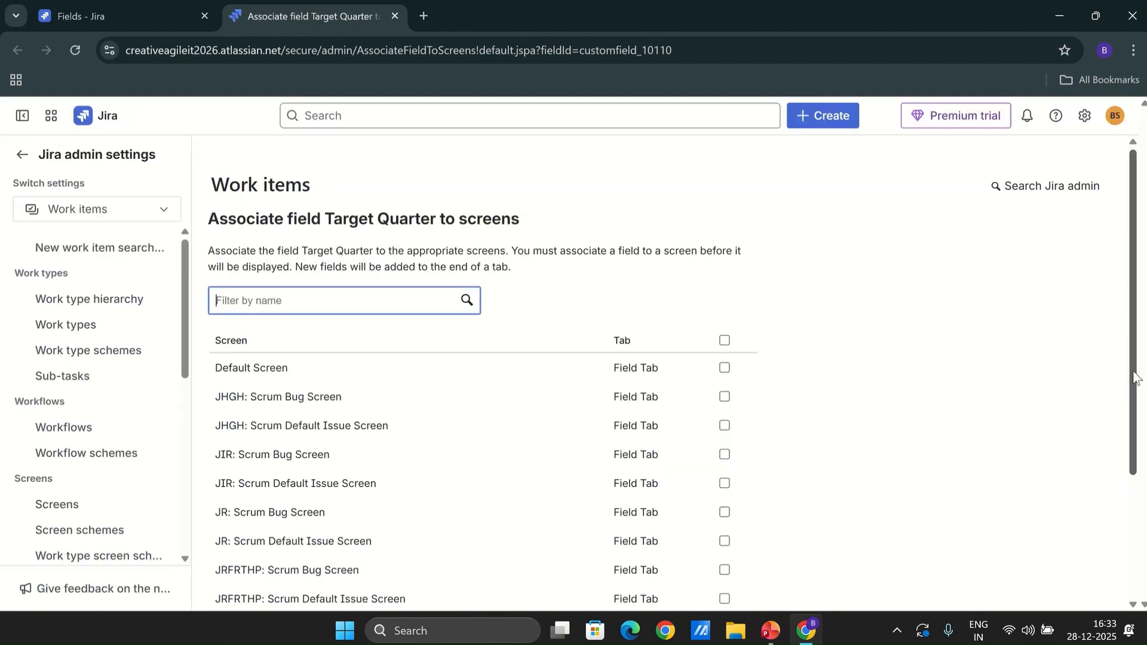
left_click_drag(1136, 378, 1127, 485)
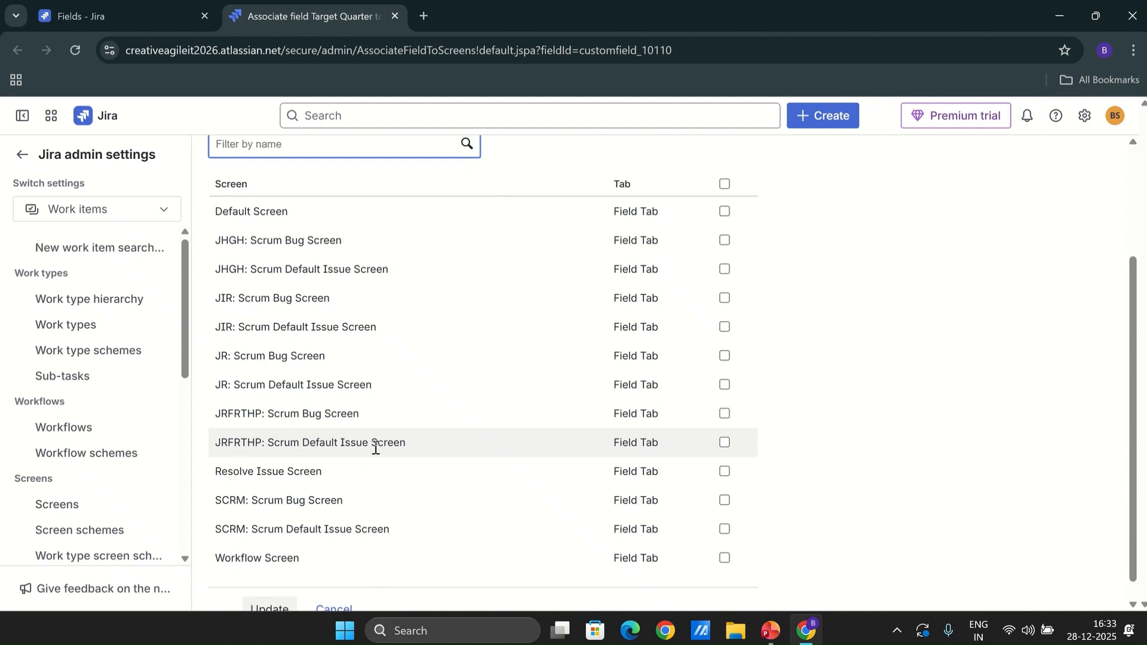
left_click(724, 443)
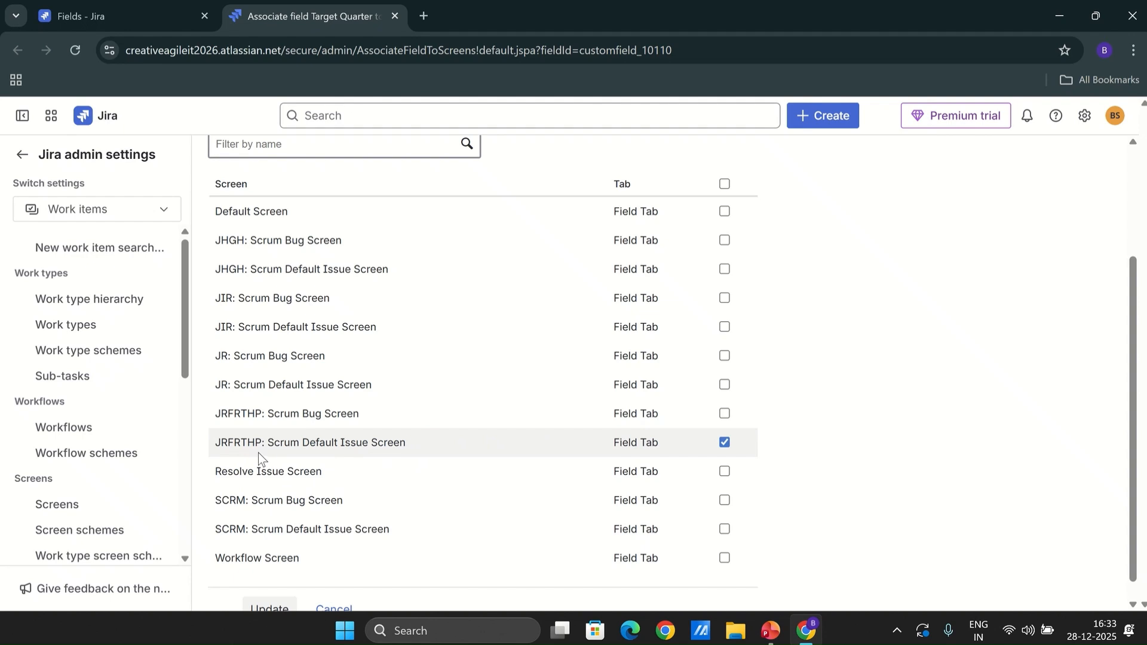
Open the JiraForThePO board in a new tab to check it
left_click(128, 23)
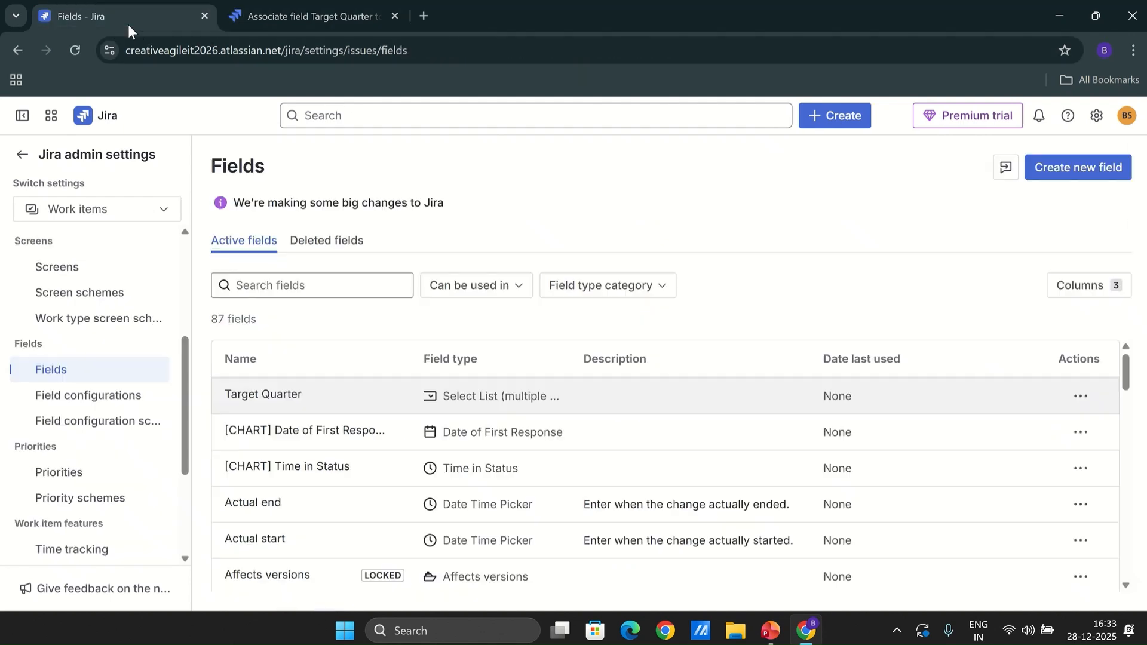
right_click(109, 113)
left_click(199, 125)
left_click(511, 17)
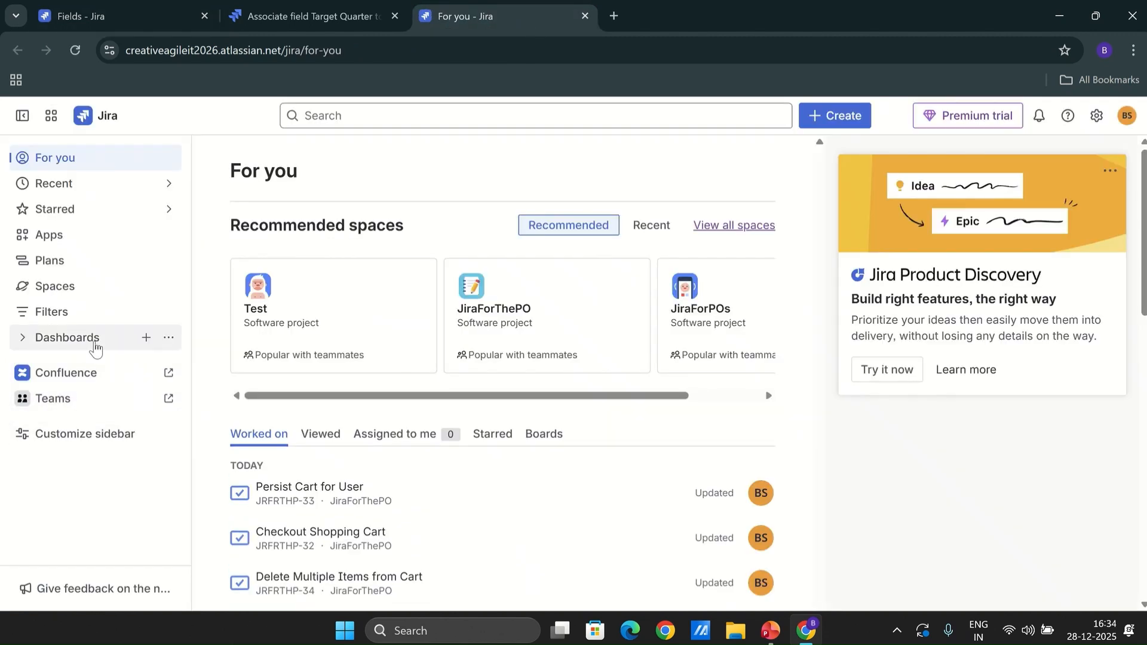
left_click(25, 289)
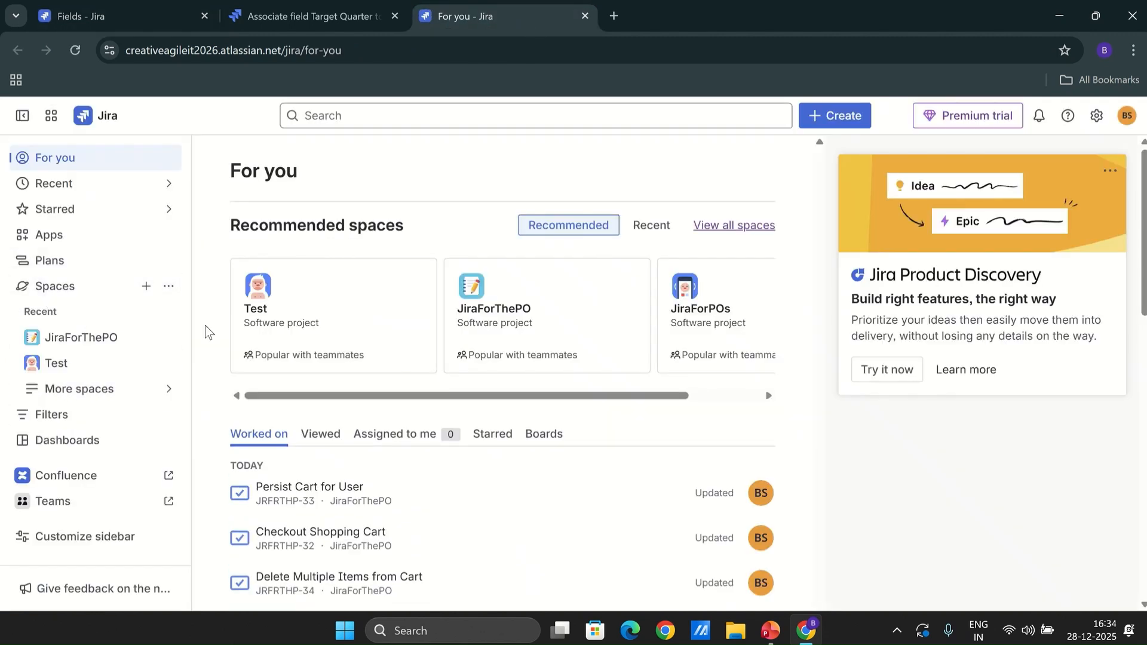
left_click(87, 346)
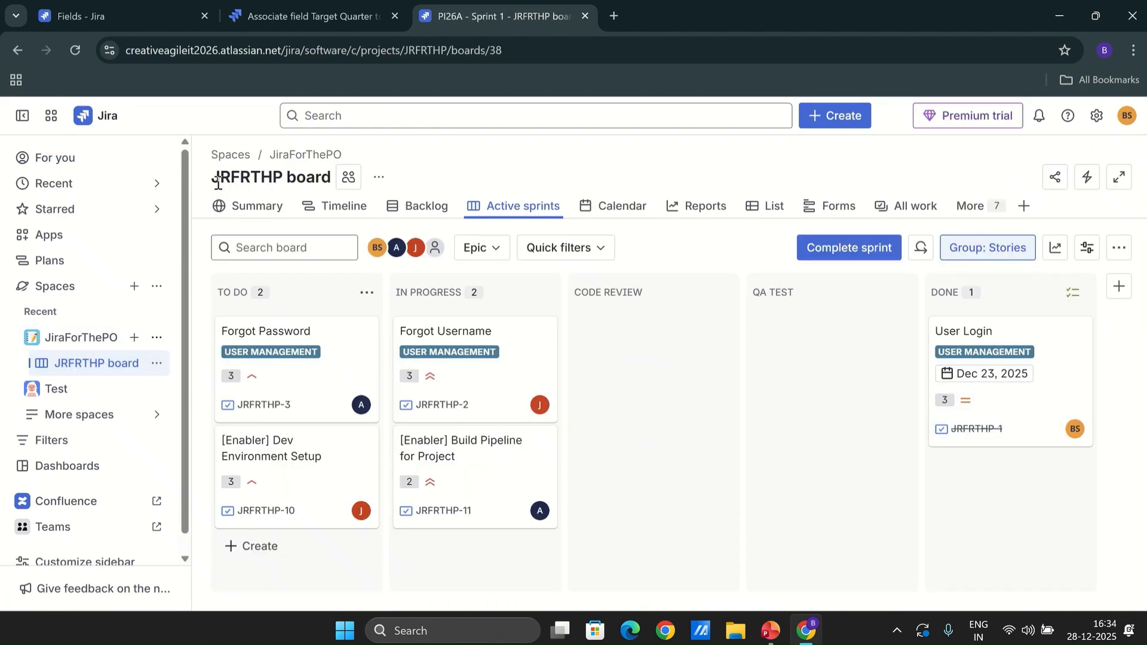
left_click(116, 11)
Save associating Target Quarter with the JRFRTHP: Scrum Default Issue Screen
left_click(264, 18)
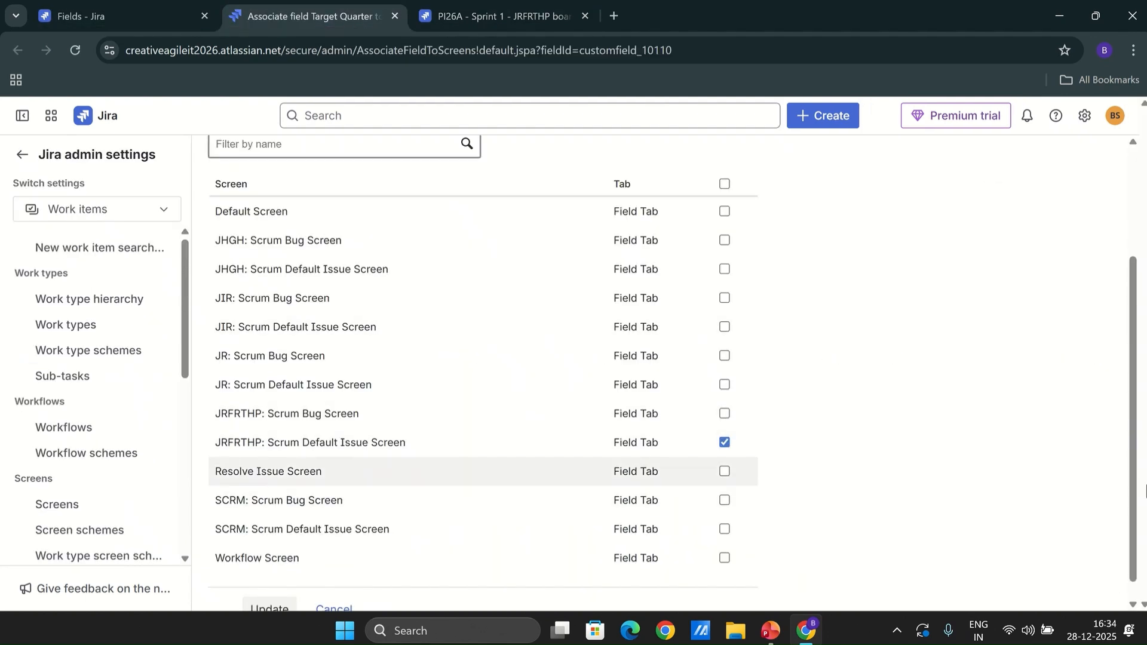
scroll(1135, 526, "down", 1)
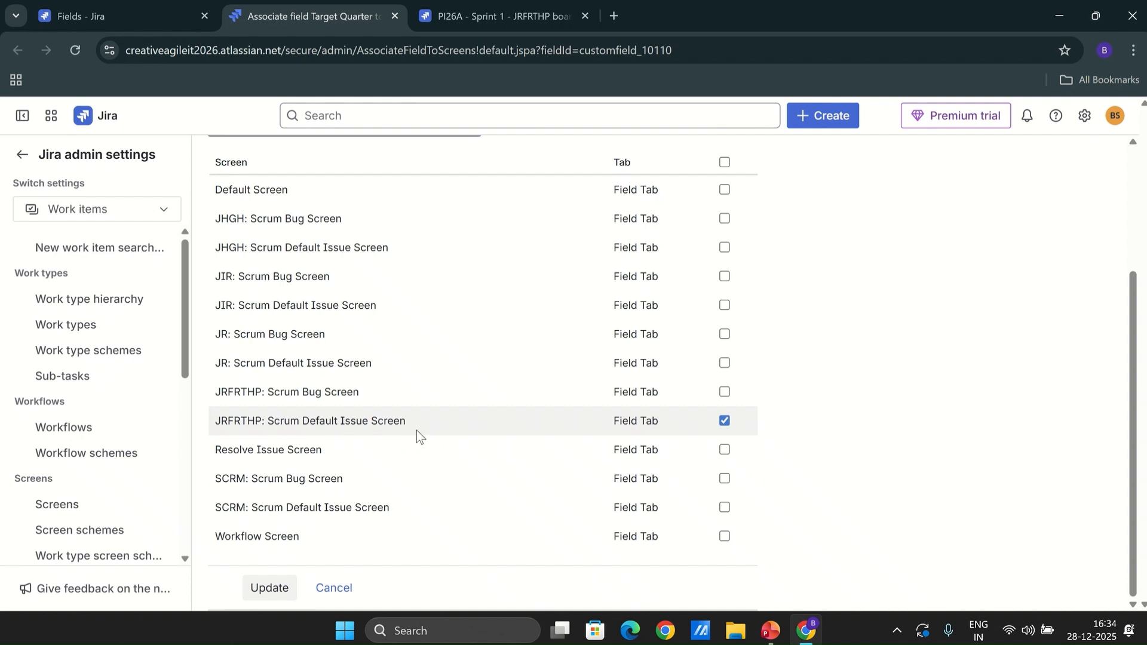
left_click(270, 588)
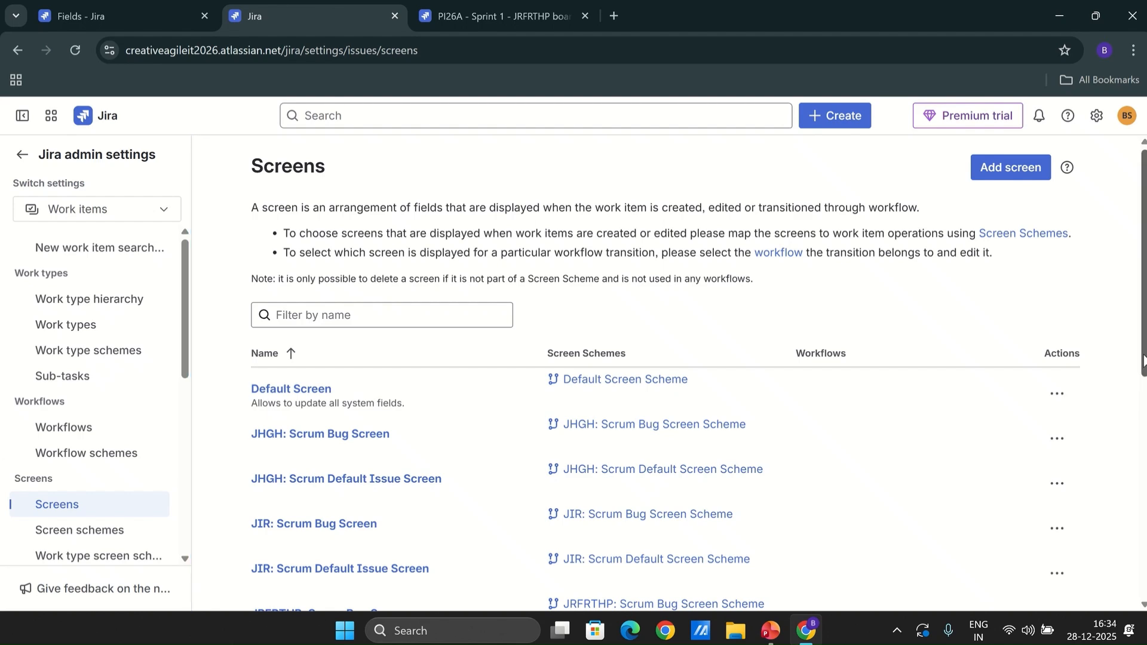
left_click_drag(1143, 361, 1143, 415)
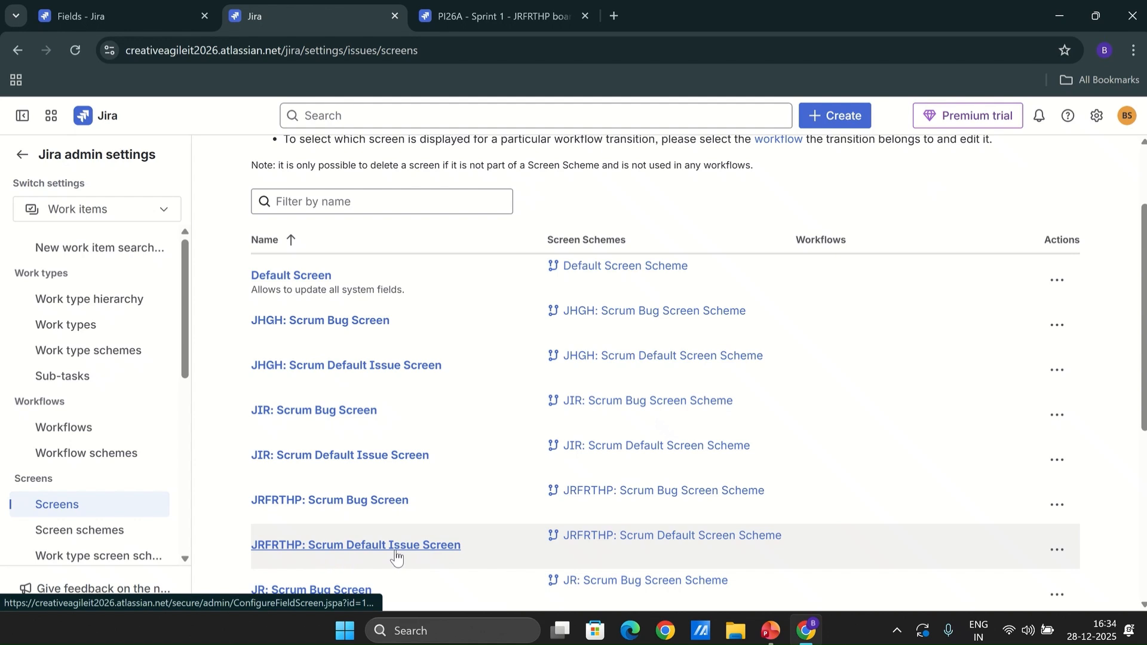
left_click(1058, 551)
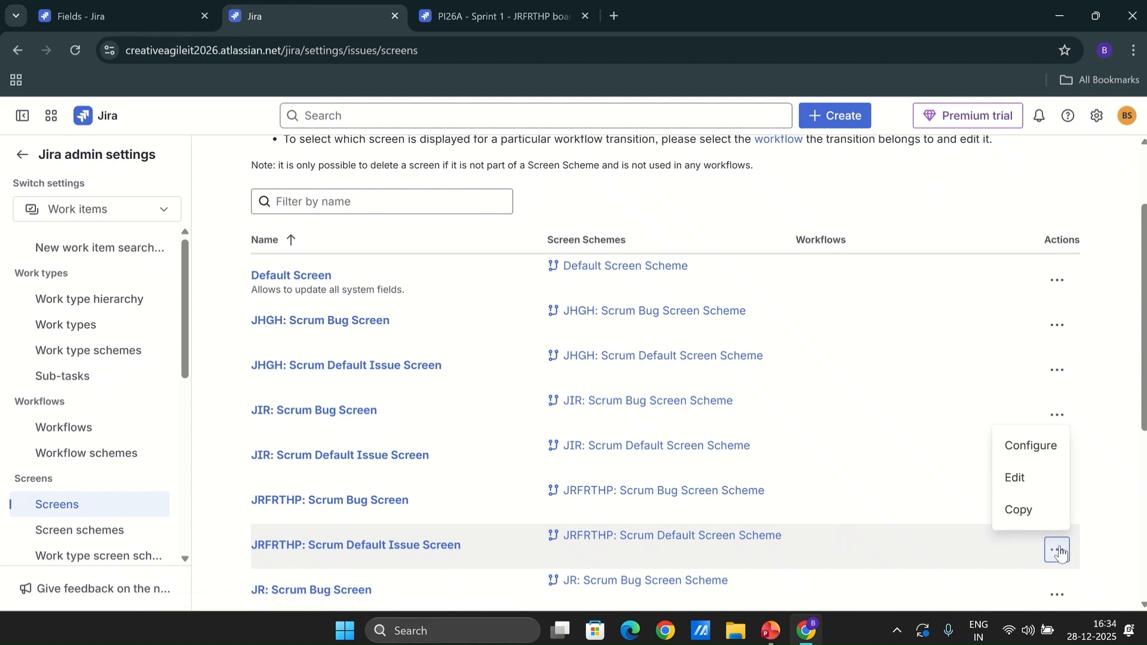
left_click(1016, 478)
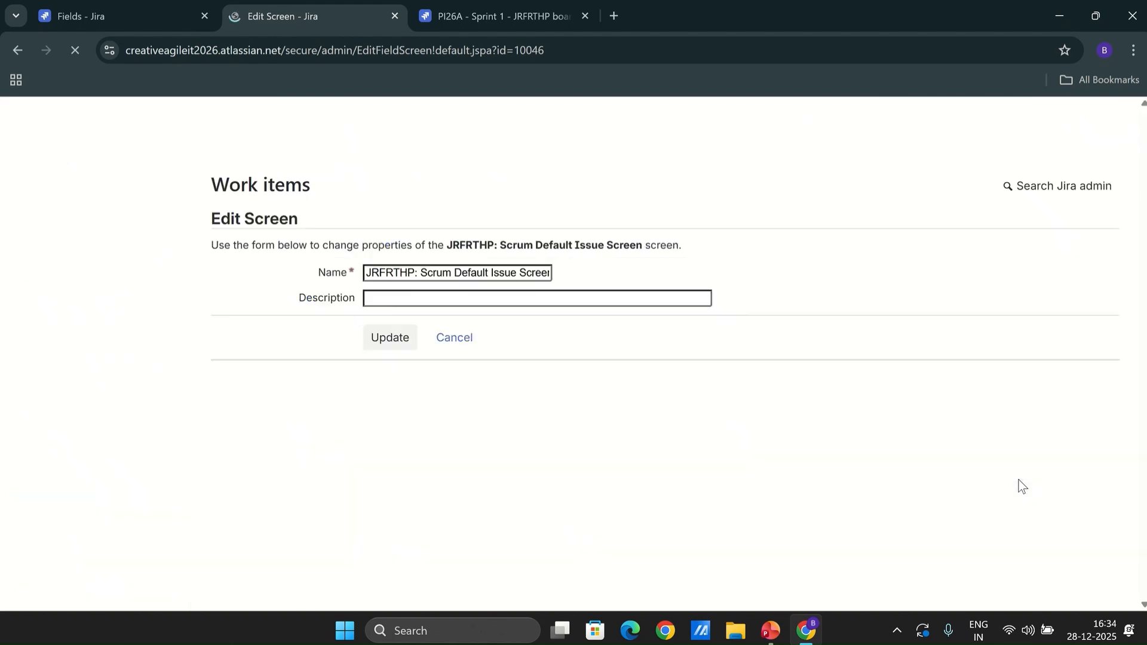
left_click(454, 338)
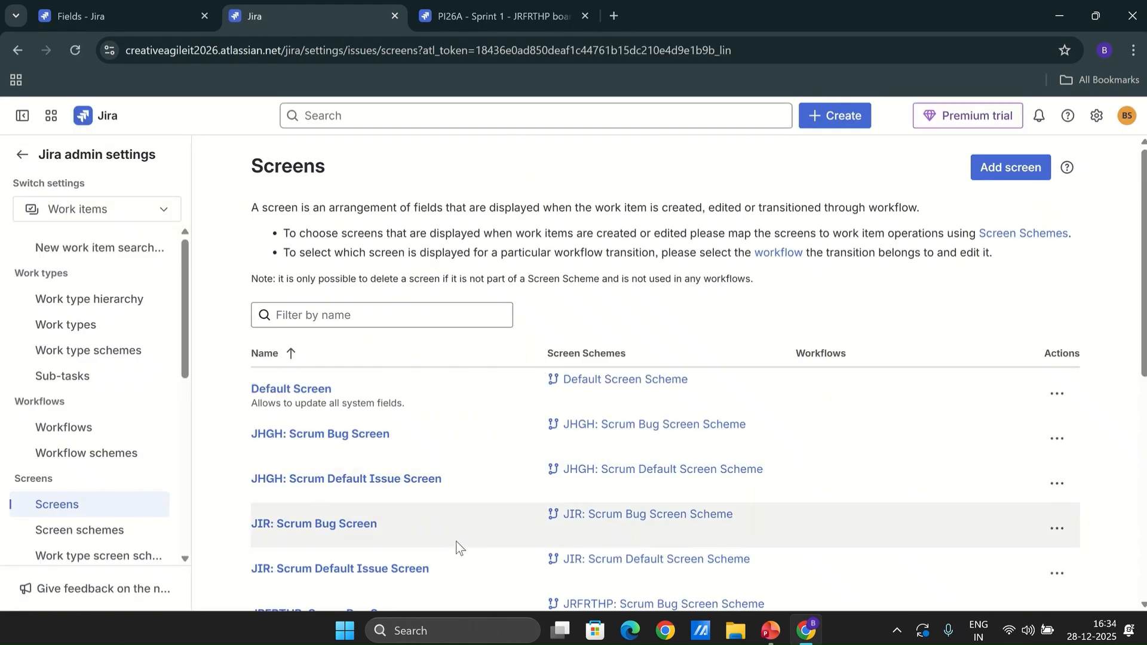
Configure the JRFRTHP: Scrum Default Issue Screen, moving Target Quarter to just below Priority
left_click(1144, 508)
left_click_drag(1144, 505, 1140, 430)
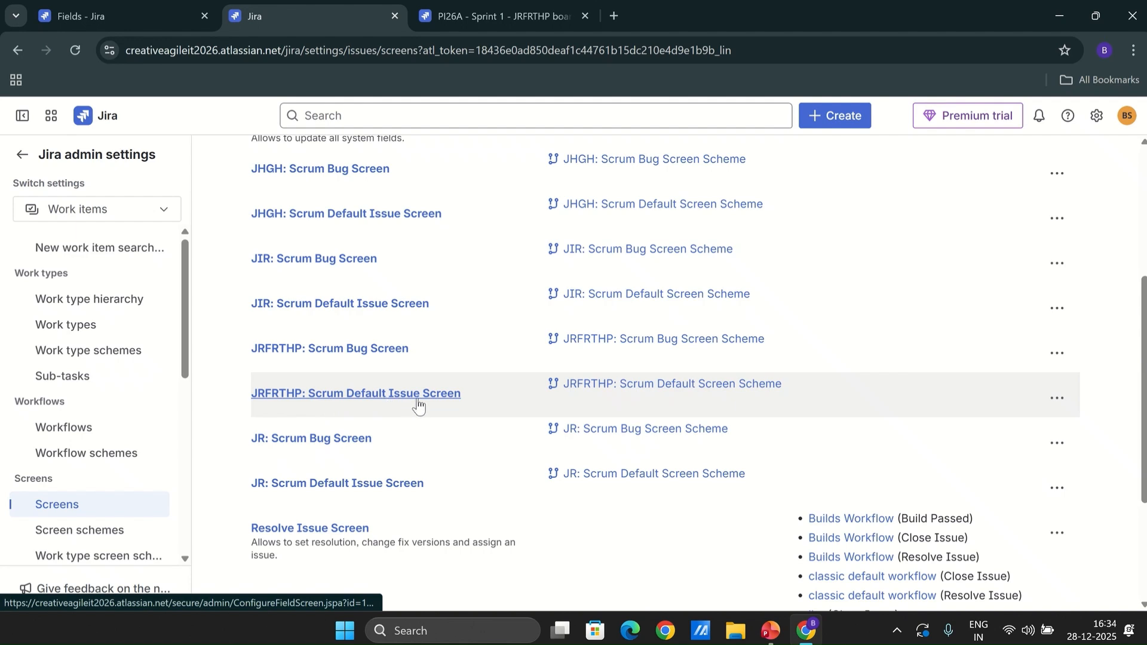
left_click(1056, 401)
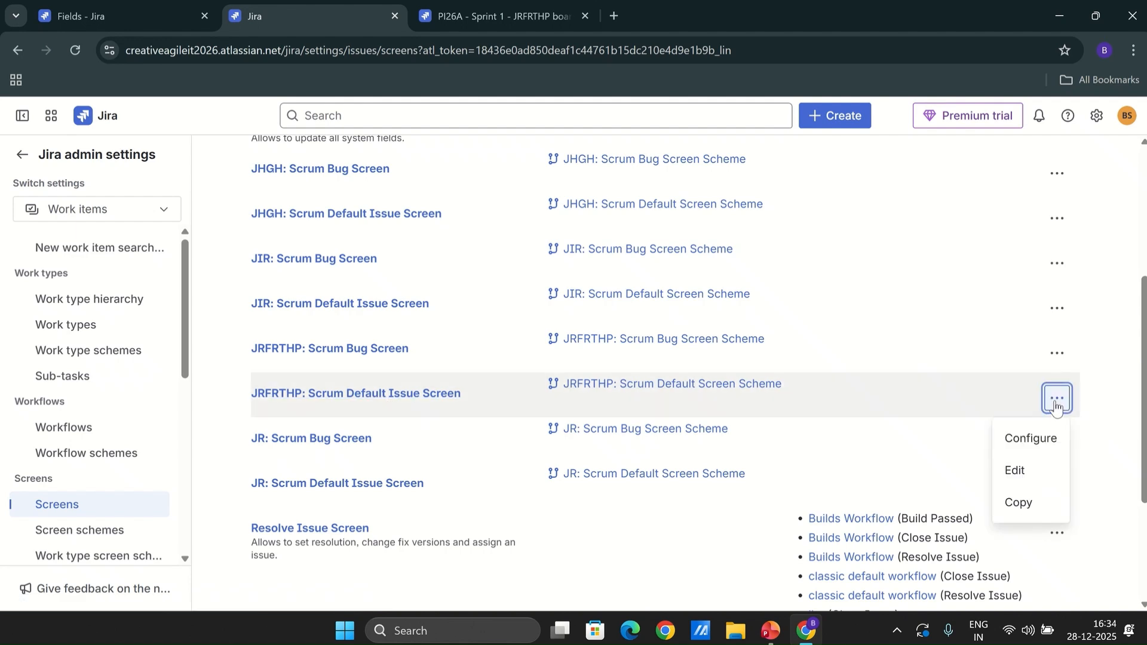
left_click(1033, 438)
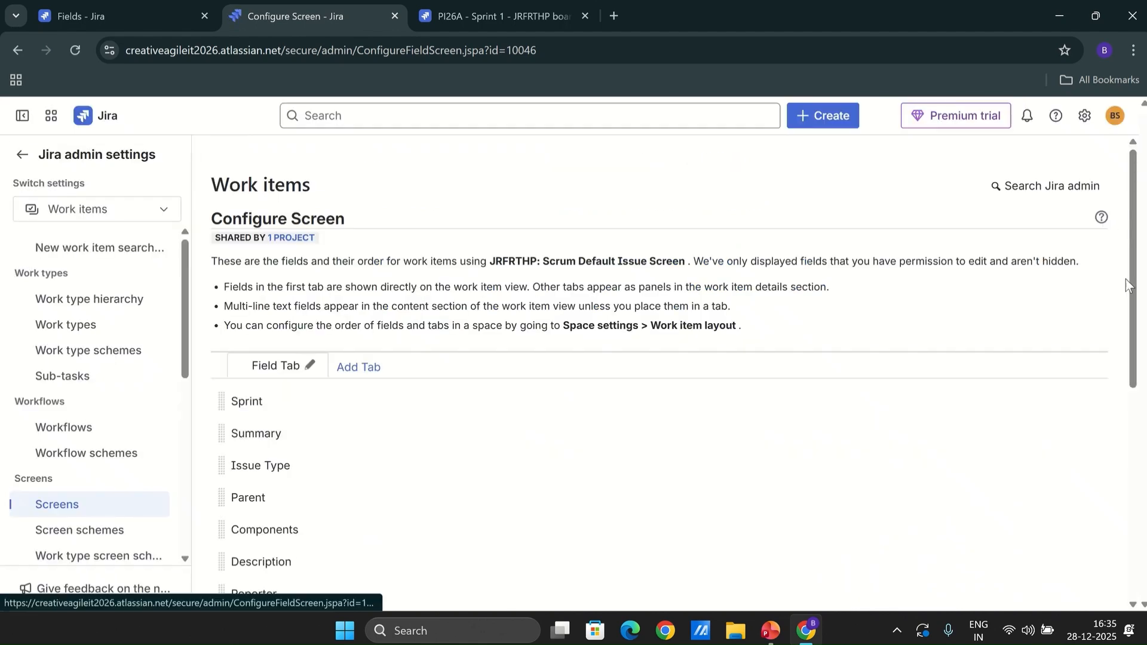
left_click_drag(1134, 334, 1135, 550)
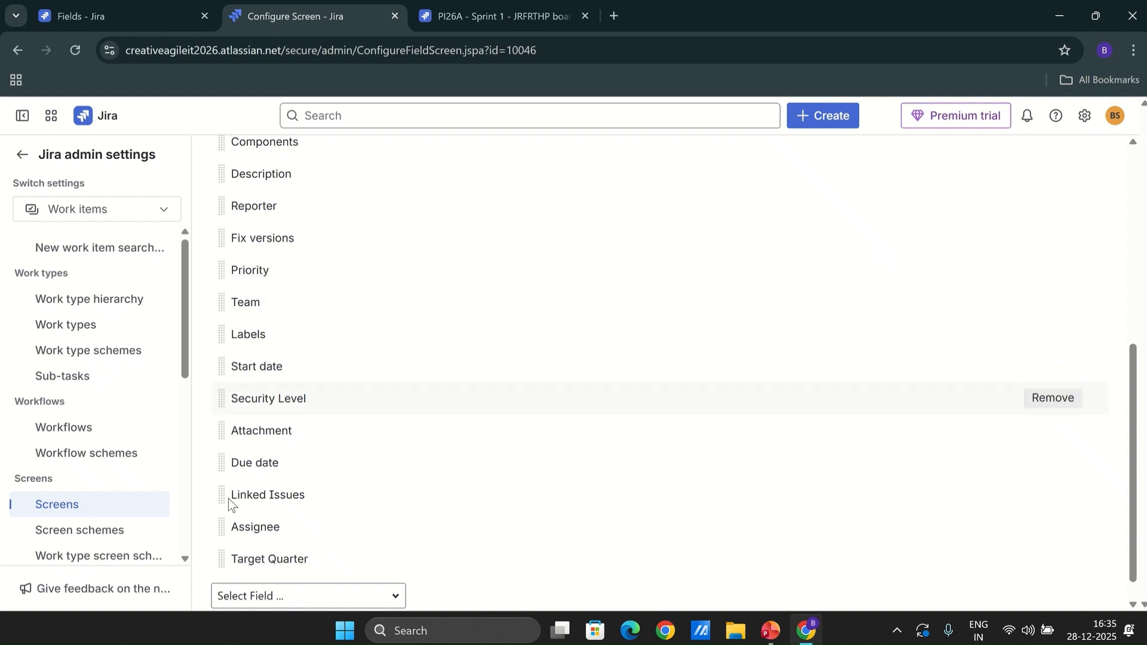
left_click_drag(221, 559, 217, 291)
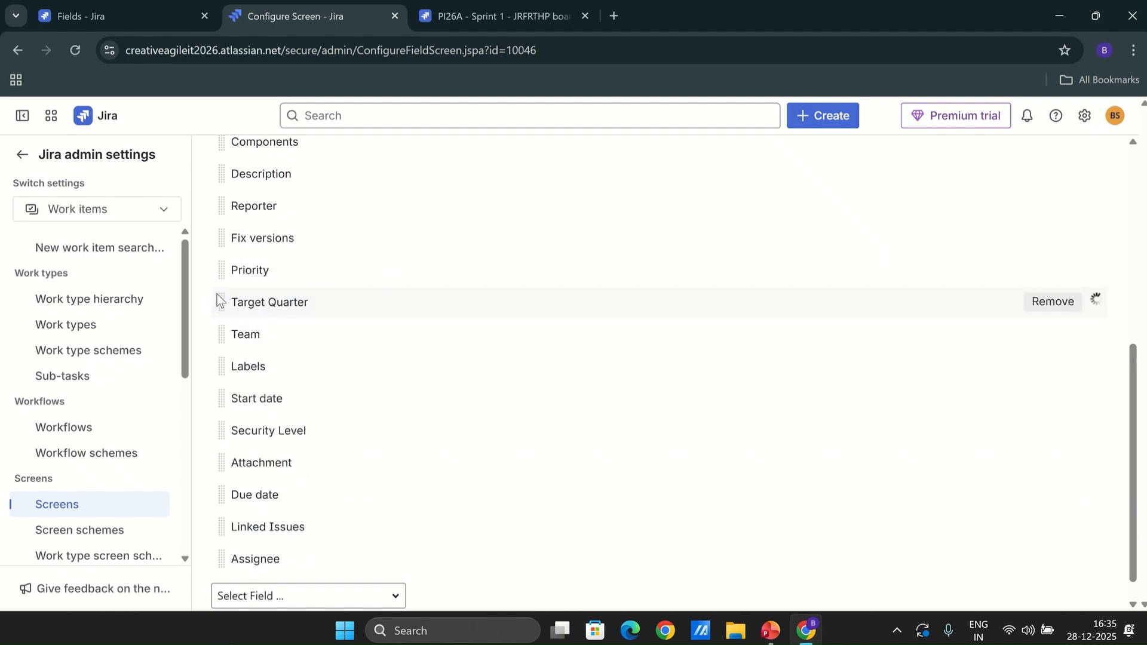
Open the Screen Schemes admin page
left_click_drag(1134, 490, 1124, 281)
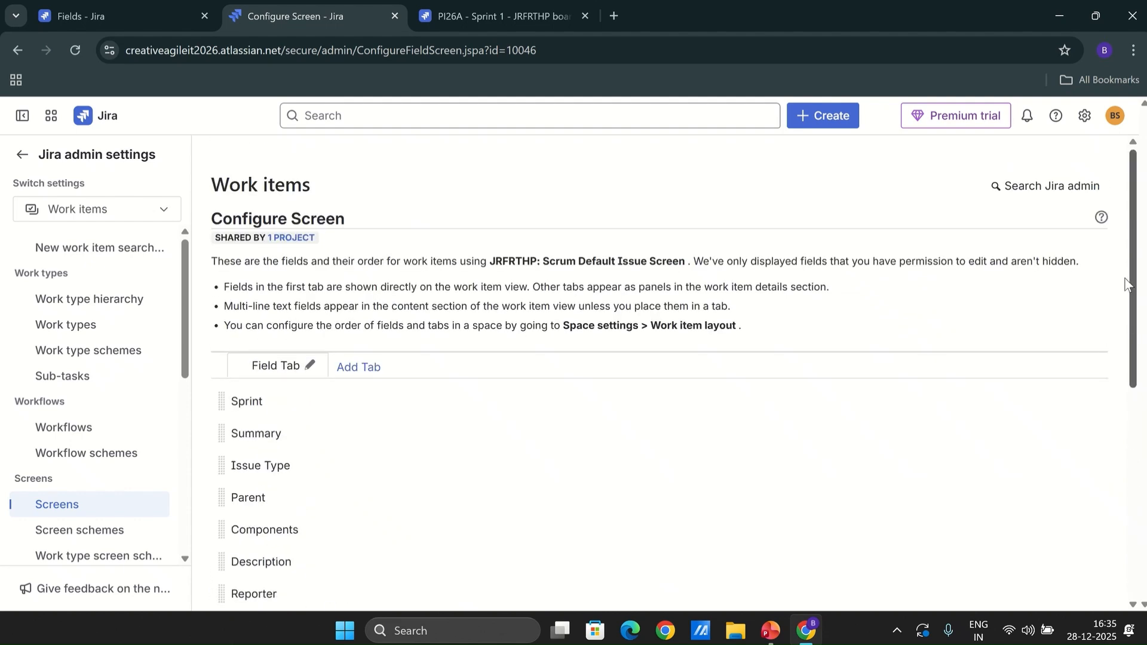
left_click_drag(1134, 320, 1139, 559)
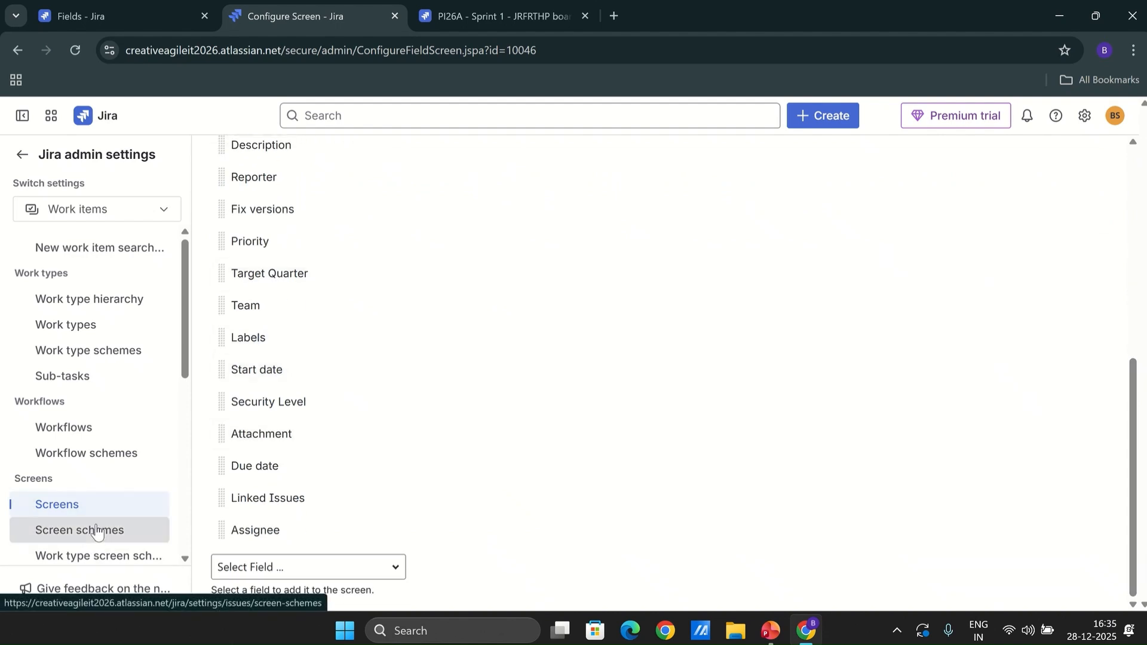
left_click(73, 530)
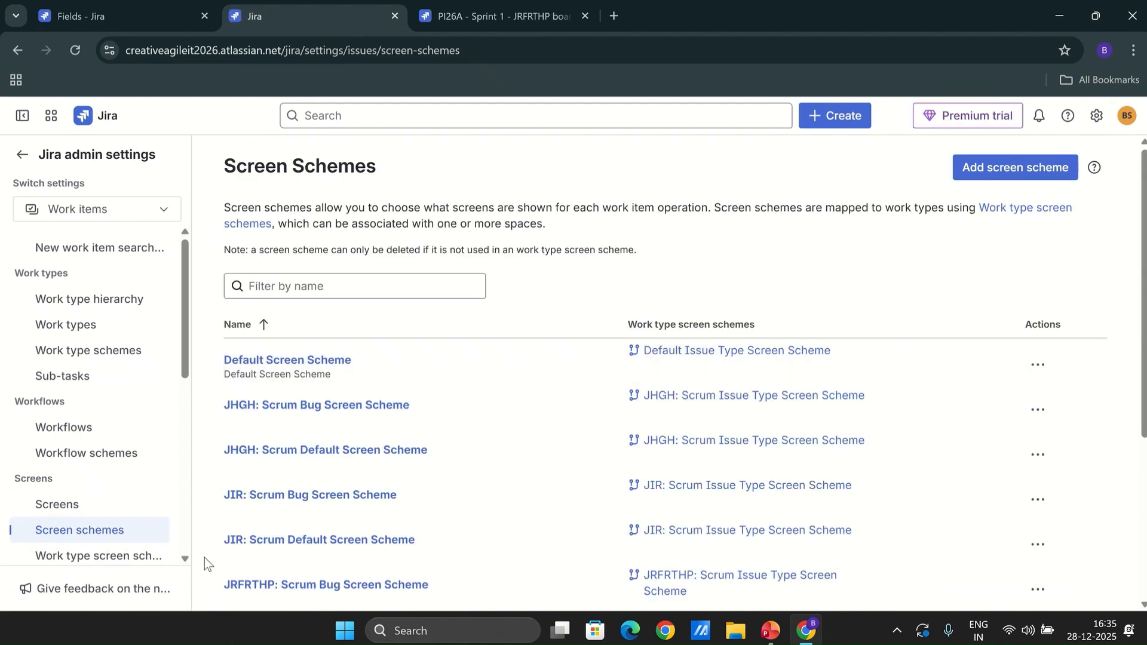
Open the JRFRTHP: Scrum Default Issue Screen configuration and check where Target Quarter sits among its fields
left_click(71, 509)
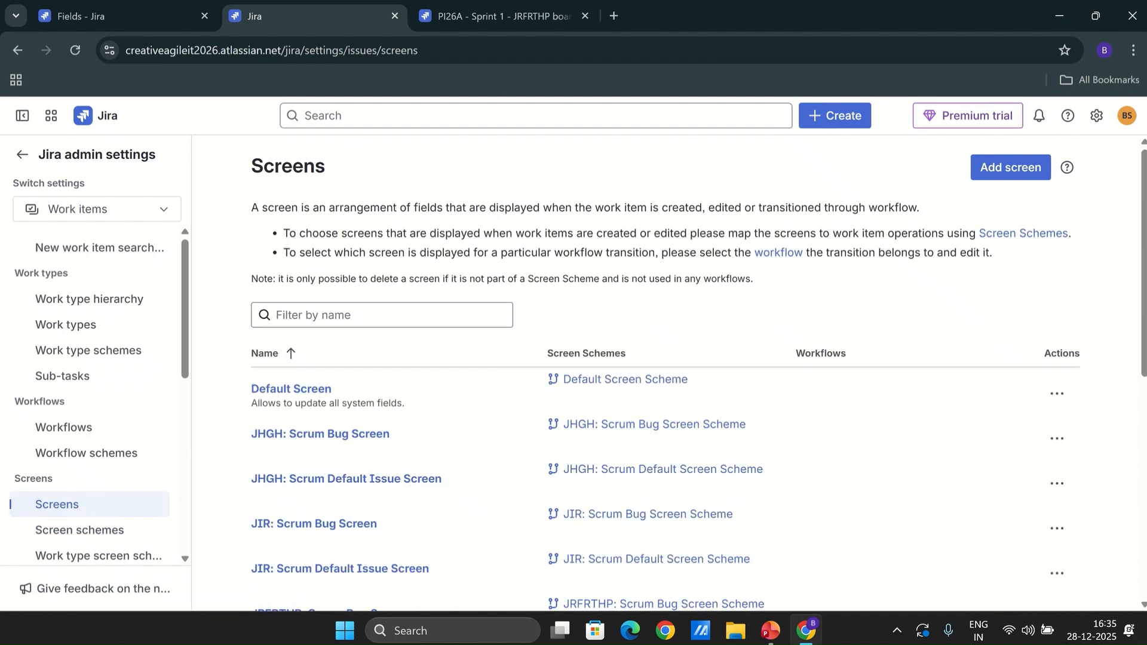
scroll(1142, 442, "down", 3)
scroll(1143, 443, "down", 2)
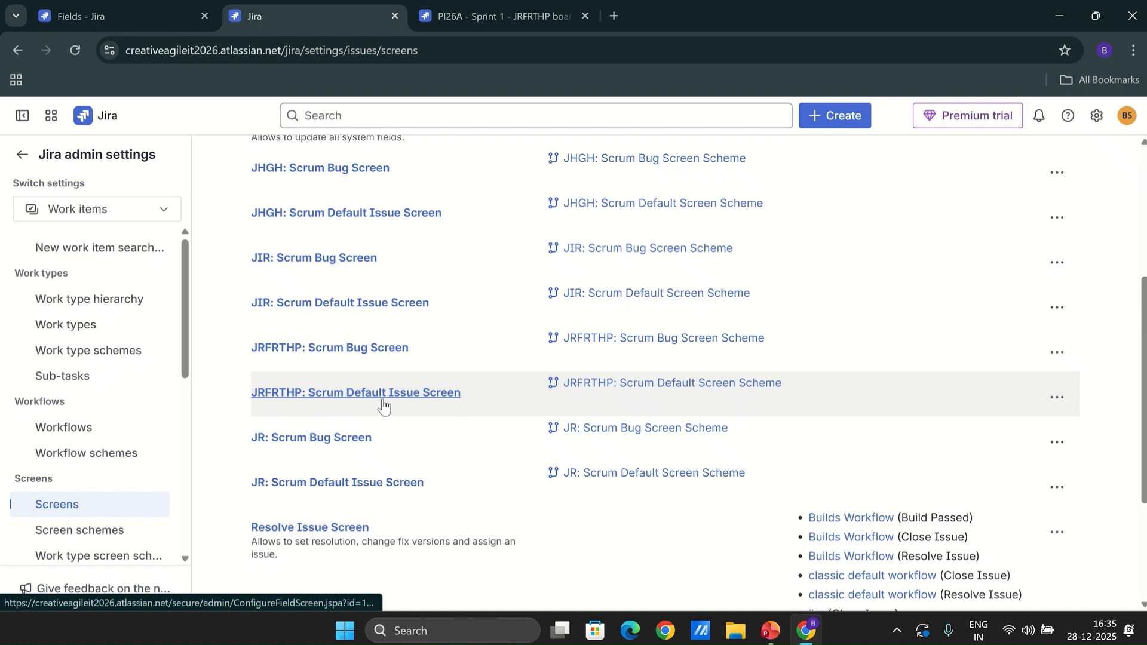
left_click(1056, 398)
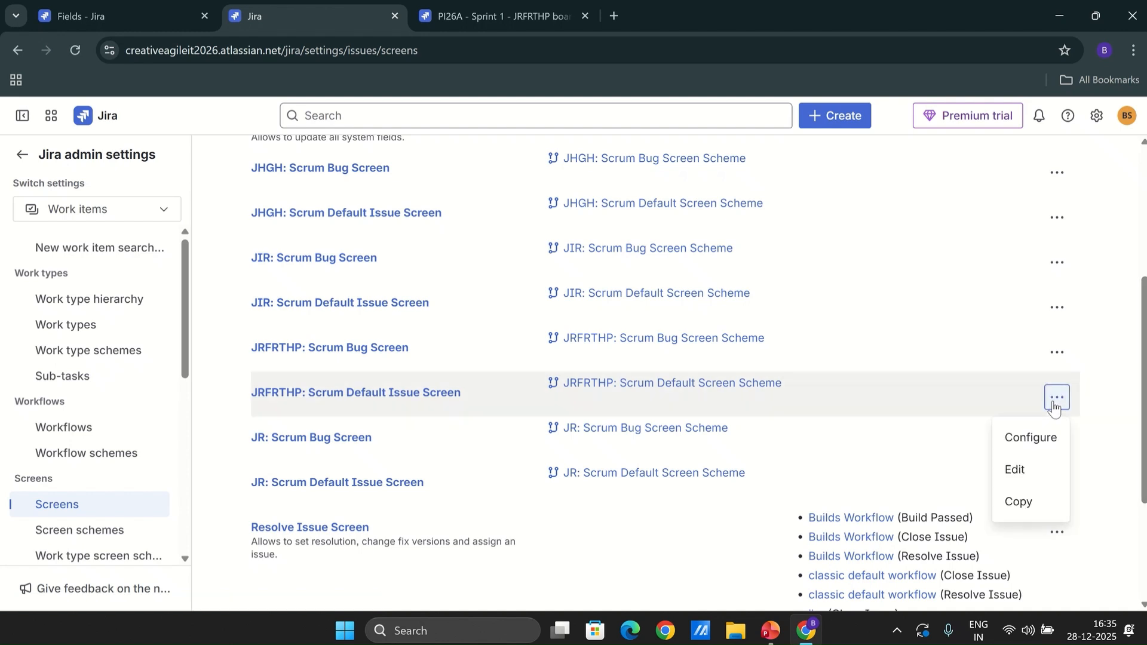
left_click(1038, 437)
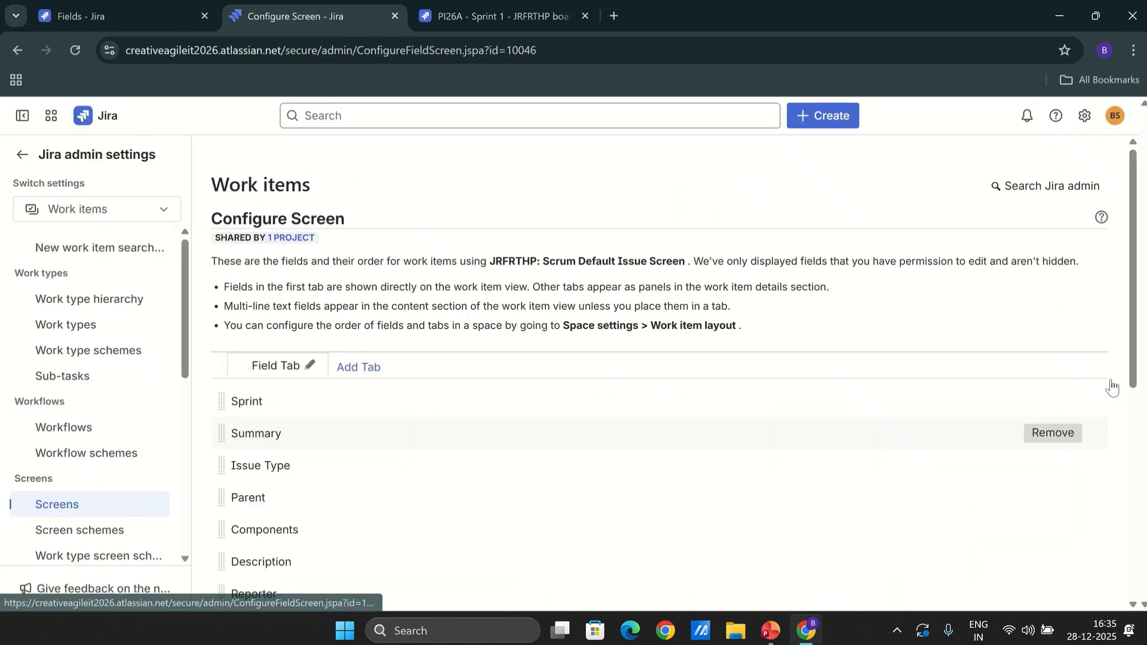
left_click_drag(1133, 363, 1131, 493)
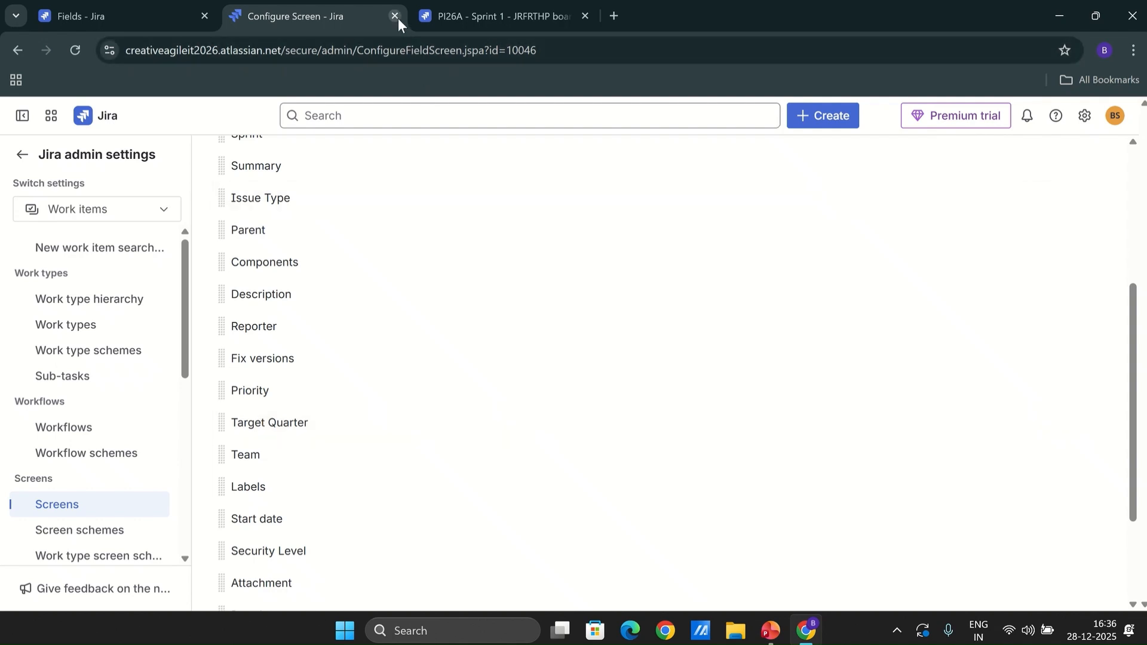
Go to the JiraForThePO board and start a new Epic with the summary Order Management
left_click(21, 154)
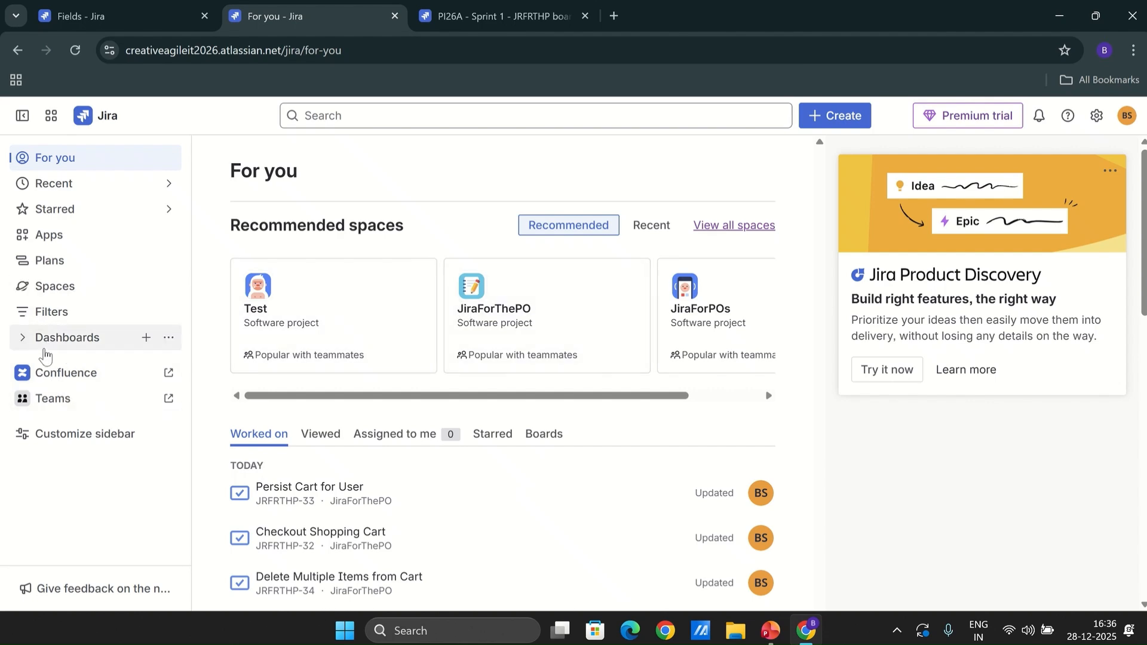
left_click(54, 287)
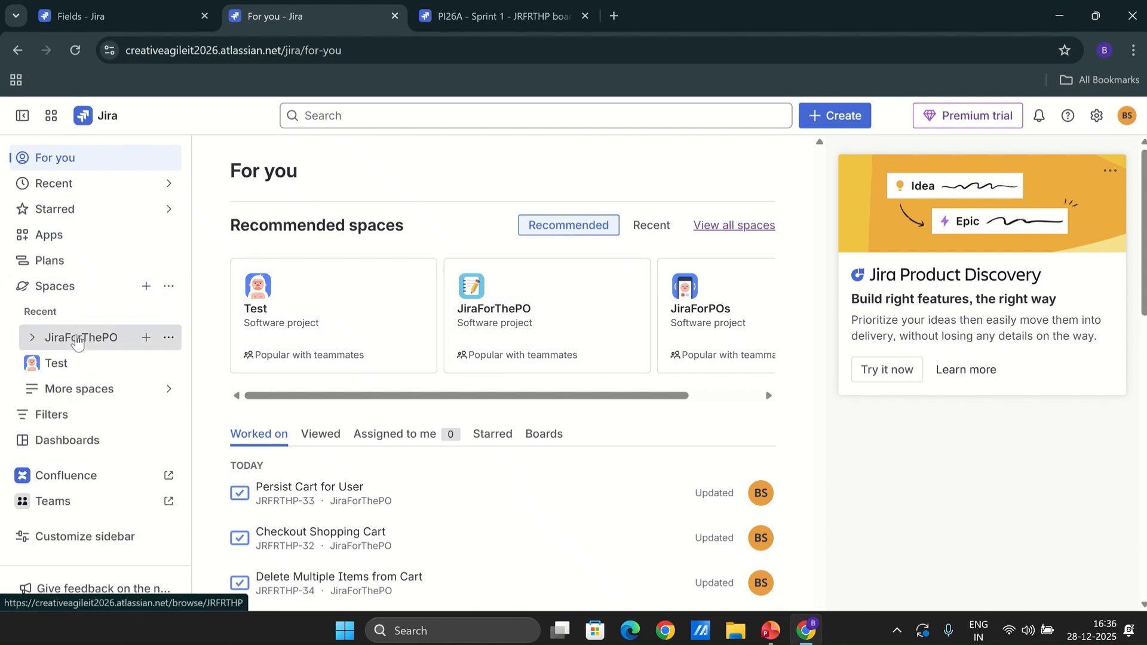
left_click(76, 339)
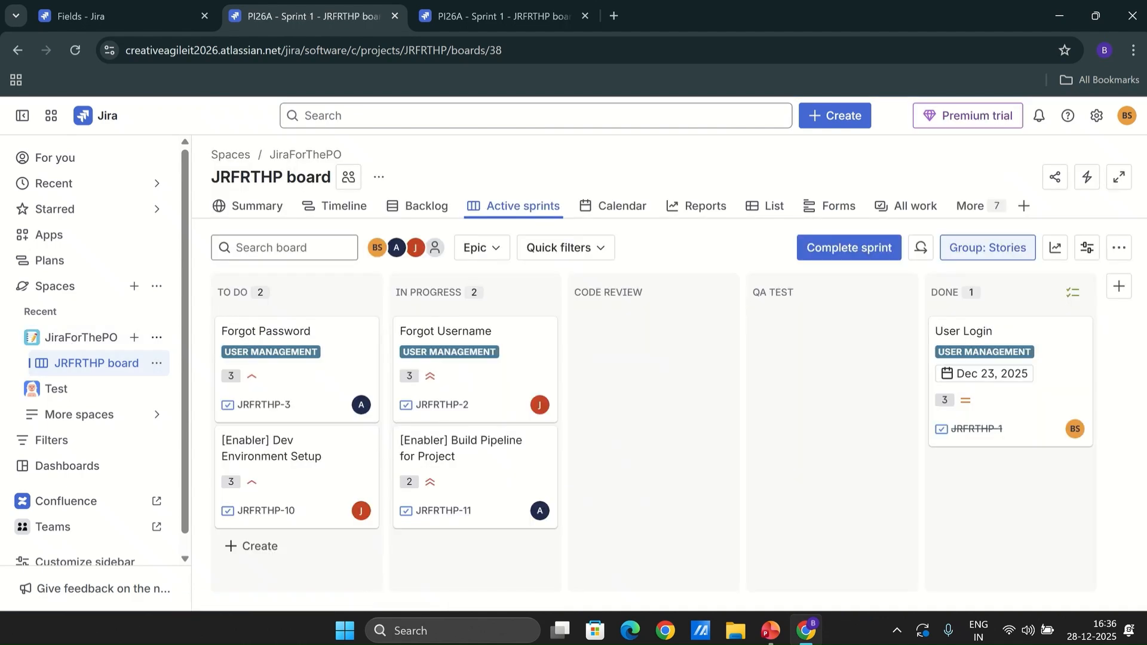
left_click(836, 115)
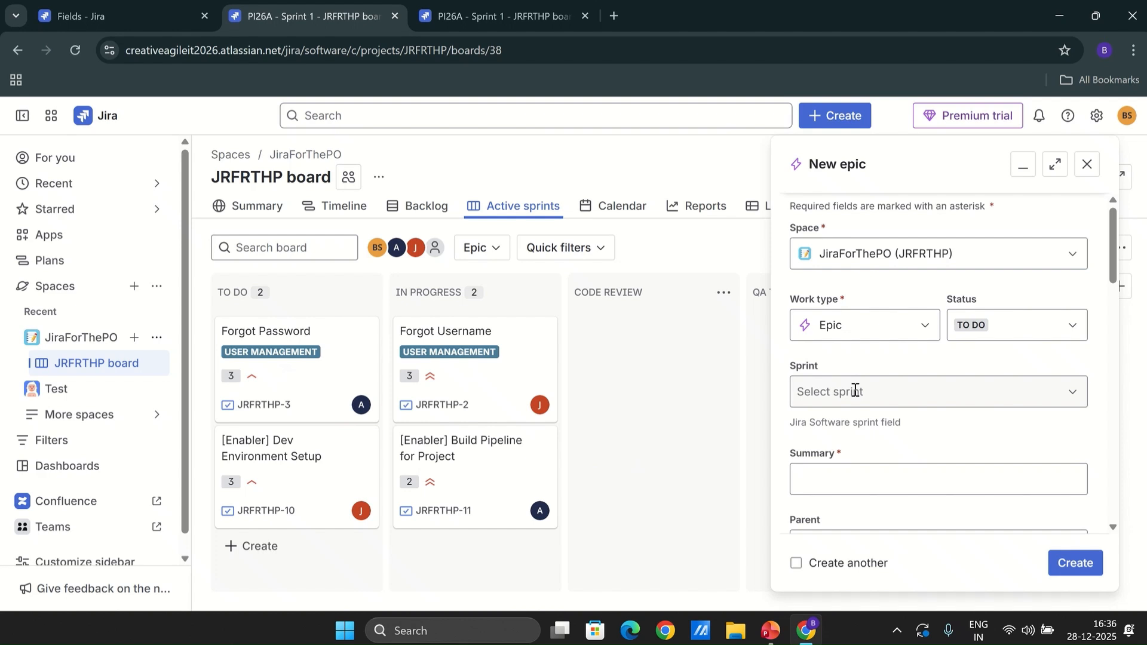
scroll(1067, 320, "down", 3)
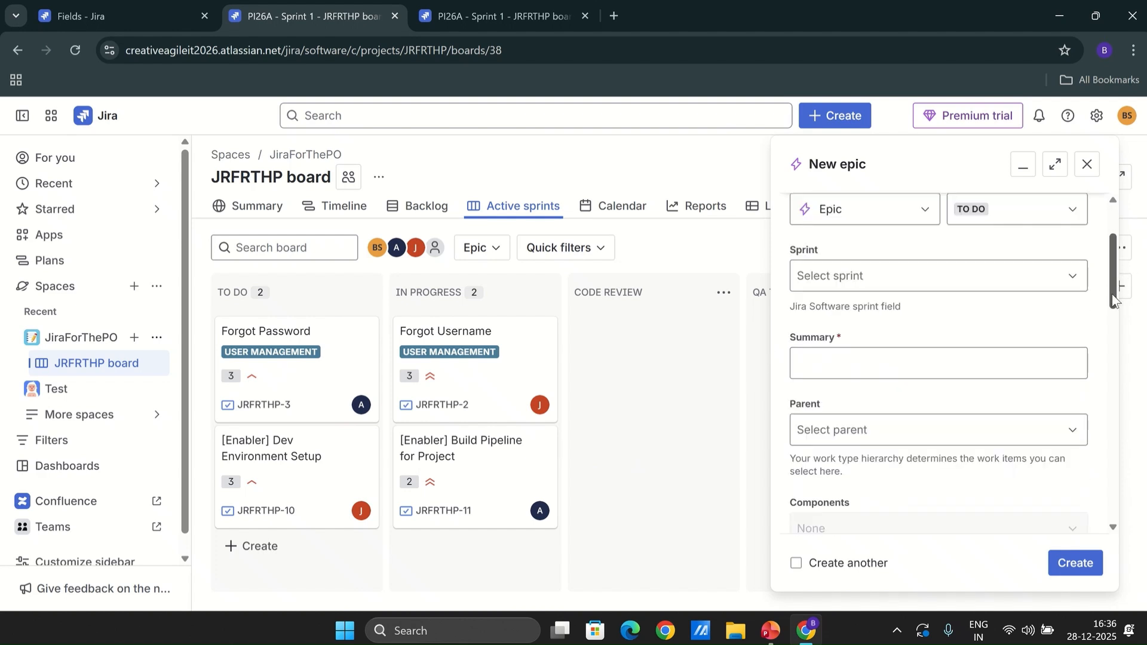
left_click(827, 281)
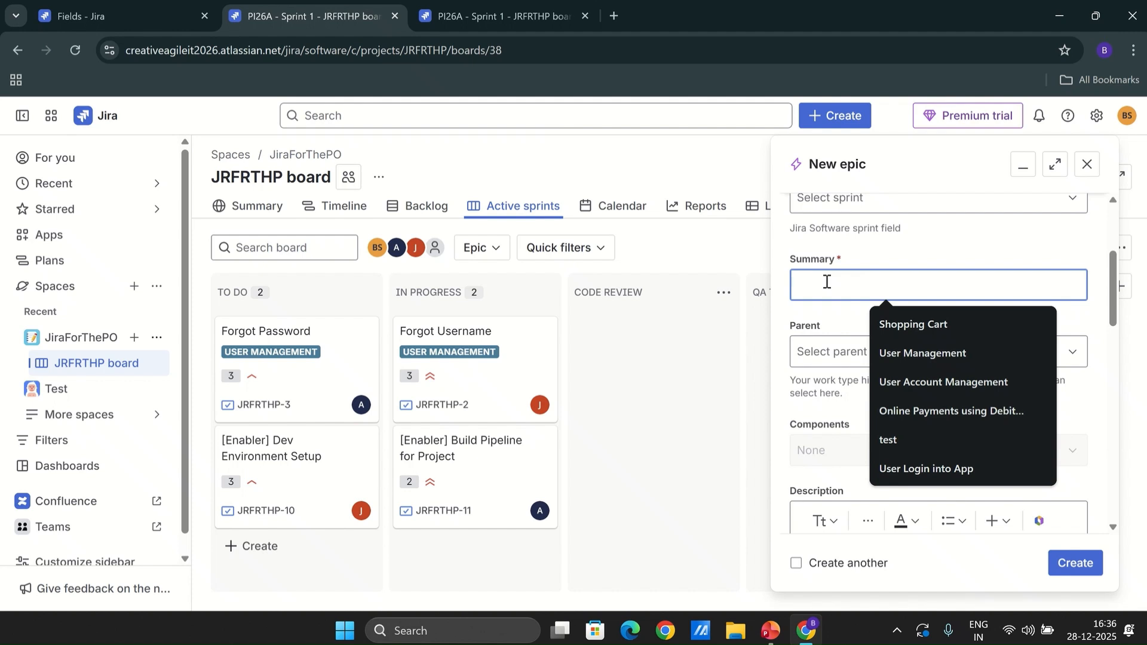
type("Ordeer")
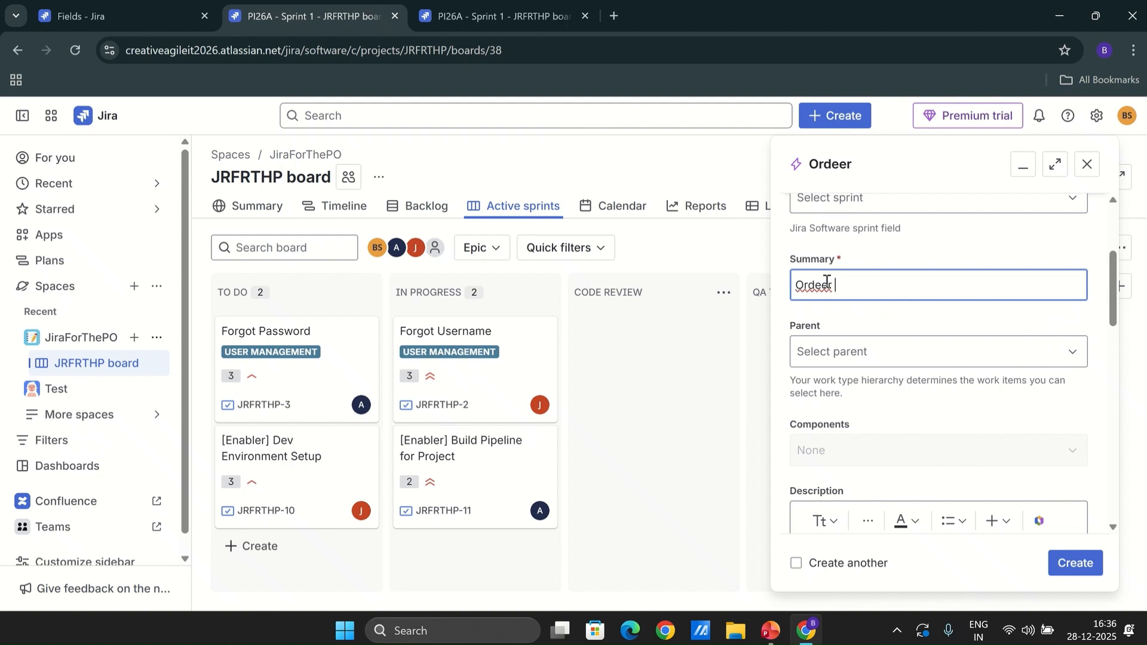
key("BackSpace")
key("BackSpace")
type("r Management")
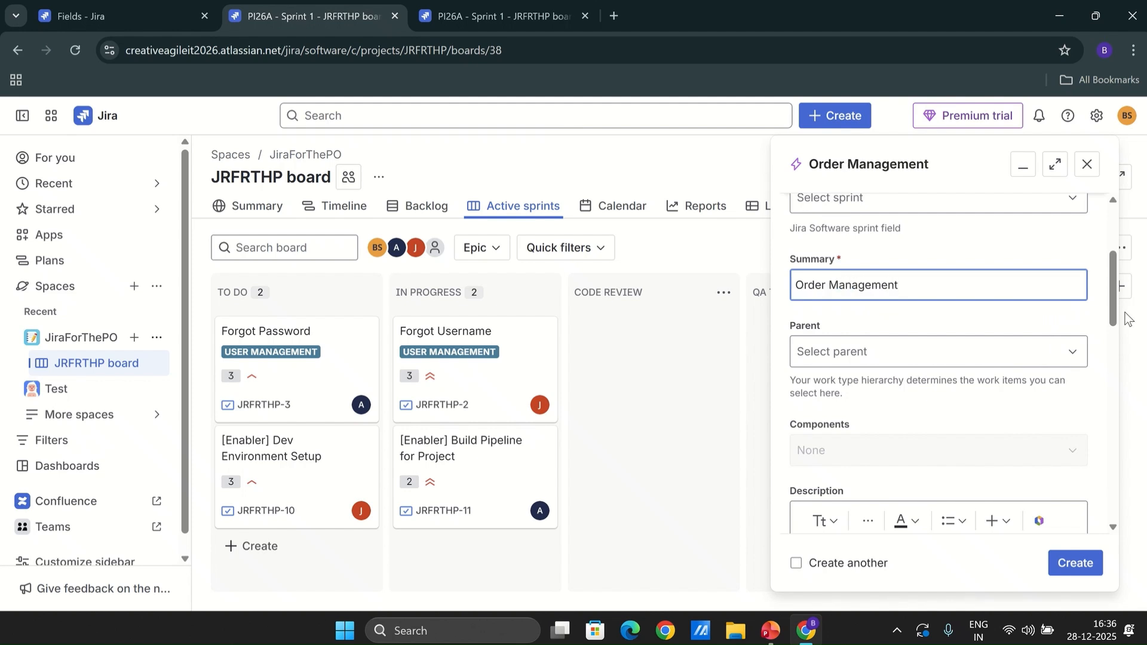
Set the new epic's Target Quarter to Q1 2026 and create it
left_click_drag(1114, 316, 1115, 432)
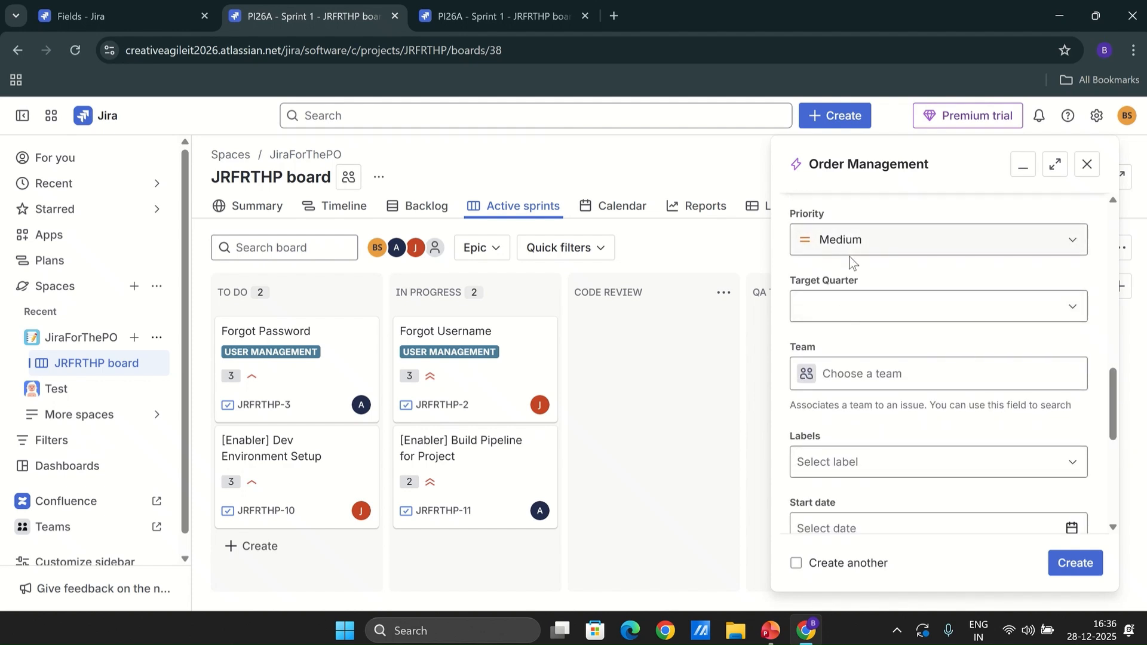
left_click(1069, 307)
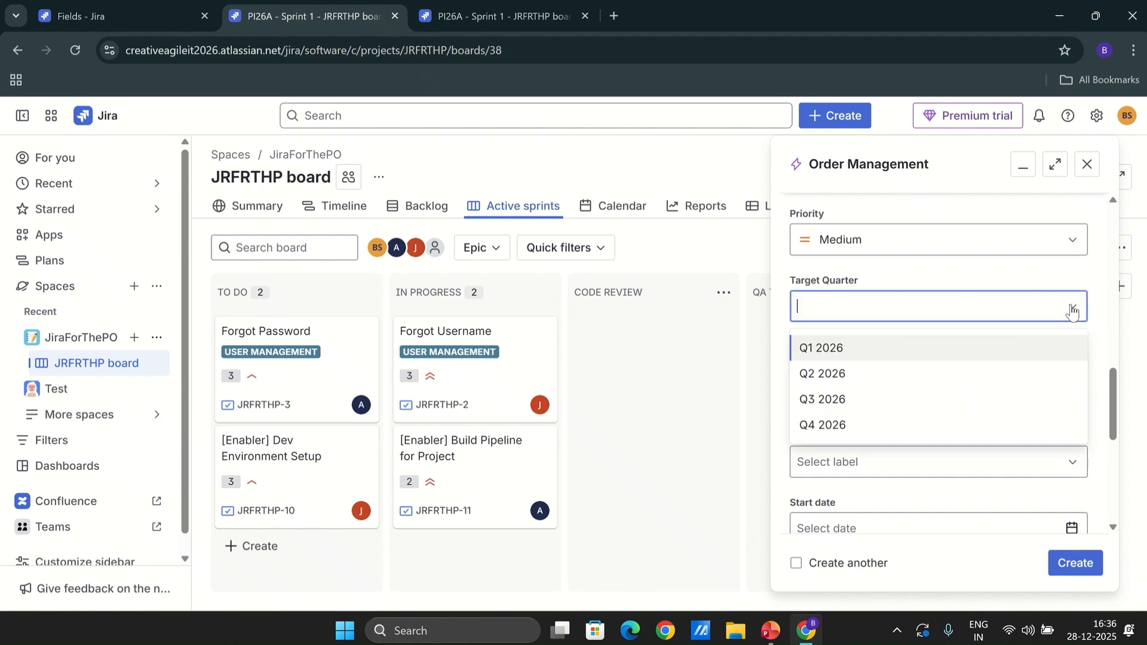
left_click(851, 351)
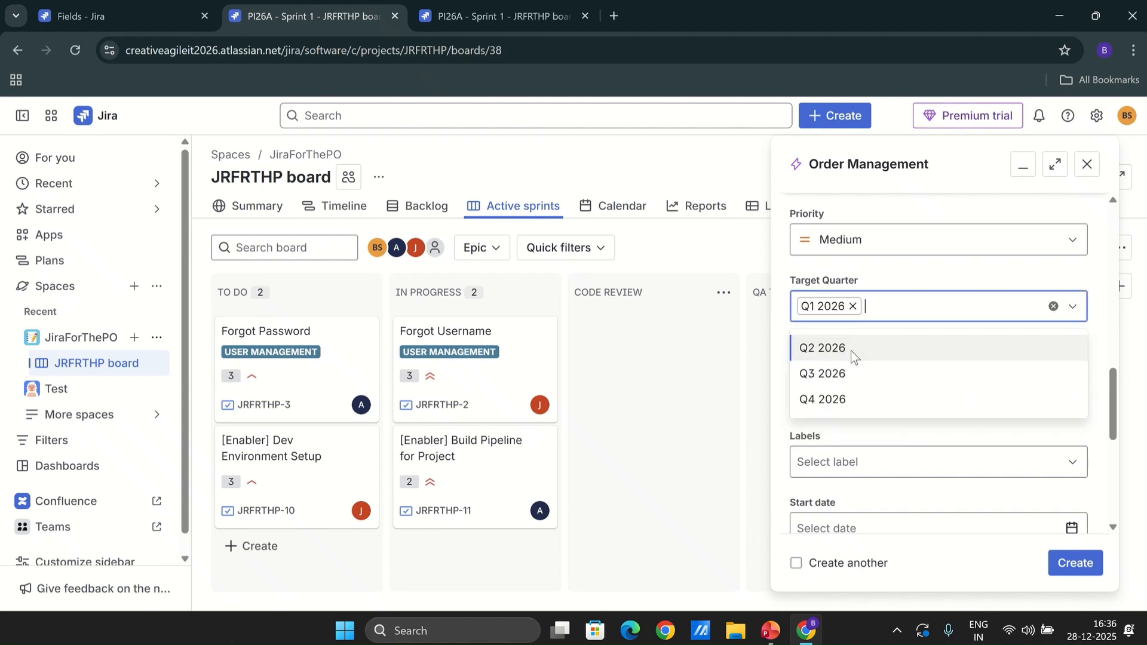
left_click(1079, 571)
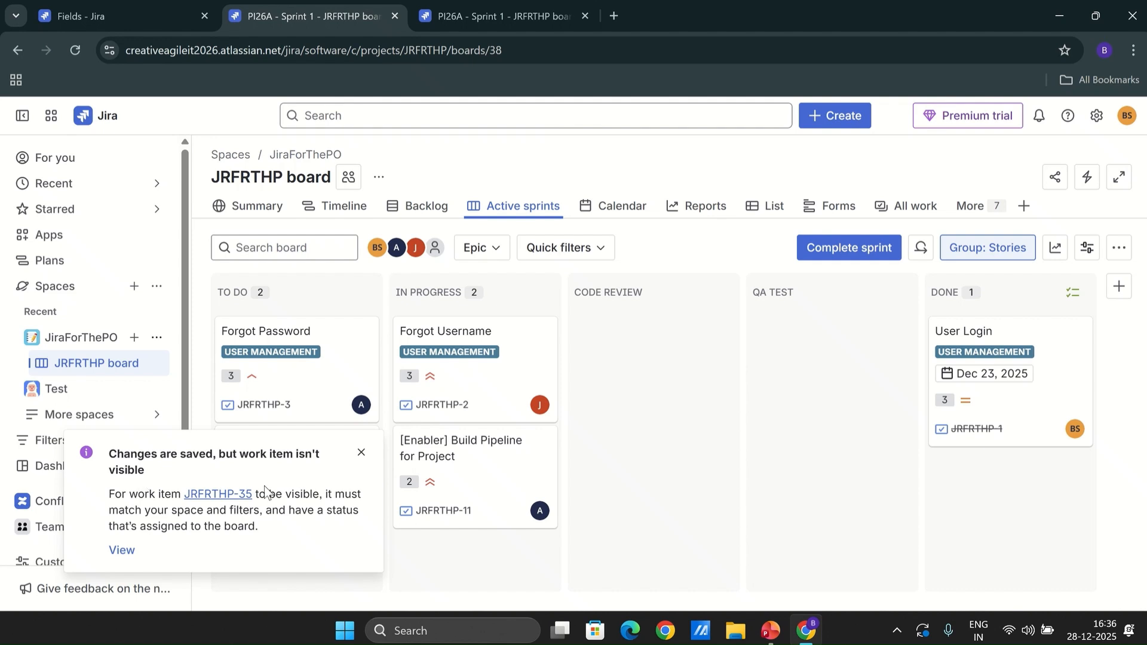
Open the All work epic list, add the Target Quarter column, and move it beside the Work column
left_click(915, 206)
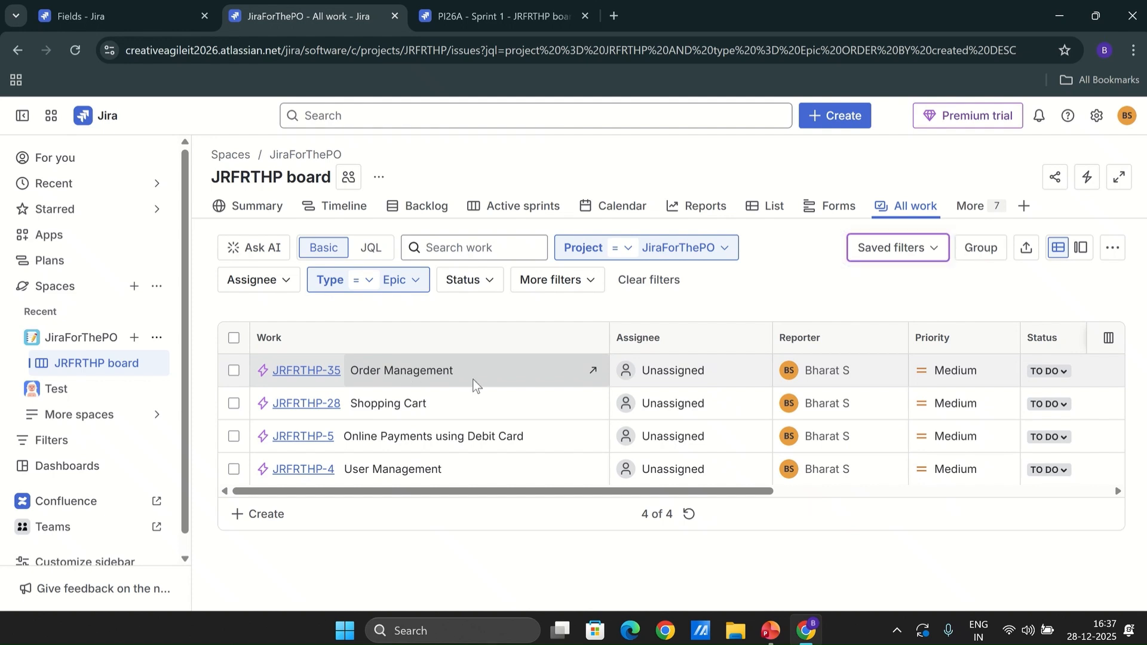
left_click_drag(763, 492, 1102, 492)
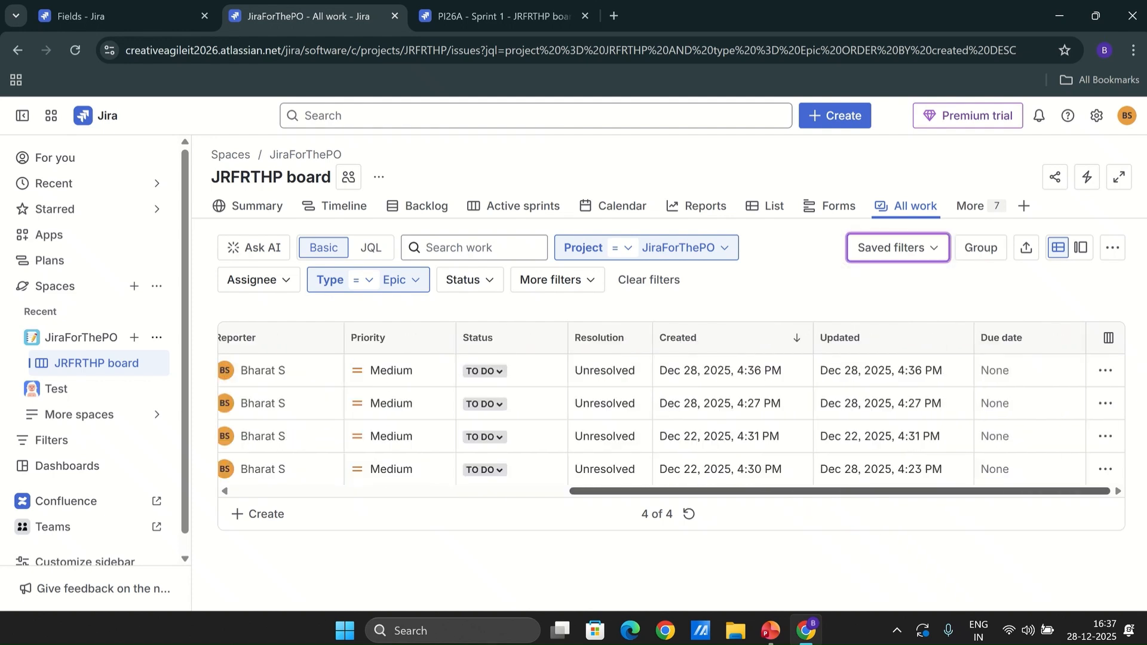
left_click_drag(1015, 488, 759, 490)
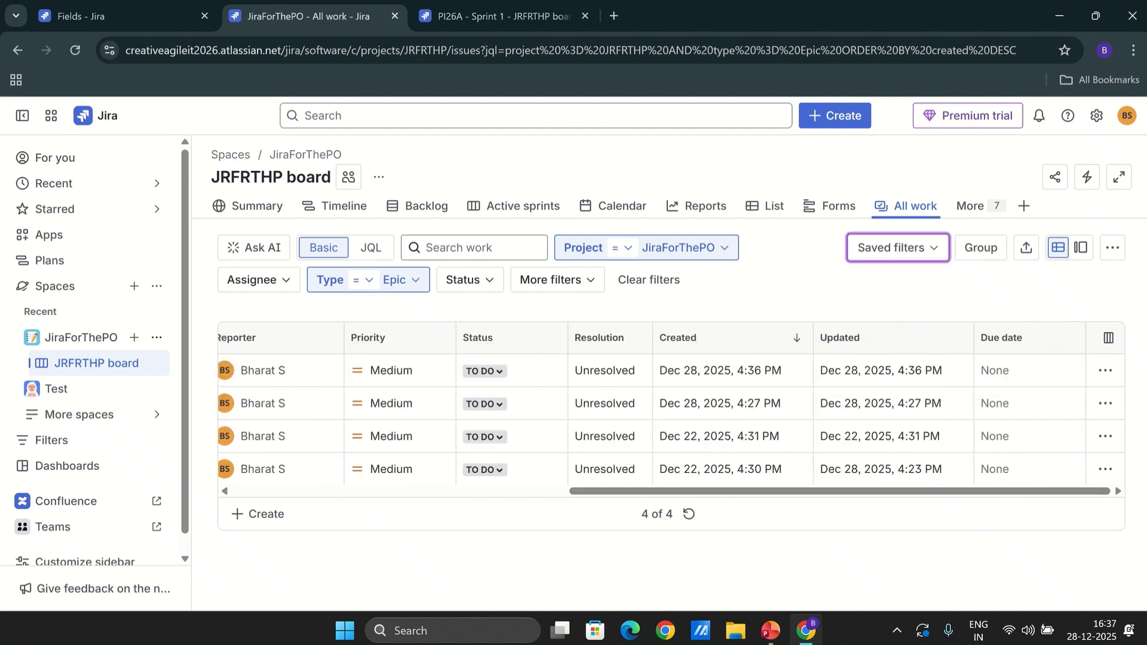
left_click(1109, 339)
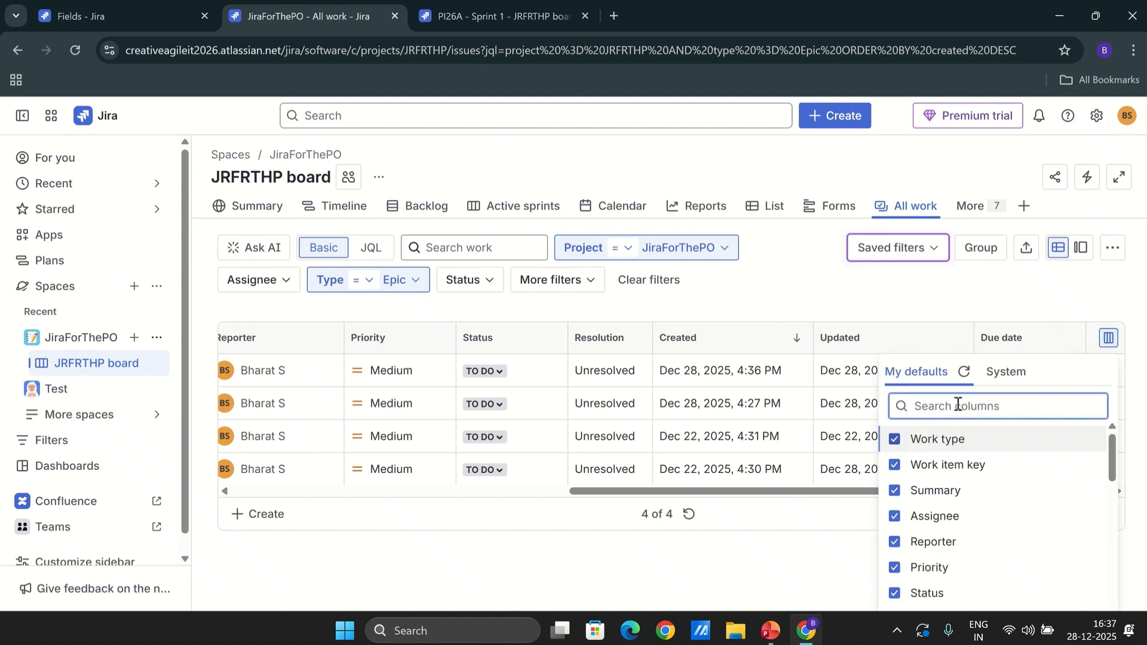
type("target")
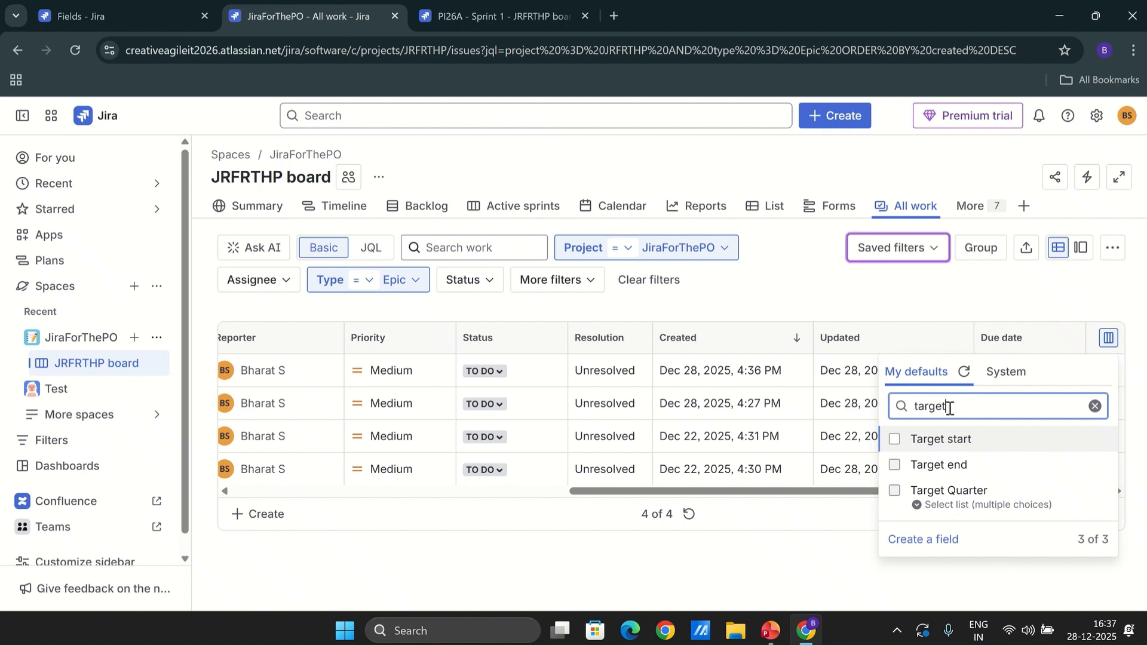
left_click(894, 491)
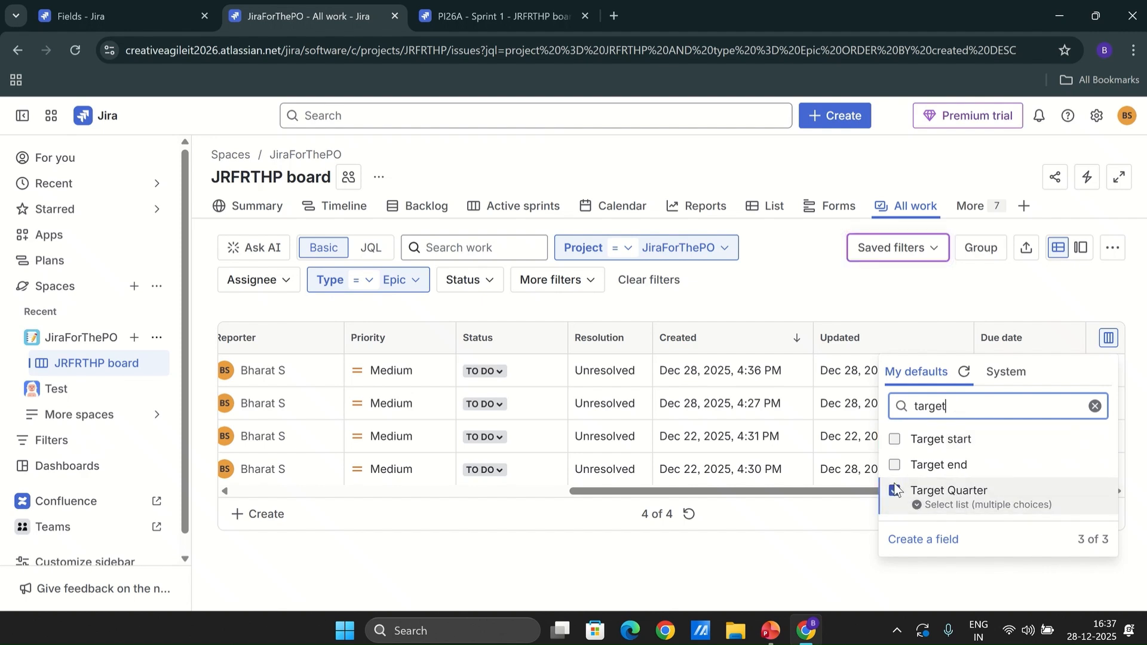
left_click(821, 549)
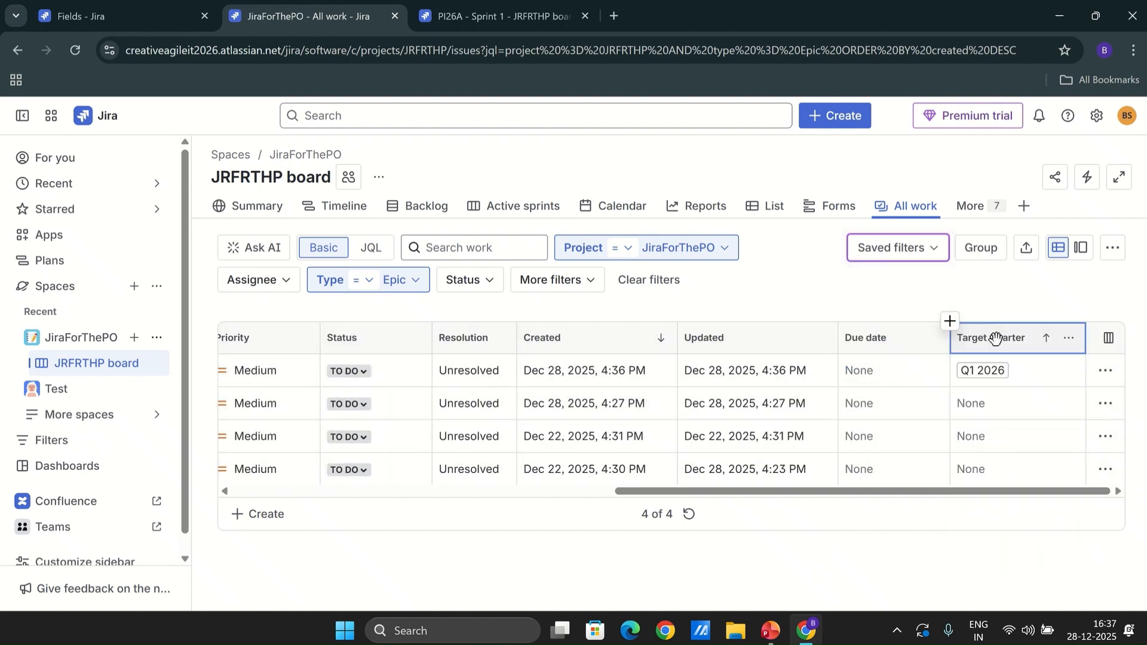
left_click_drag(995, 338, 627, 341)
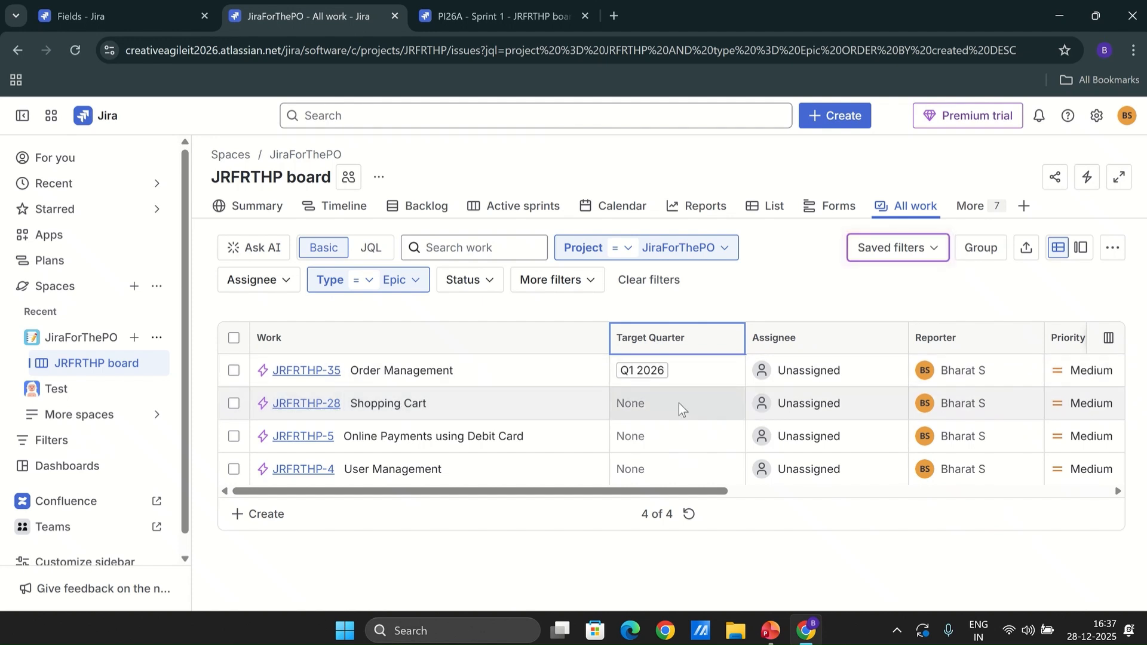
Set Target Quarter to Q1 2026 for Shopping Cart and Q2 2026 for Online Payments using Debit Card
left_click(662, 405)
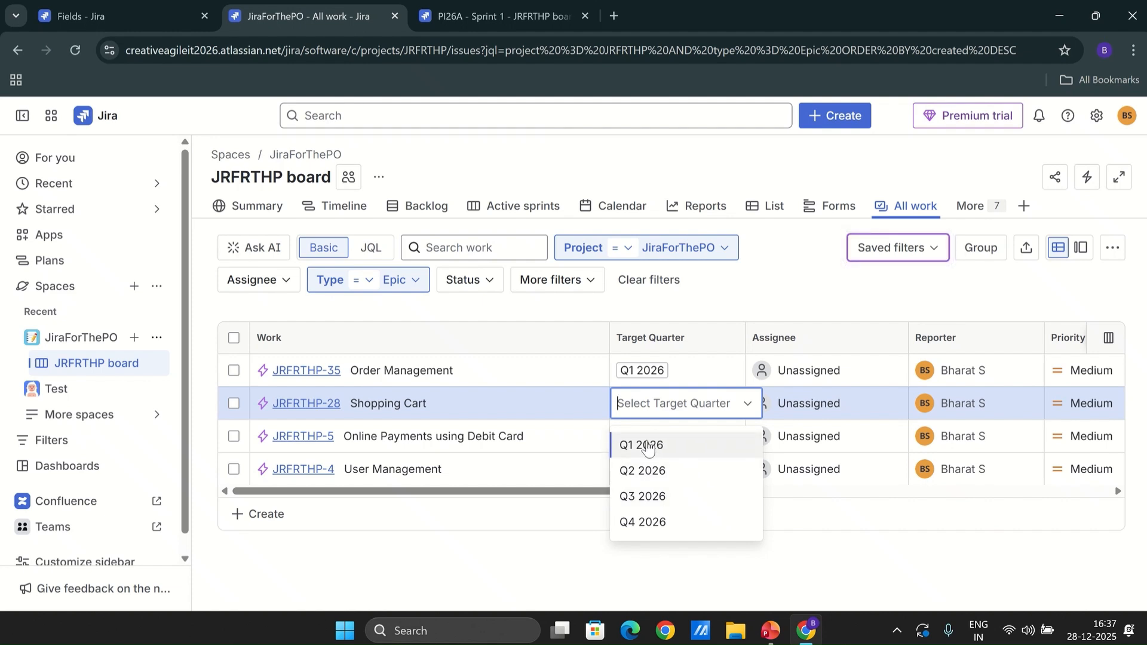
left_click(642, 446)
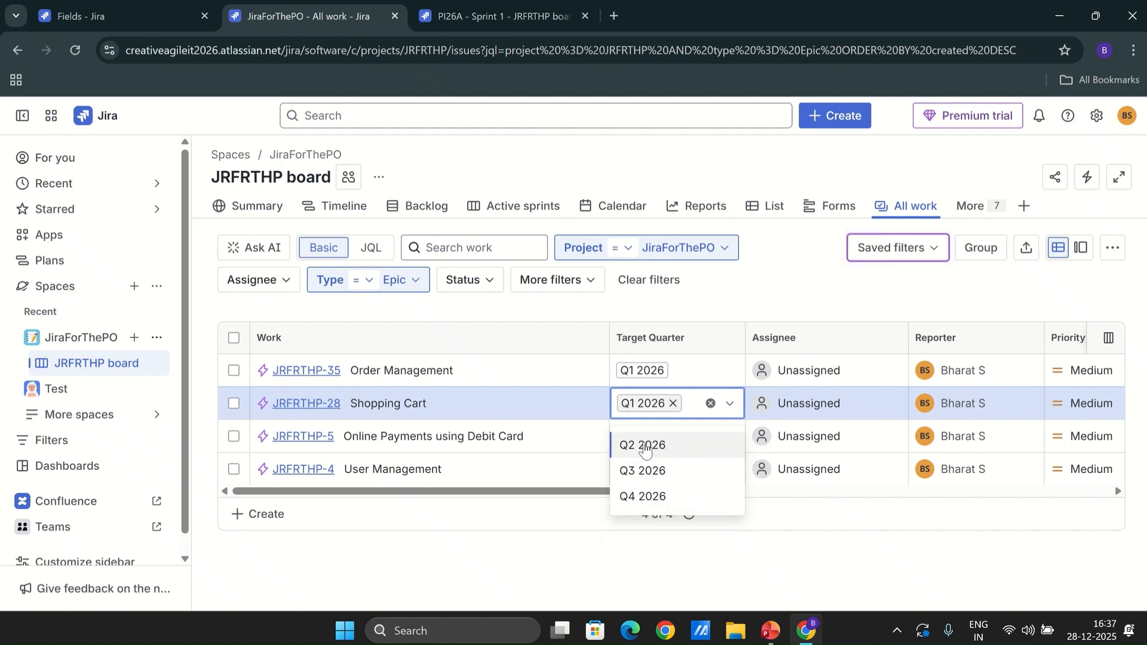
left_click(530, 554)
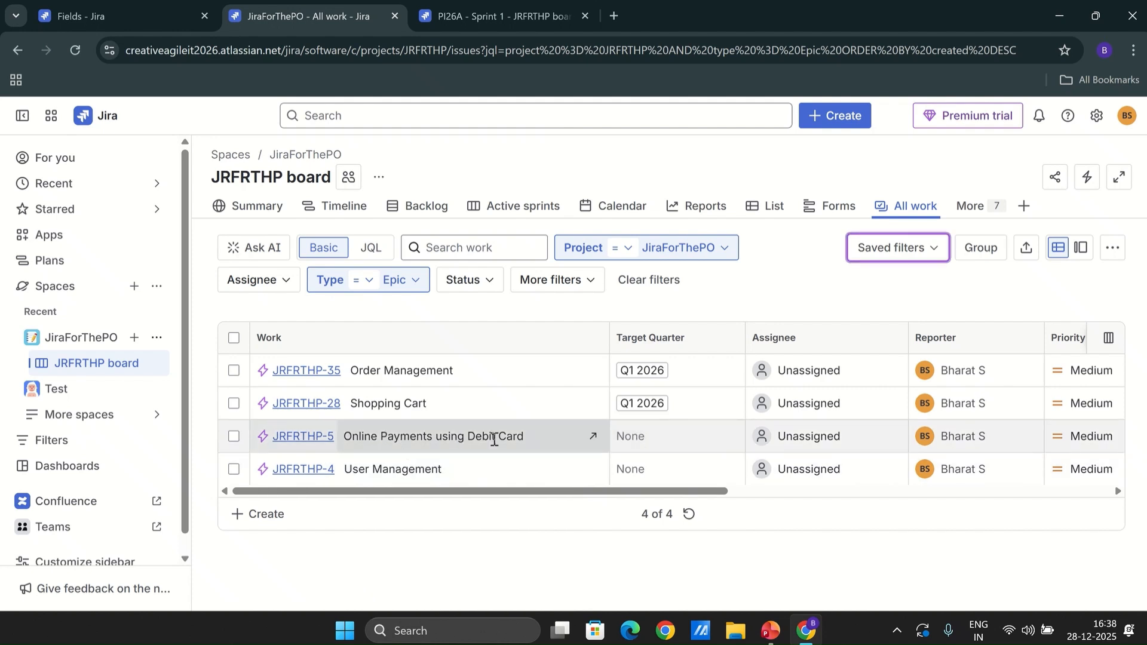
left_click(657, 441)
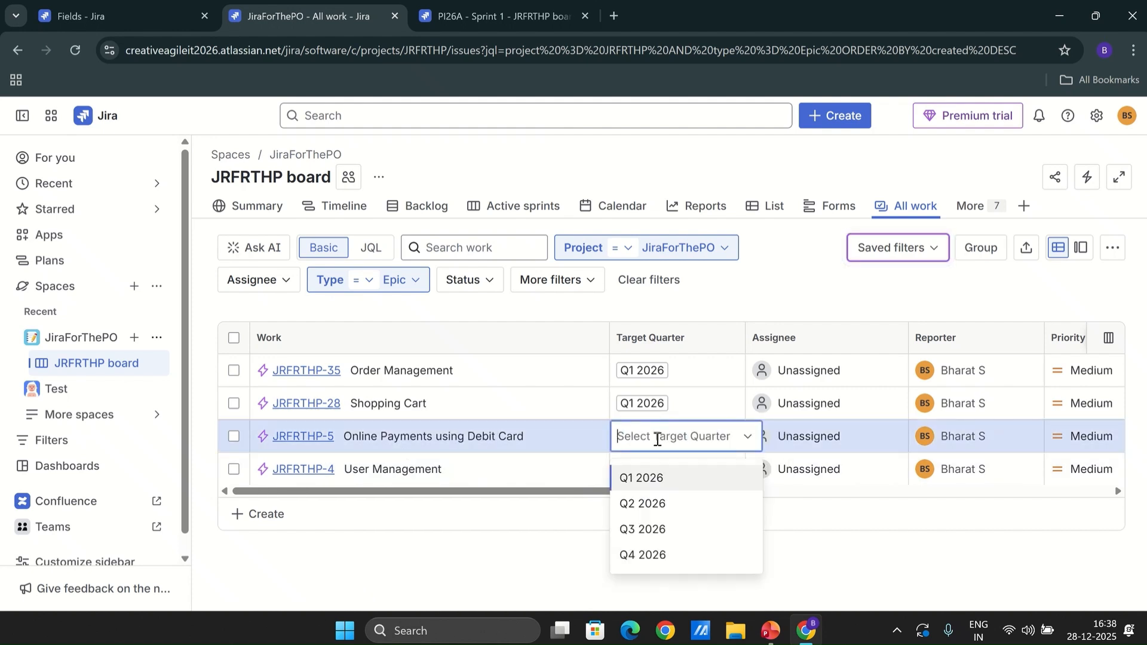
left_click(650, 503)
left_click(501, 541)
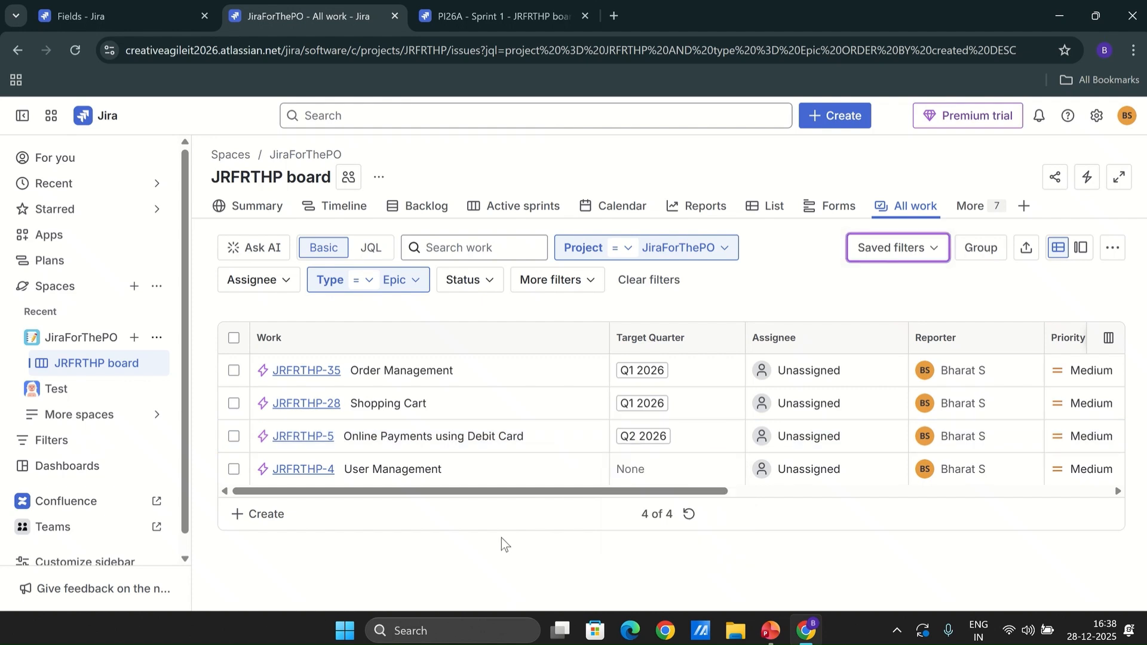
Open a new Story form to review its fields, then close it without creating
left_click(848, 118)
left_click(923, 328)
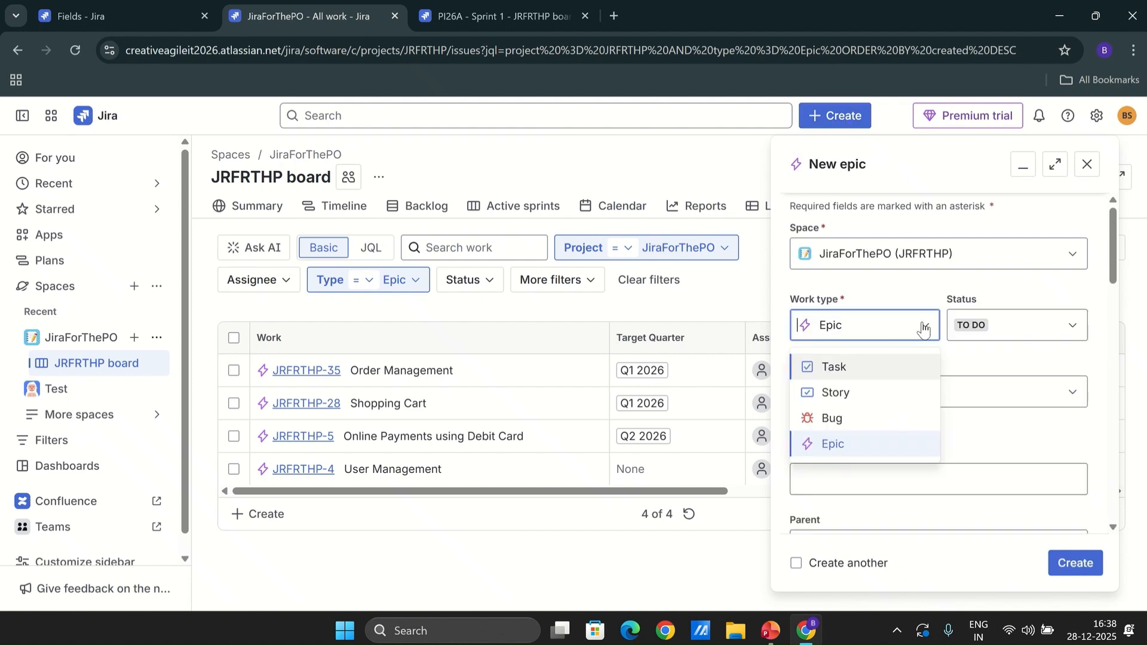
left_click(858, 393)
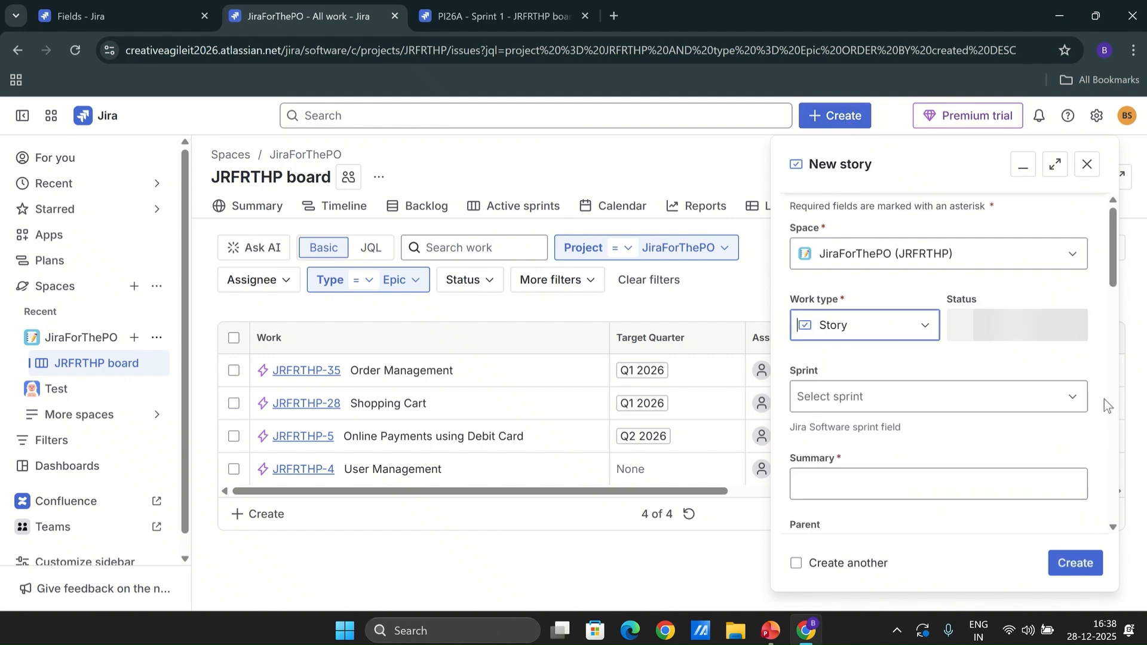
left_click_drag(1108, 263, 1096, 516)
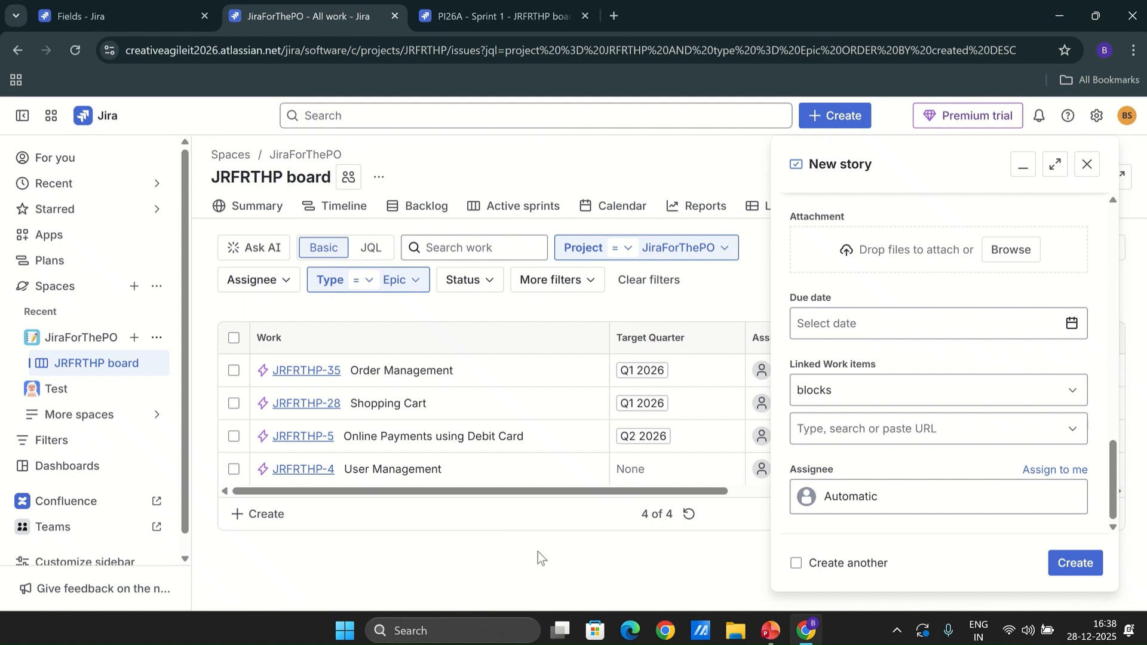
left_click(1087, 164)
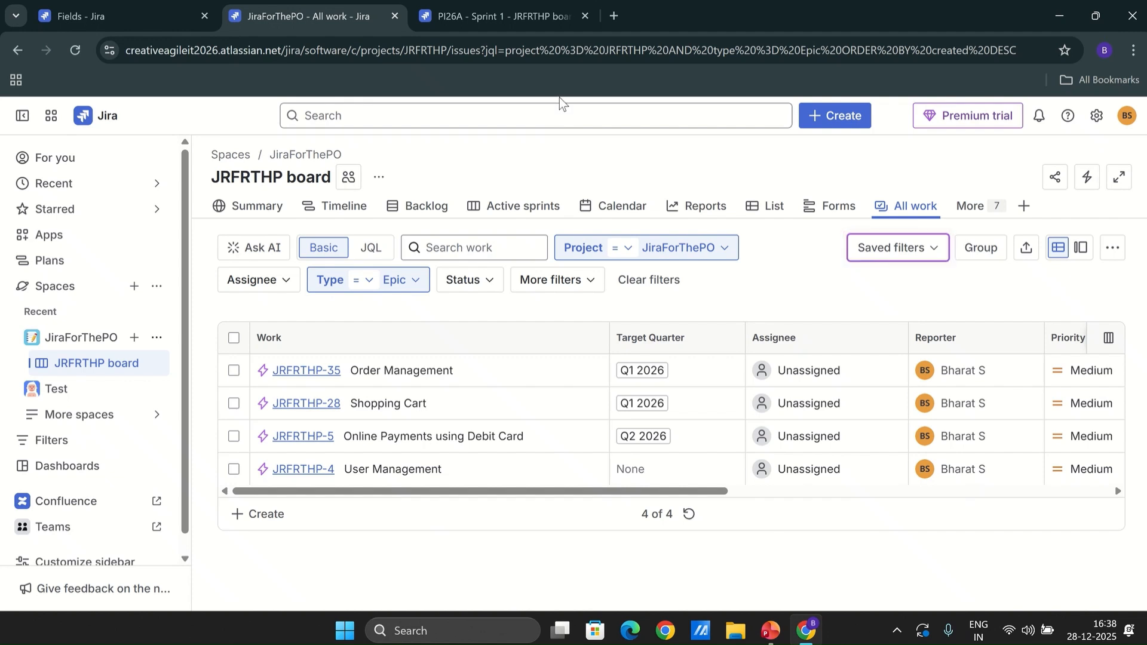
Review the backlog, then return to the All work epic list
left_click(423, 209)
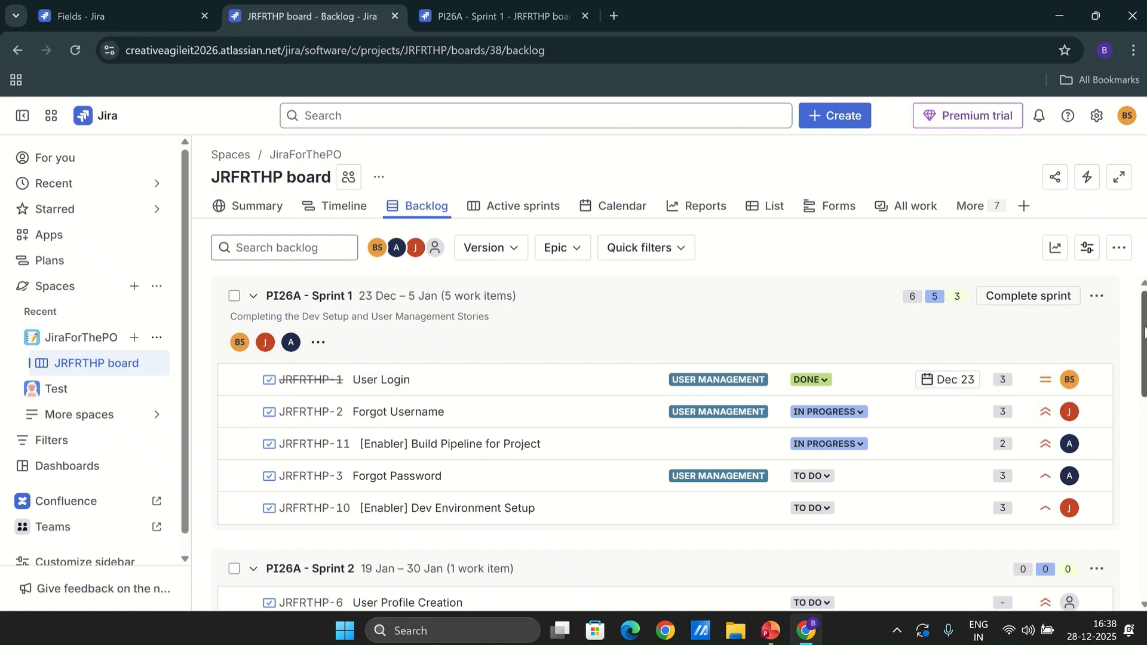
left_click_drag(1143, 335, 1145, 506)
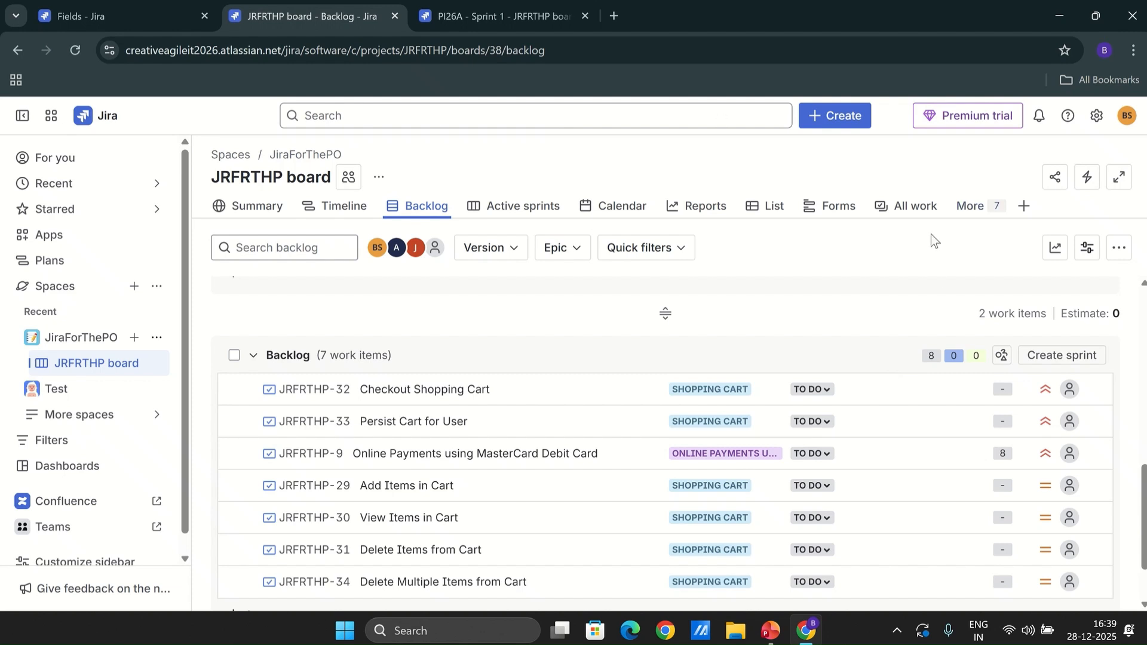
left_click(918, 210)
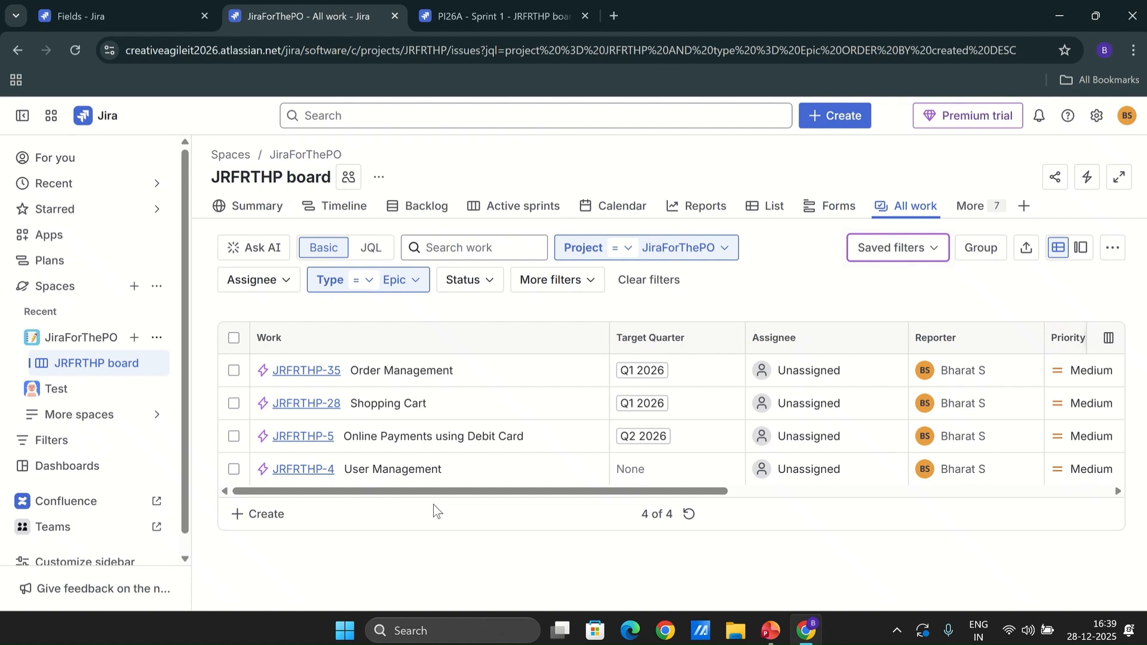
mouse_move(661, 15)
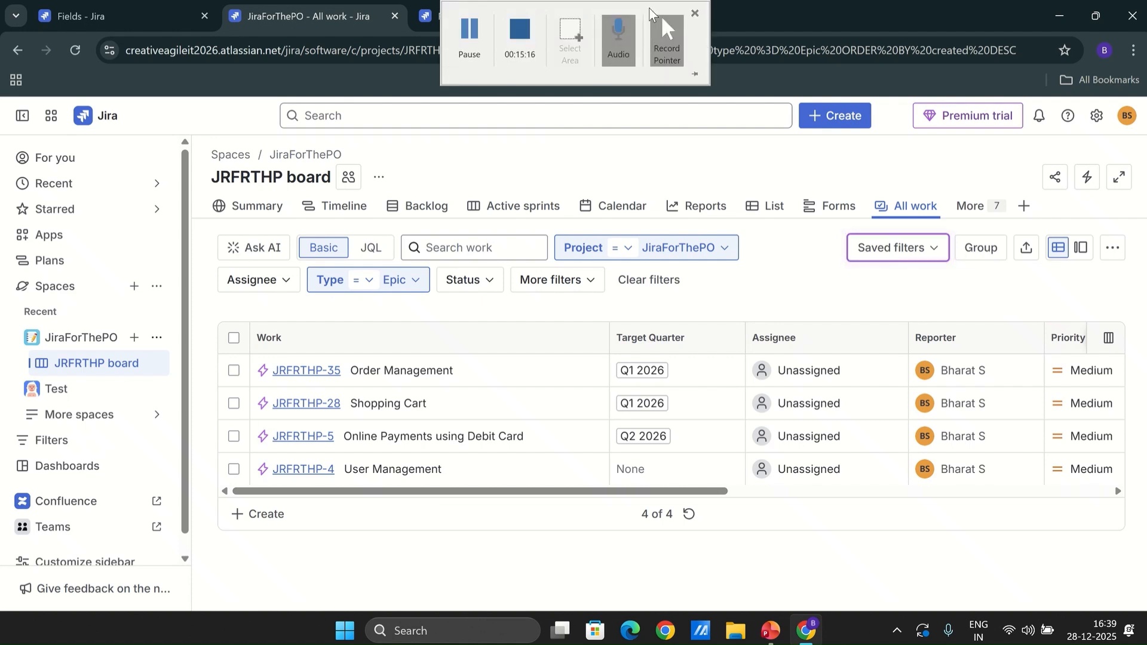
left_click(519, 31)
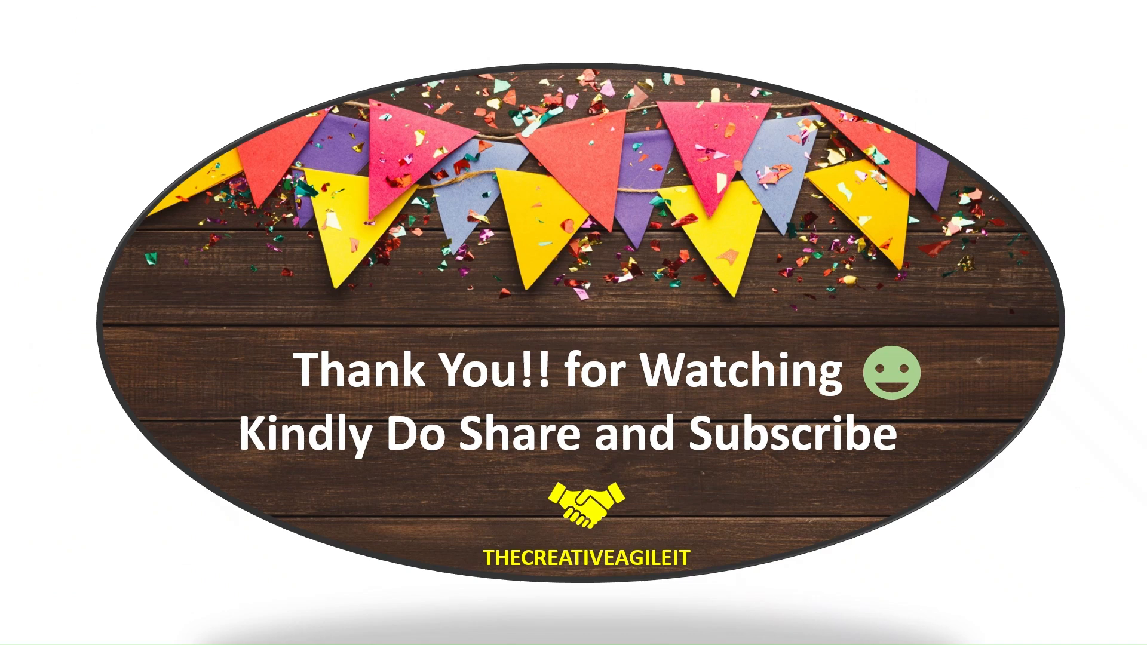